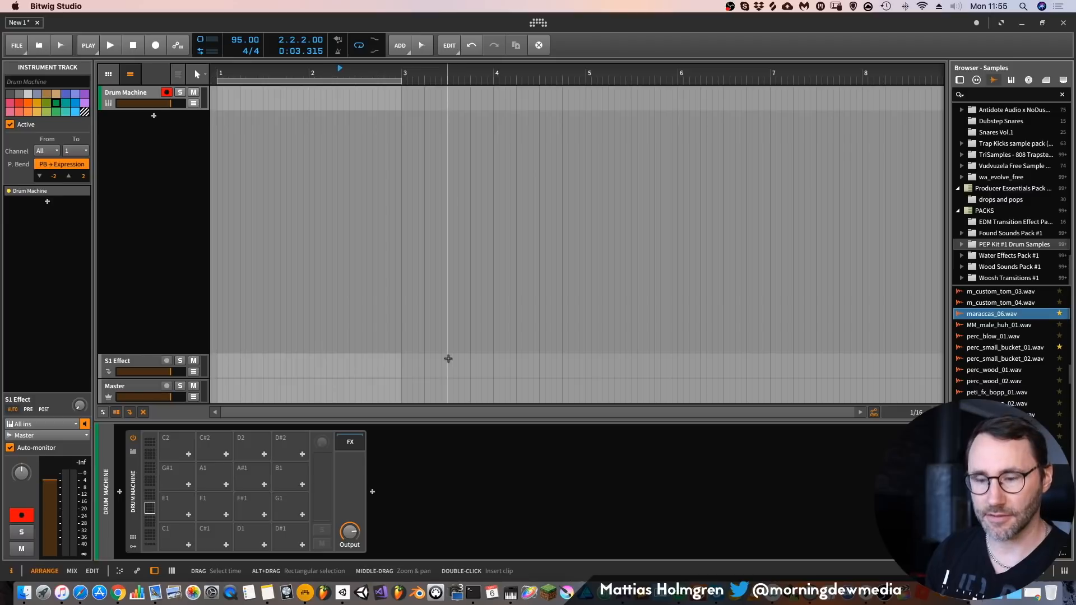
Switch to the mixer view and load the snare_overdrive_02.wav sample onto the Drum Machine's D1 pad
key("alt+2")
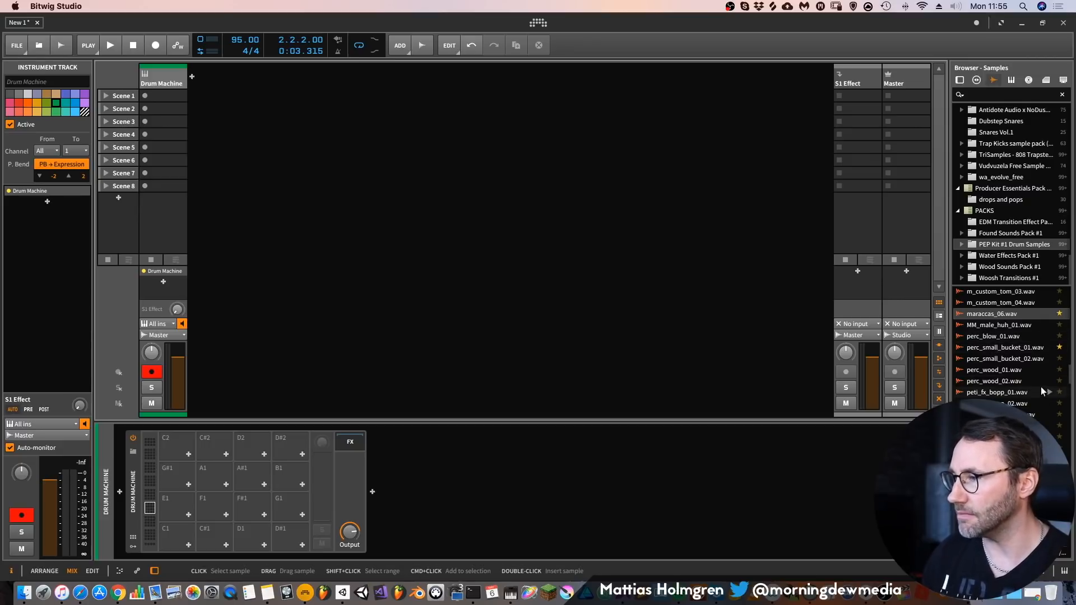
scroll(1041, 387, "down", 10)
left_click(1049, 370)
left_click_drag(1048, 370, 244, 535)
Find kick_hard_01.wav in the PEP Kit #1 Drum Samples and load it onto the C1 pad
scroll(1049, 401, "up", 5)
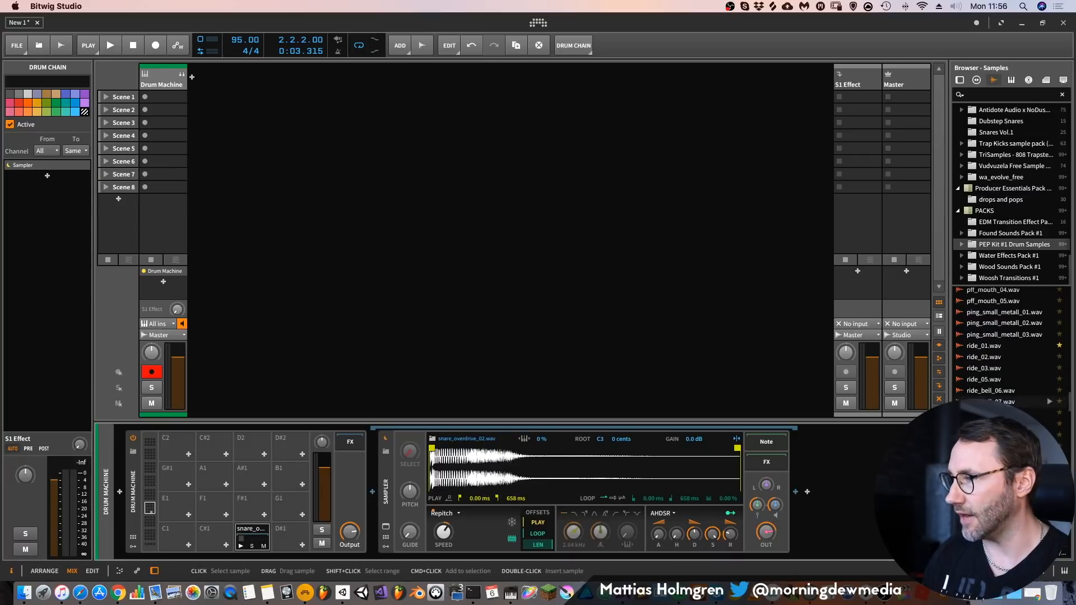
scroll(1018, 394, "up", 6)
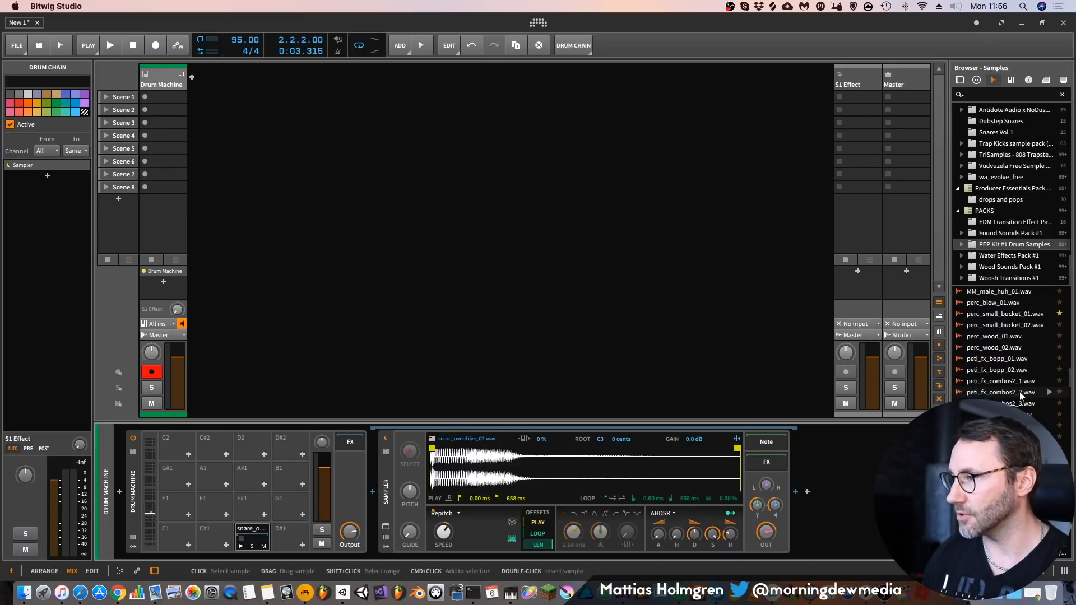
scroll(1021, 391, "up", 4)
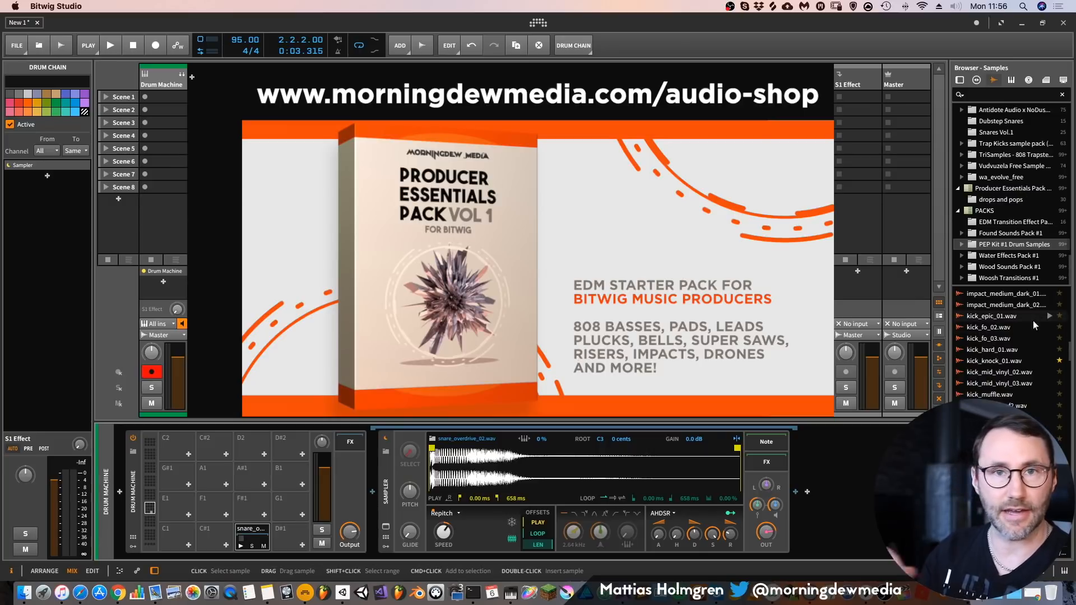
left_click(1027, 362)
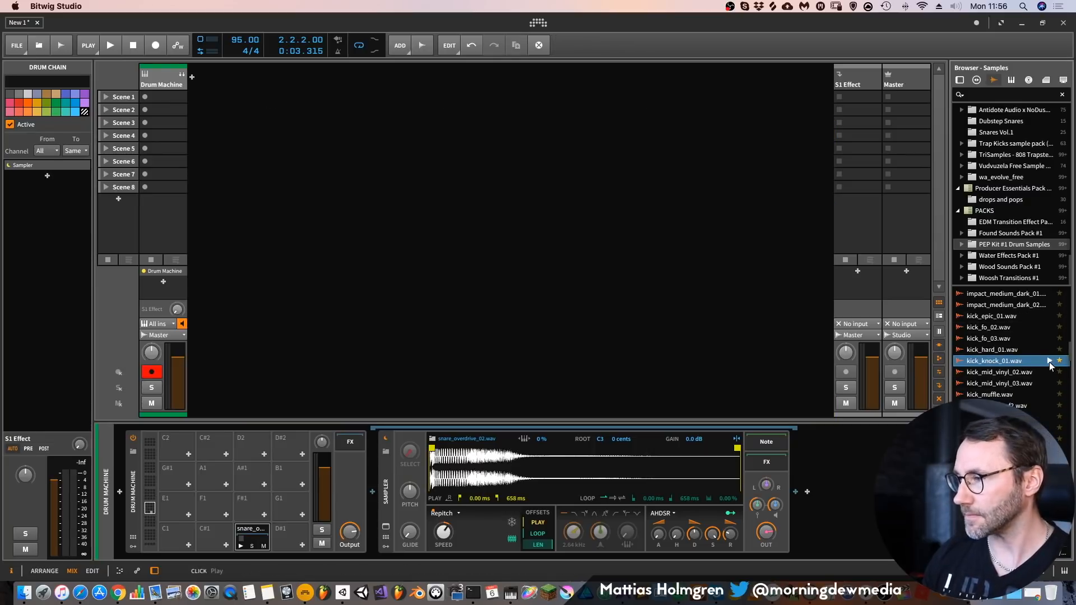
left_click(1000, 350)
left_click_drag(999, 351, 179, 524)
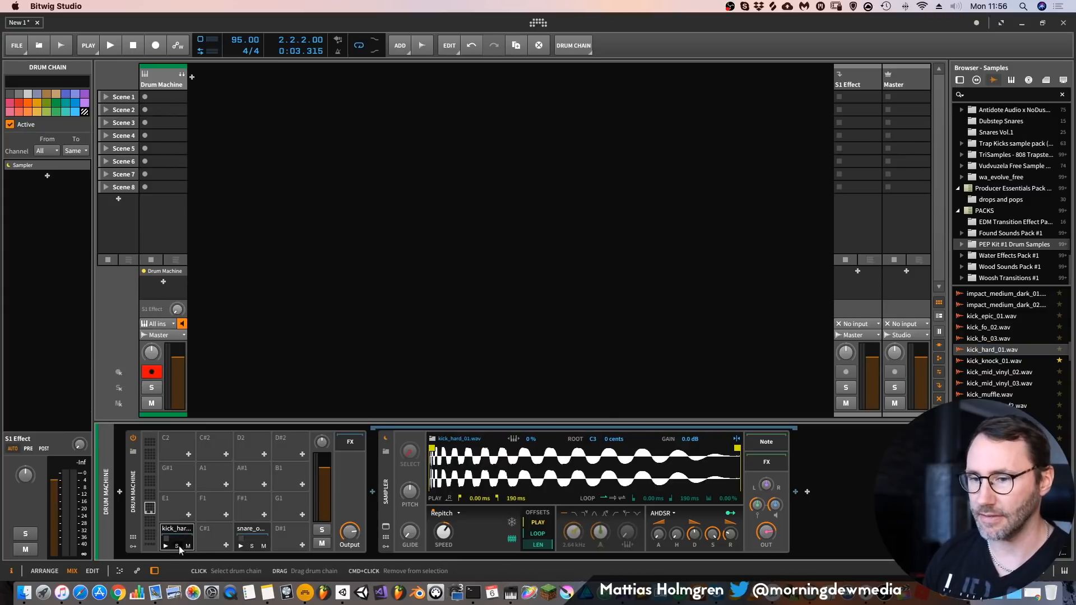
Audition the kick and snare pads and unfold the Drum Machine track into its individual mixer channels
left_click(164, 545)
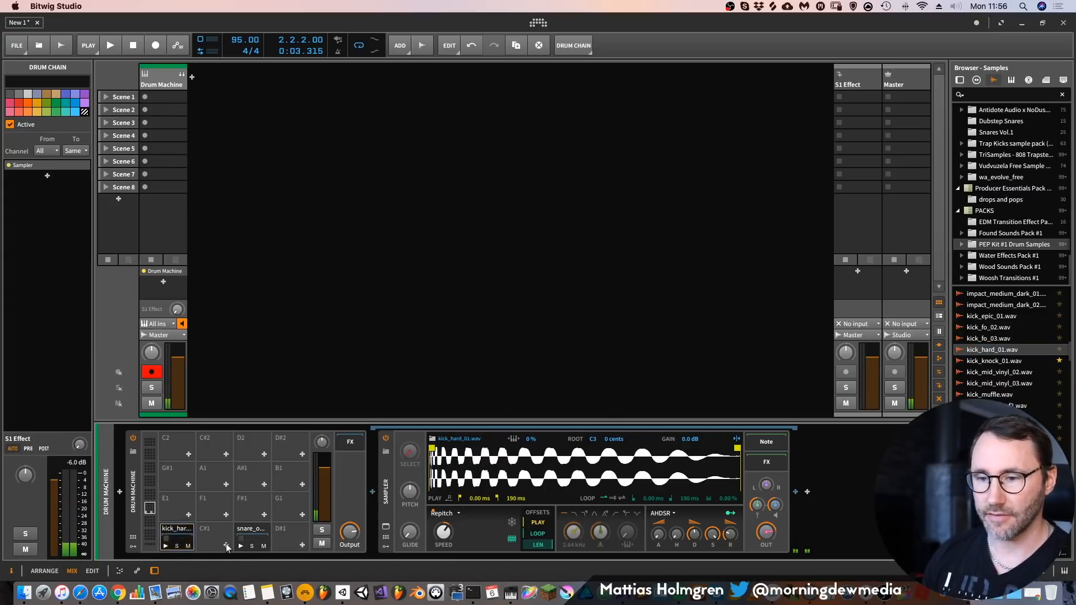
left_click(240, 546)
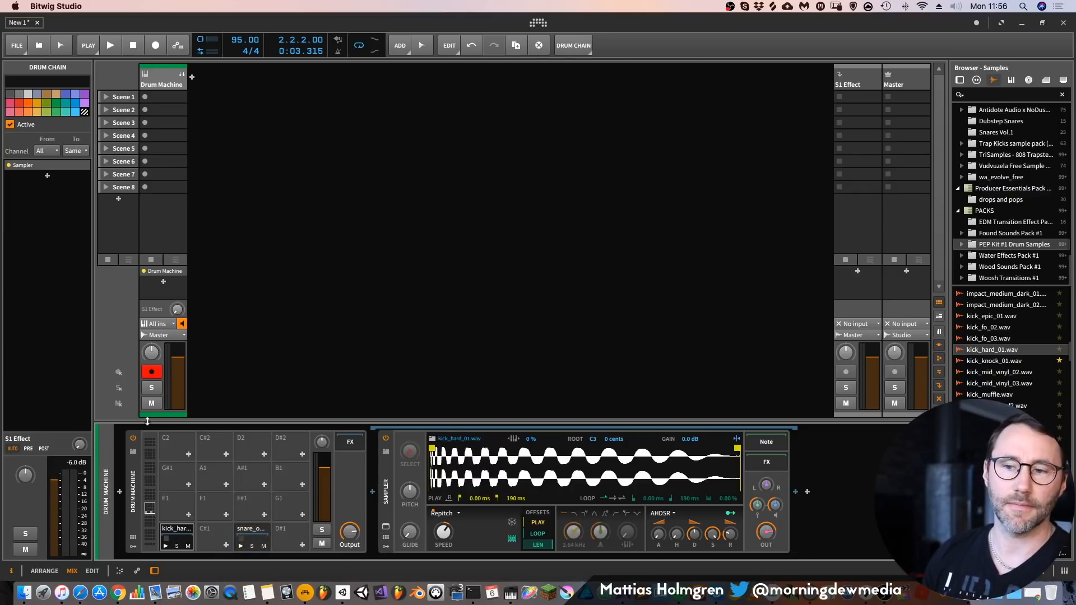
left_click(180, 76)
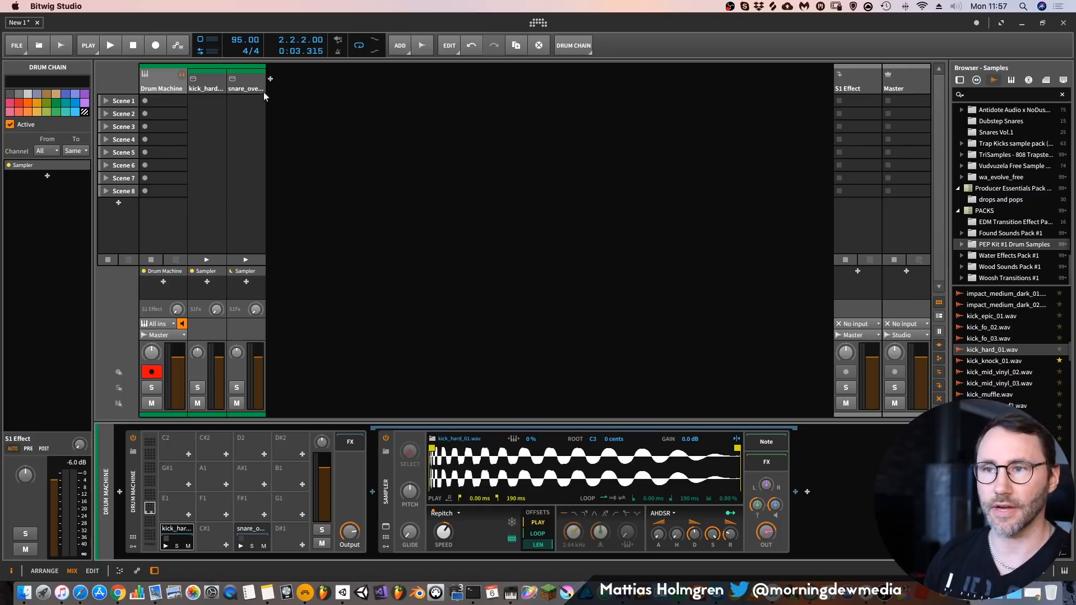
Add a new instrument track with the Organ device from the Synths collection
left_click(270, 79)
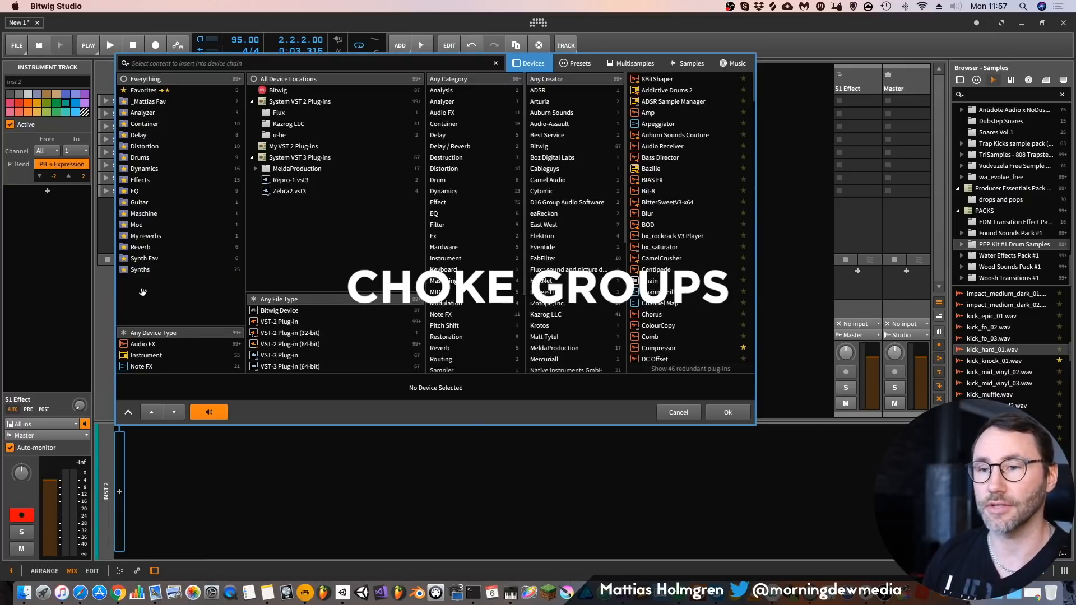
left_click(140, 269)
left_click(689, 236)
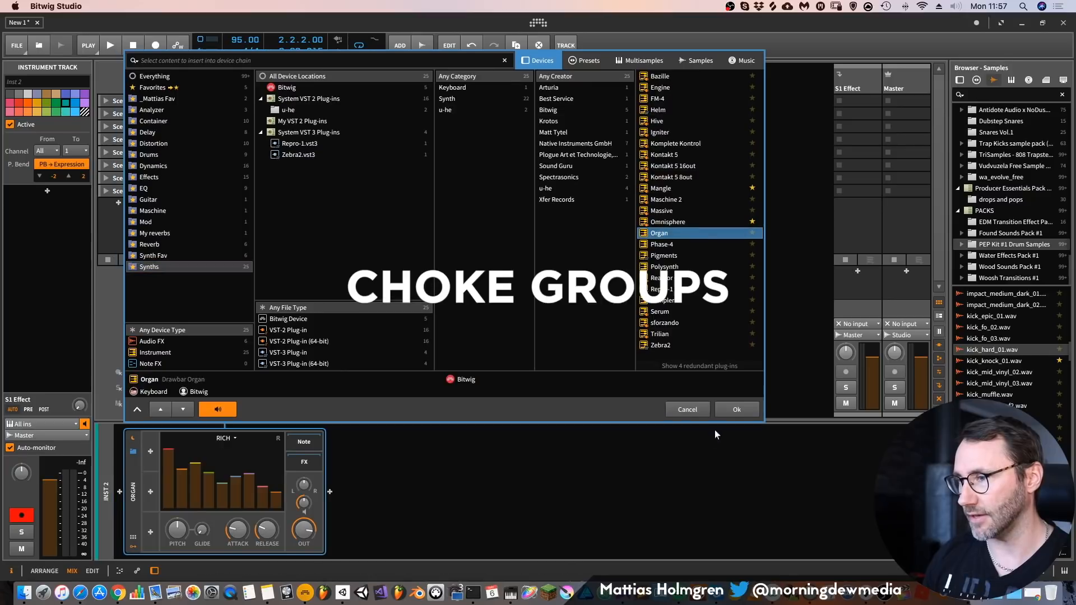
left_click(736, 410)
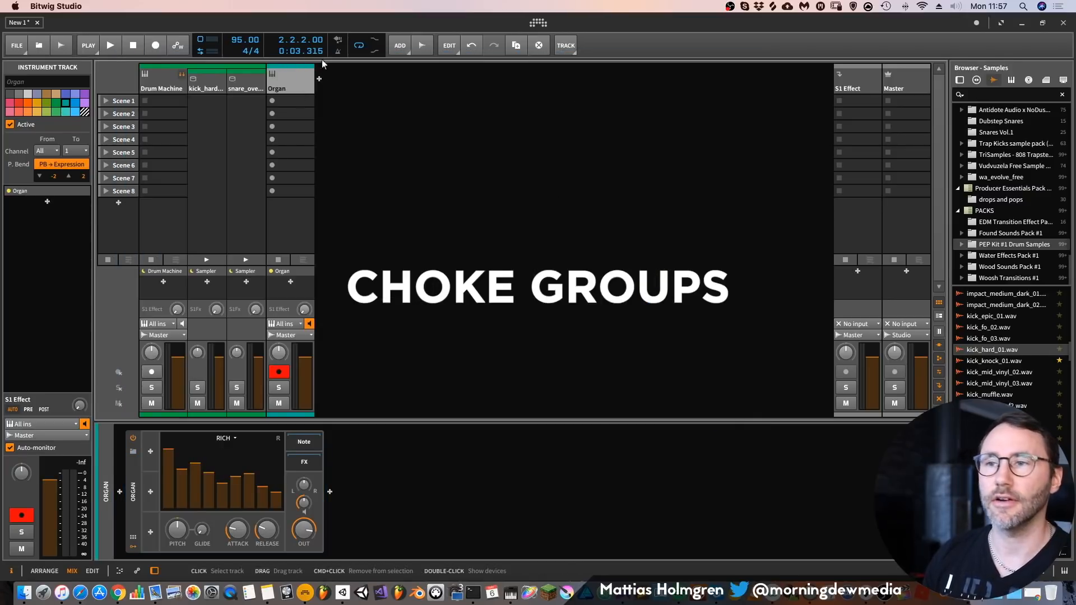
View the devices on the kick and snare channels in turn, and fold the Drum Machine track
left_click(201, 76)
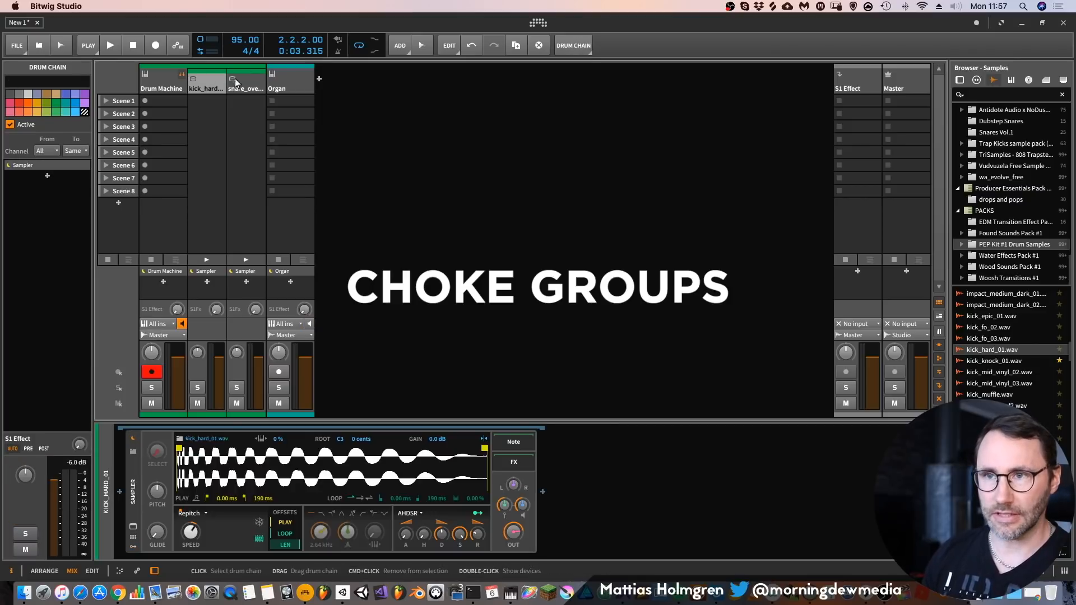
left_click(235, 78)
left_click(213, 76)
left_click(237, 80)
left_click(207, 79)
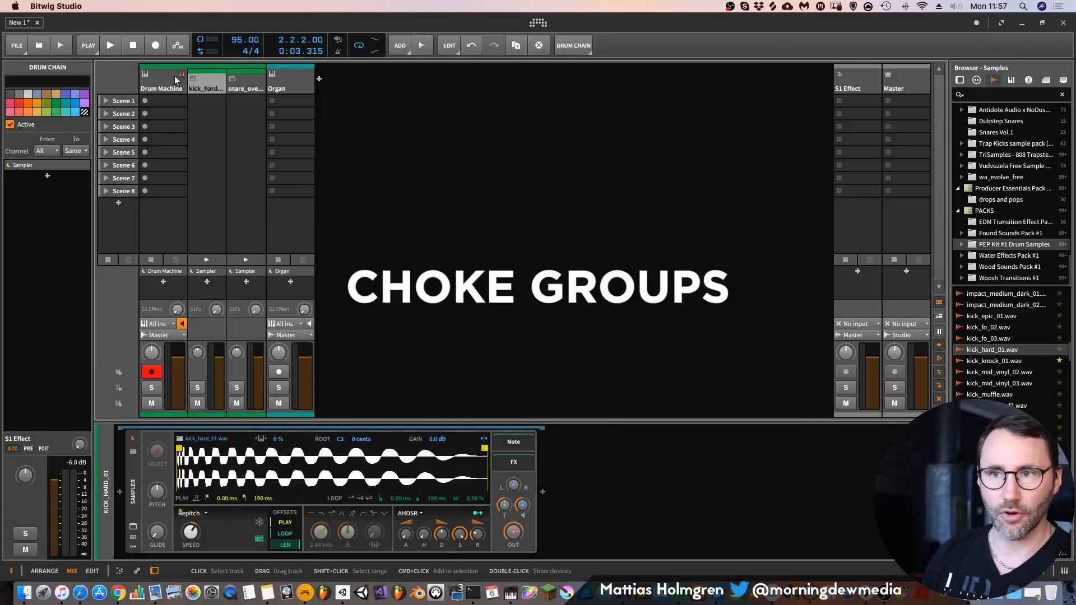
left_click(179, 77)
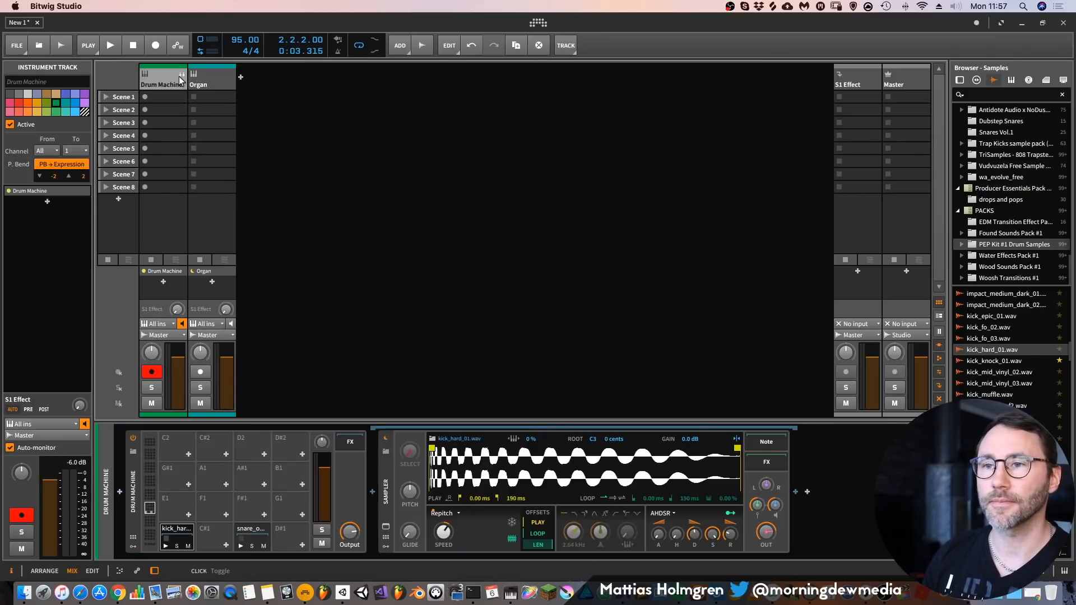
Load clap_01.wav onto the C#1 pad and cymb2_01.wav onto the A1 pad
scroll(1009, 380, "up", 5)
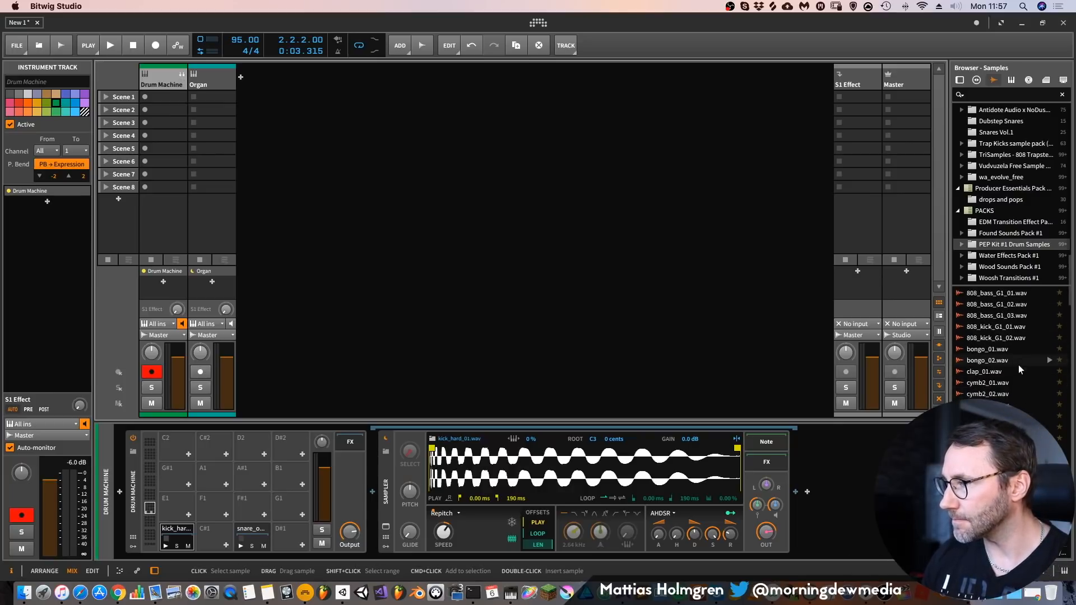
left_click(1019, 369)
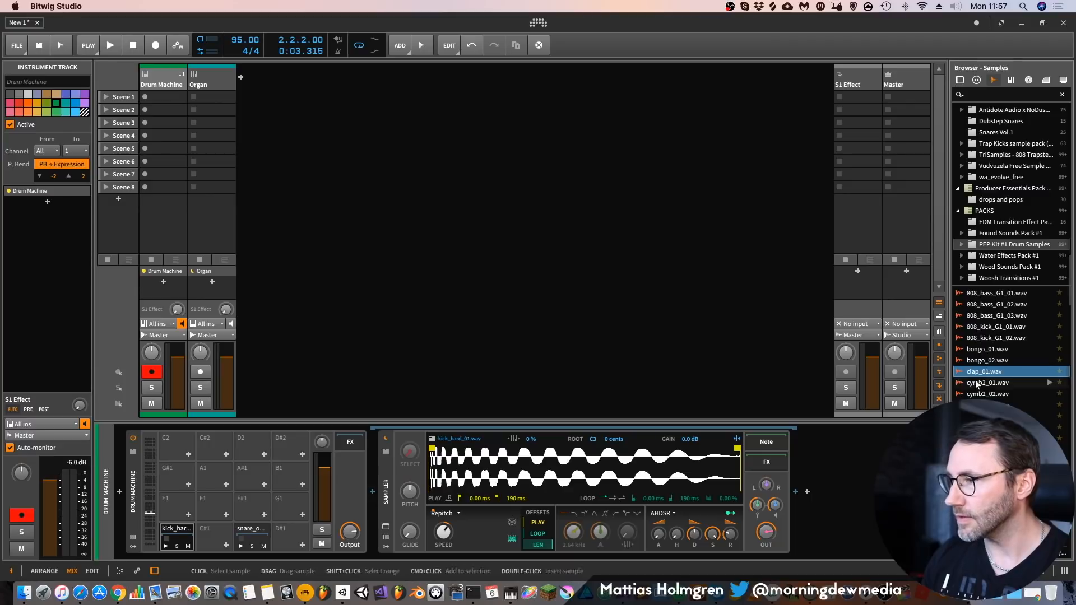
left_click_drag(984, 374, 213, 535)
left_click_drag(987, 382, 214, 479)
Load doumbek_side_01.wav onto the E1 pad and drops_mouth_03.wav onto the D#1 pad
scroll(1008, 415, "down", 3)
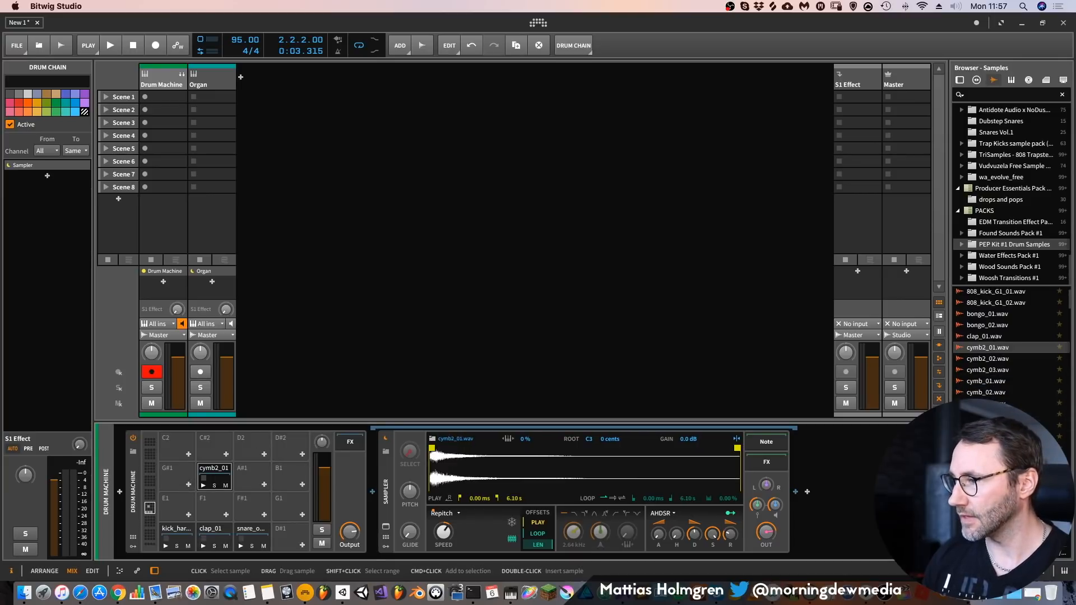
scroll(1008, 414, "down", 3)
left_click_drag(1003, 430, 177, 501)
scroll(1009, 381, "down", 5)
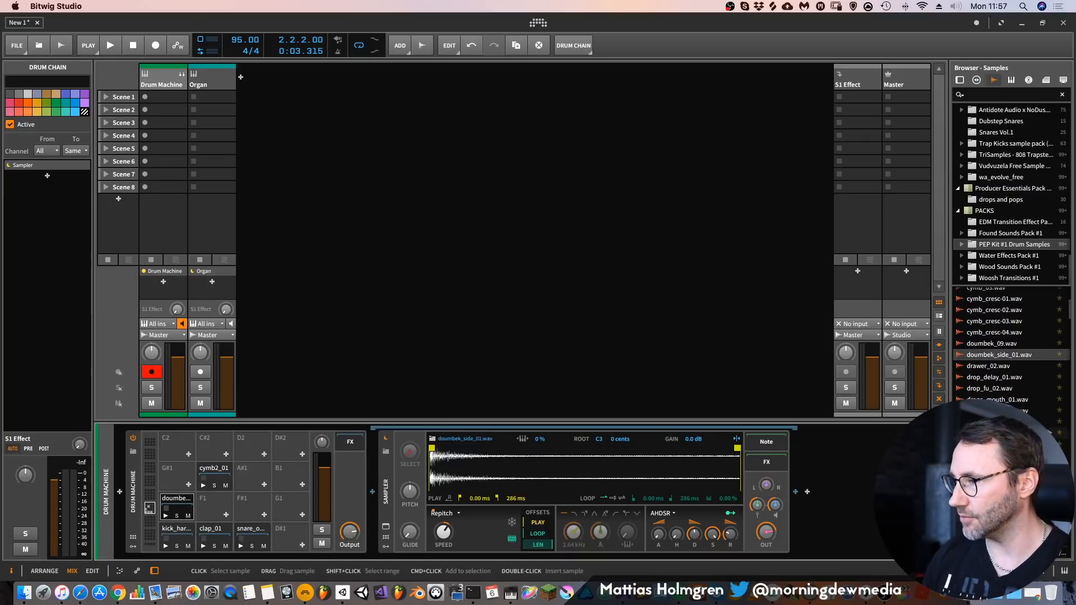
left_click(1007, 399)
left_click(1008, 410)
left_click_drag(1002, 411, 291, 535)
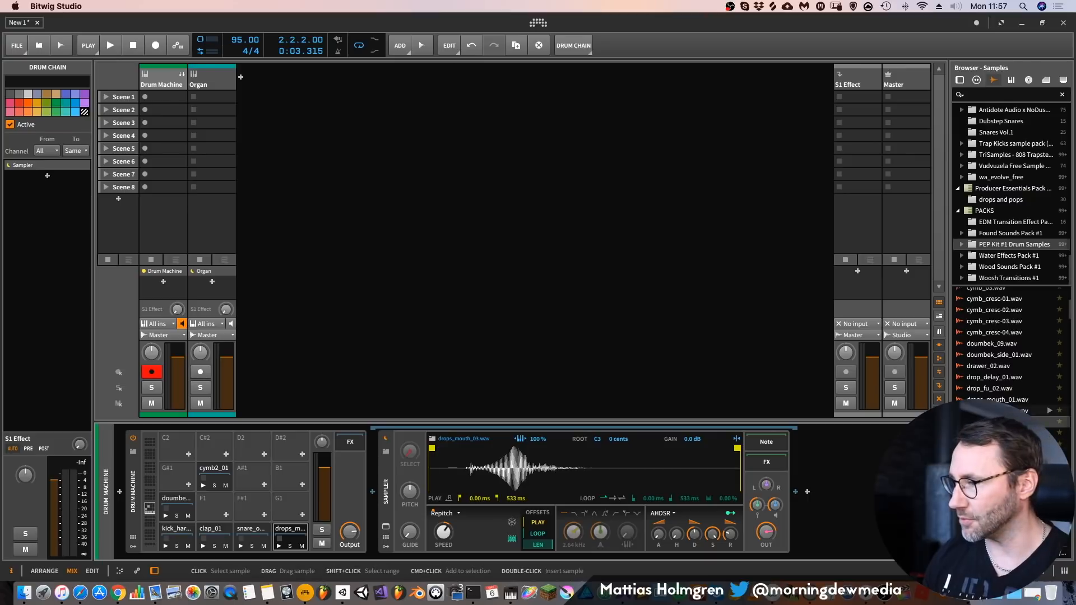
Load guitarslap_01, guitarslap_03 and guitarslap_05 onto pads F#1, G1 and F1, and check all the pads' individual mixer channels
scroll(1009, 381, "down", 1)
left_click(1008, 437)
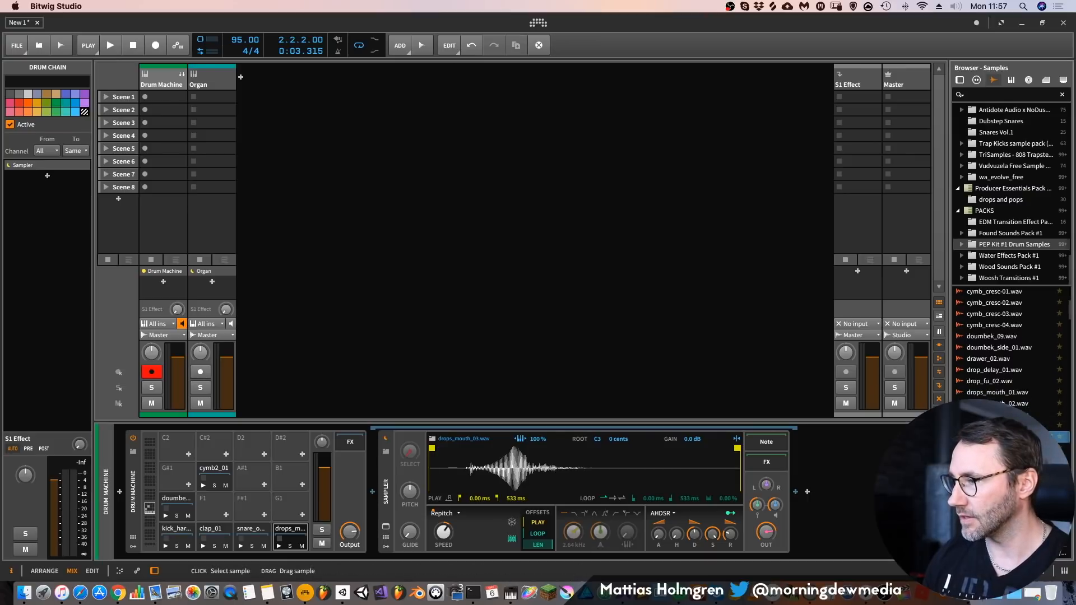
left_click_drag(1002, 437, 280, 516)
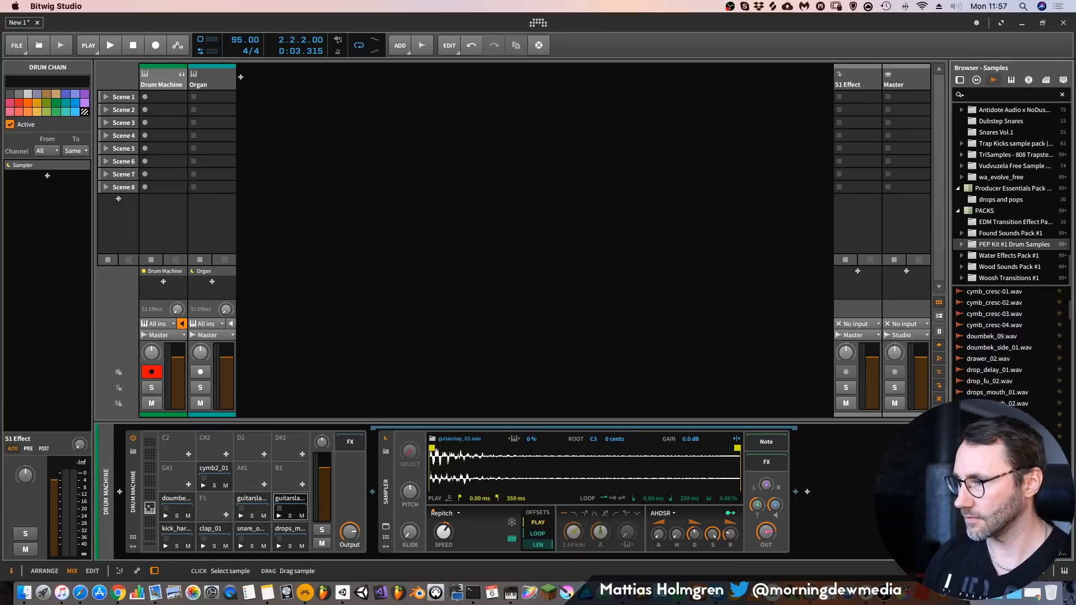
left_click_drag(986, 493, 222, 513)
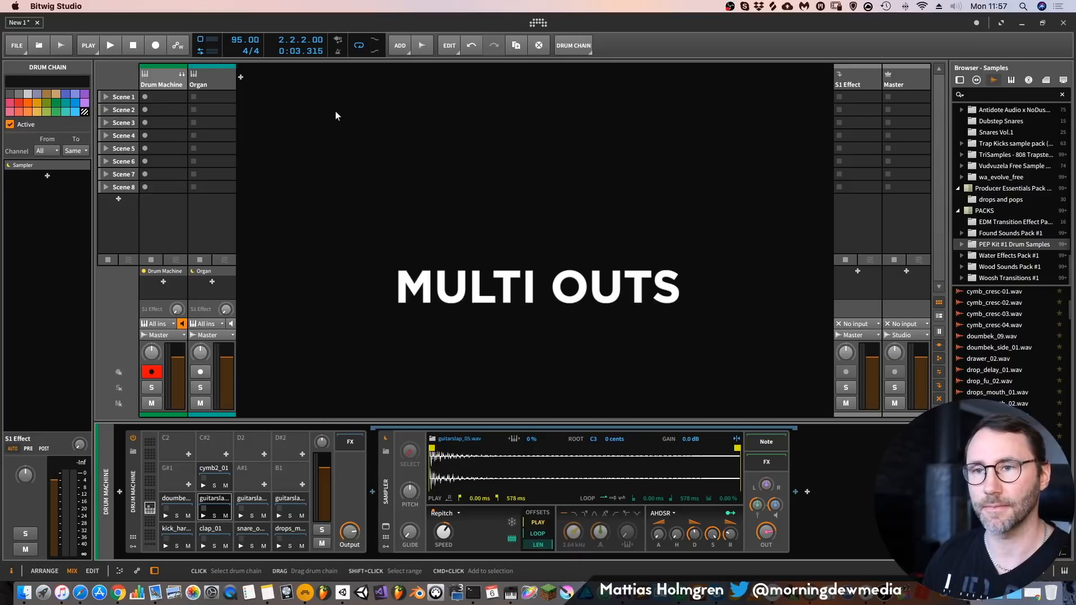
left_click(182, 74)
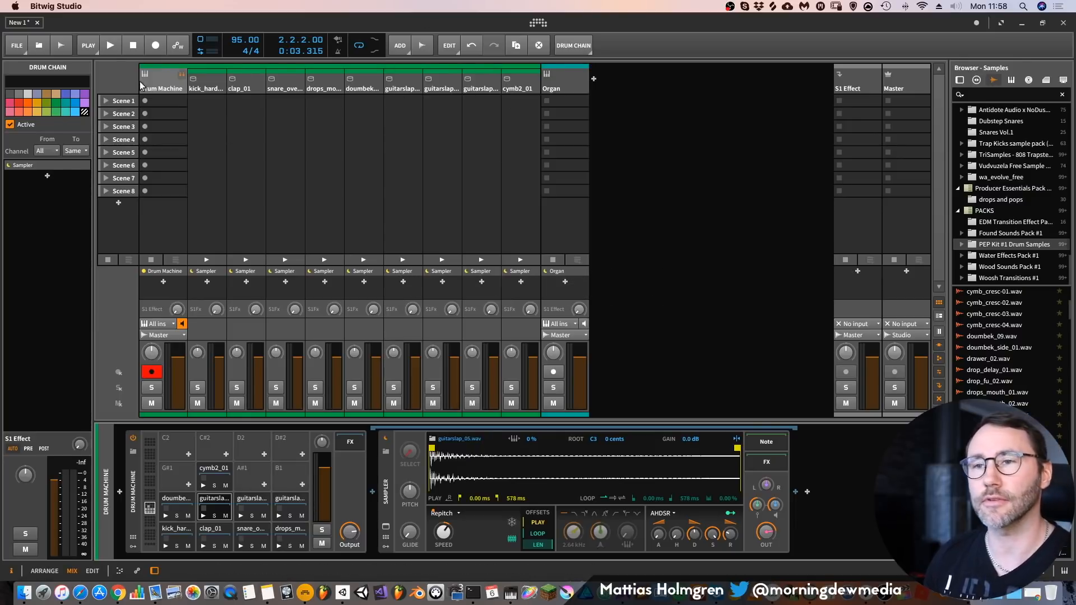
left_click(180, 73)
Load the HH_closed-02.wav hi-hat sample onto the G#1 pad
scroll(1008, 347, "down", 3)
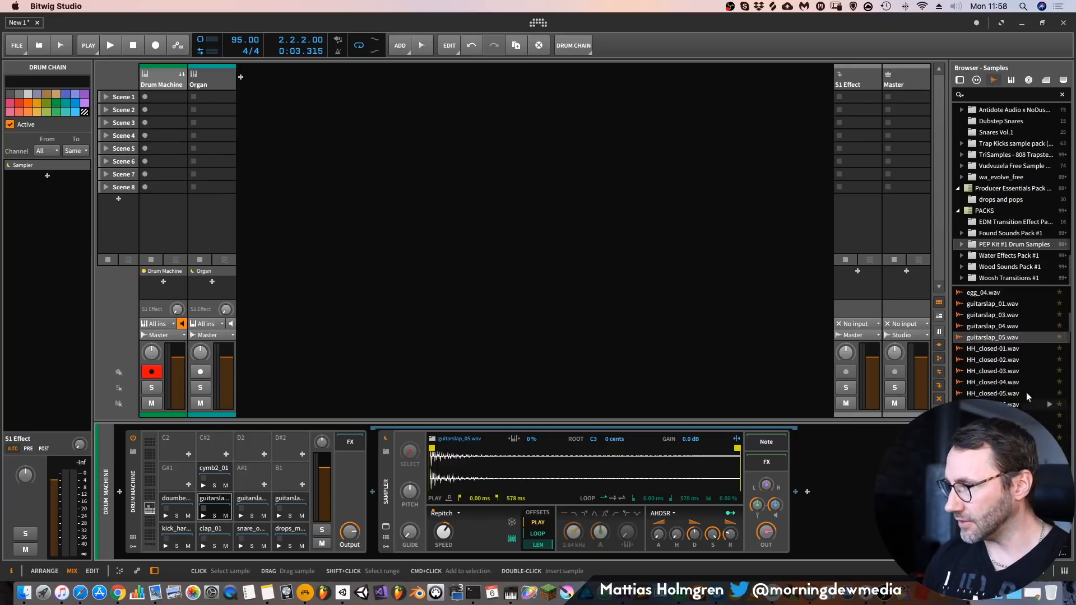
left_click(1017, 361)
left_click_drag(1019, 365, 180, 471)
Audition the closed hi-hat pad and lower its Sampler's amp sustain level
left_click(163, 486)
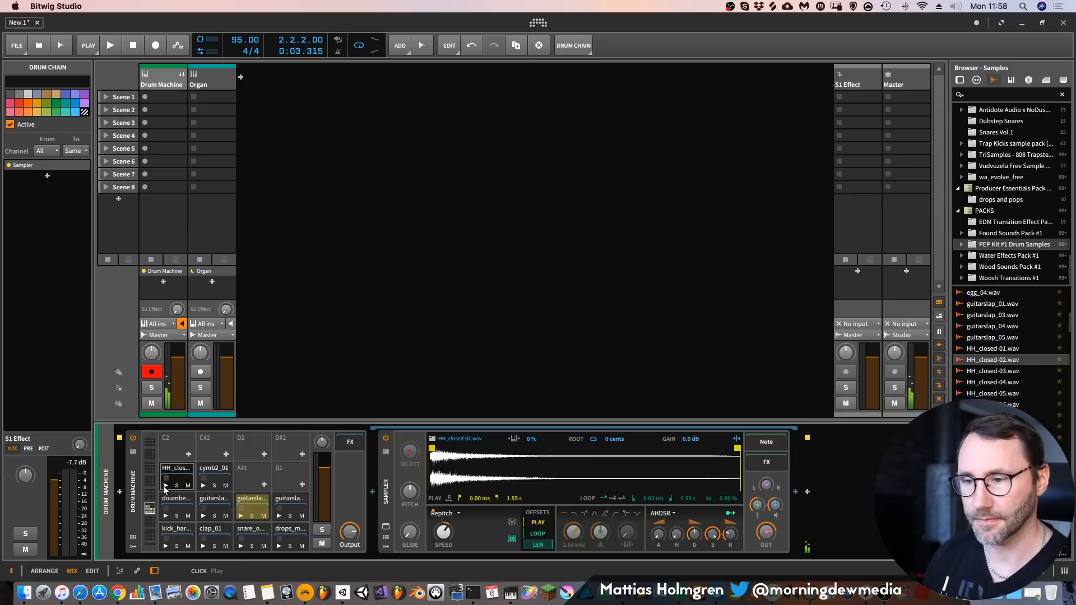
left_click(163, 485)
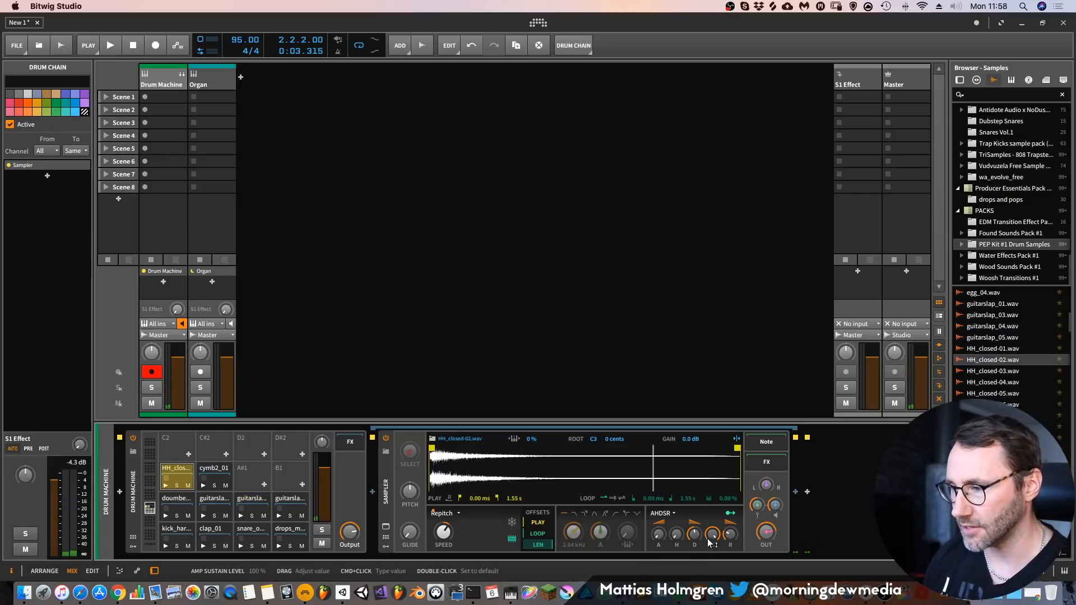
left_click_drag(710, 536, 693, 554)
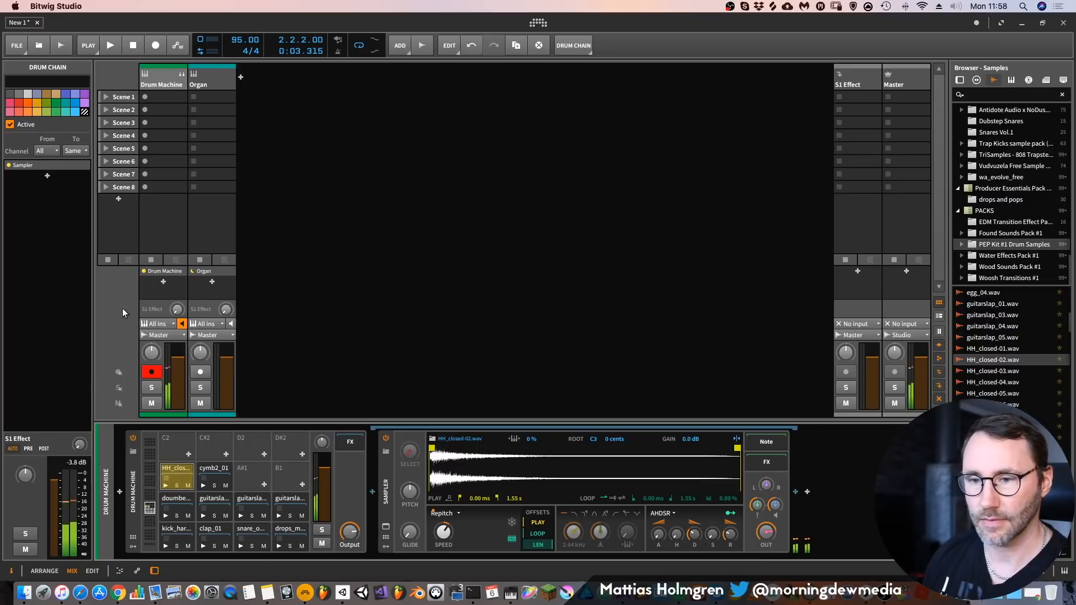
Load HH_open-03.wav onto the A#1 pad and adjust its Sampler's amp release time
scroll(1020, 378, "down", 3)
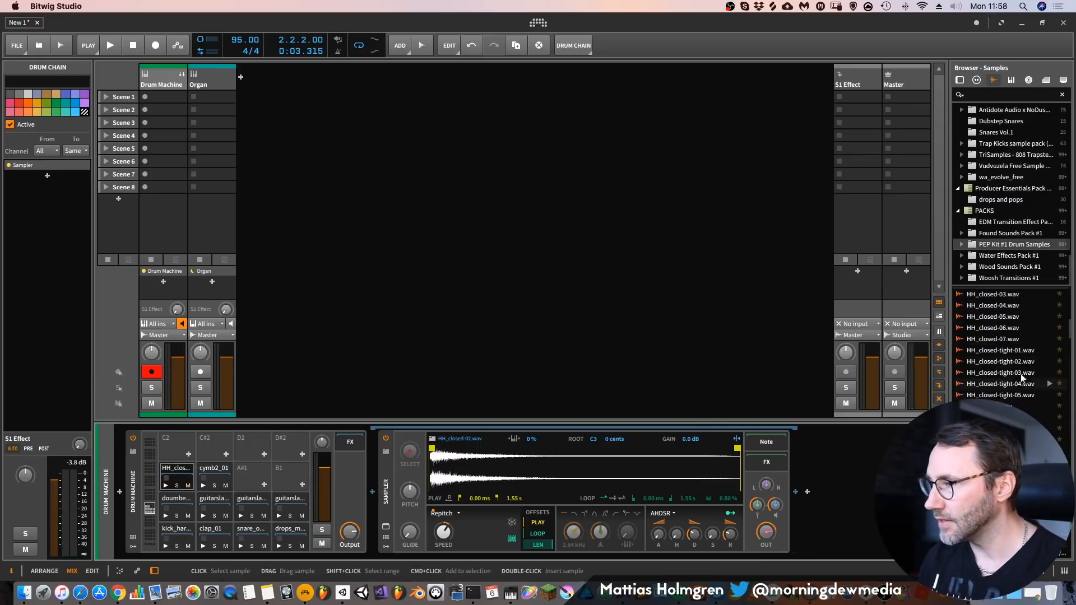
left_click(1021, 405)
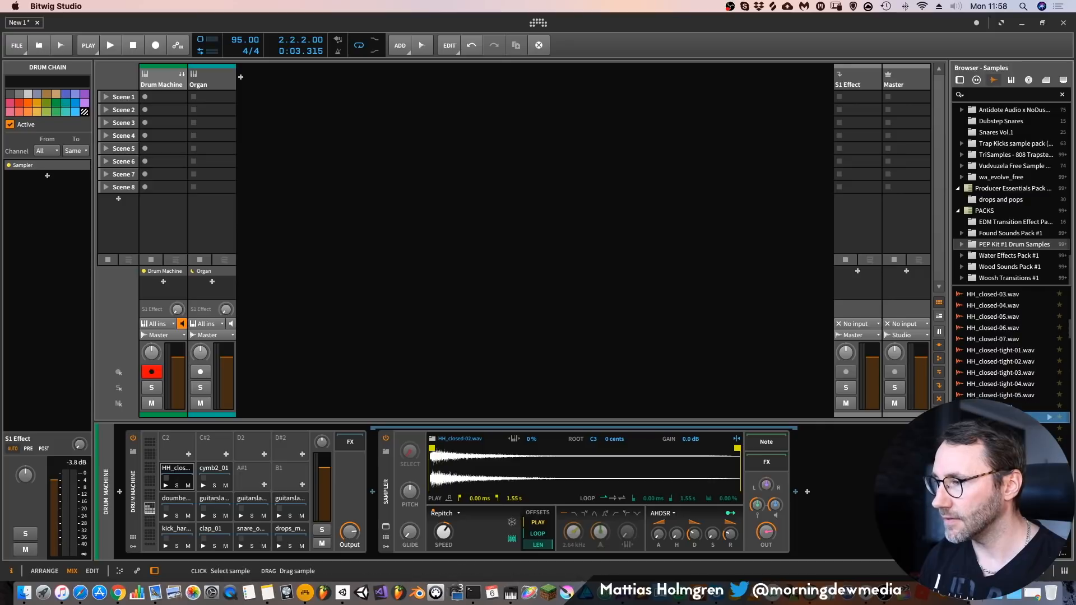
left_click_drag(1008, 440, 253, 478)
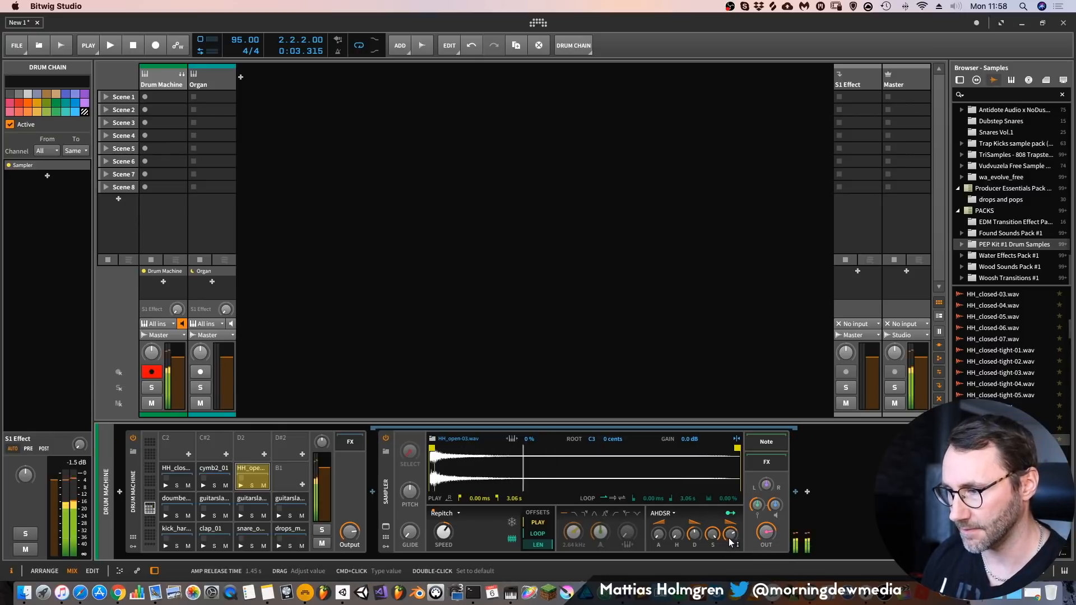
left_click_drag(729, 535, 729, 522)
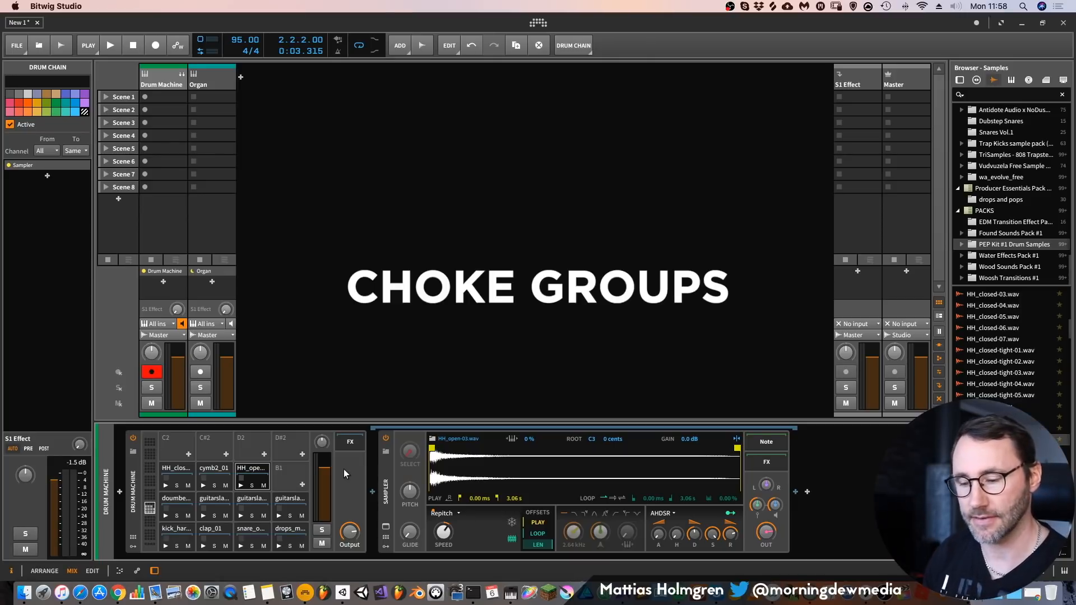
Set the A#1 open hi-hat, HH_open-03, as a choke target of the closed hi-hat pad
left_click(187, 472)
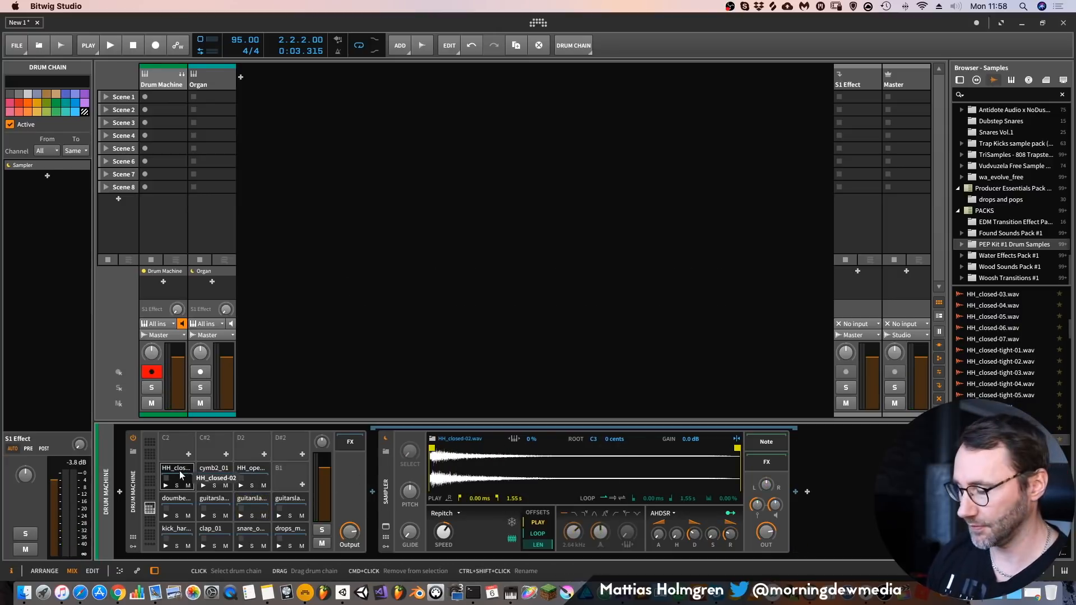
right_click(181, 475)
mouse_move(225, 515)
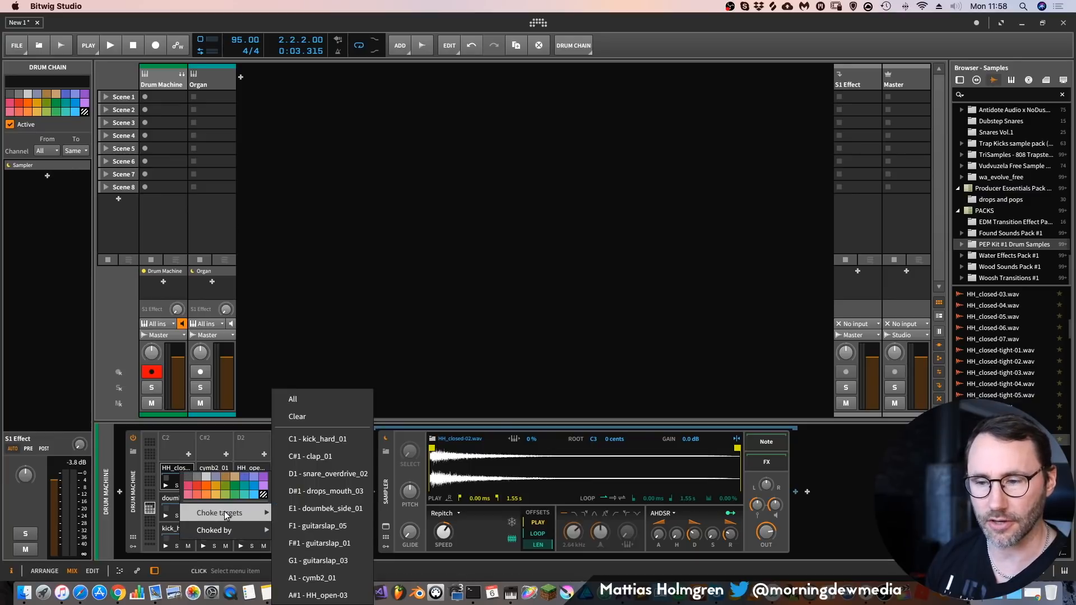
left_click(325, 594)
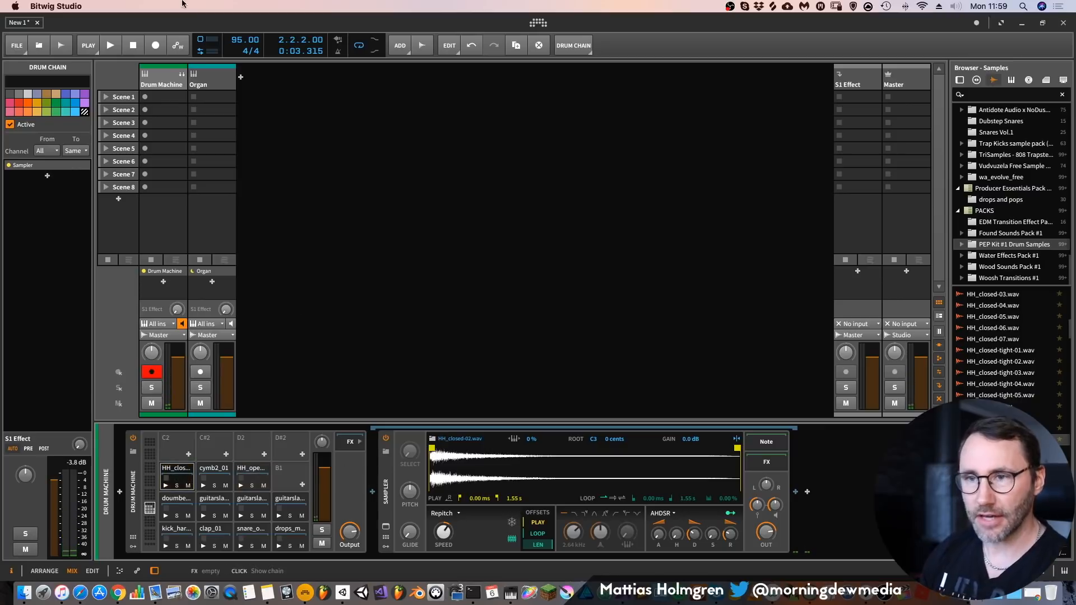
Create a clip on the Drum Machine track in the arranger, extend it to two bars and open it for note editing
key("alt+1")
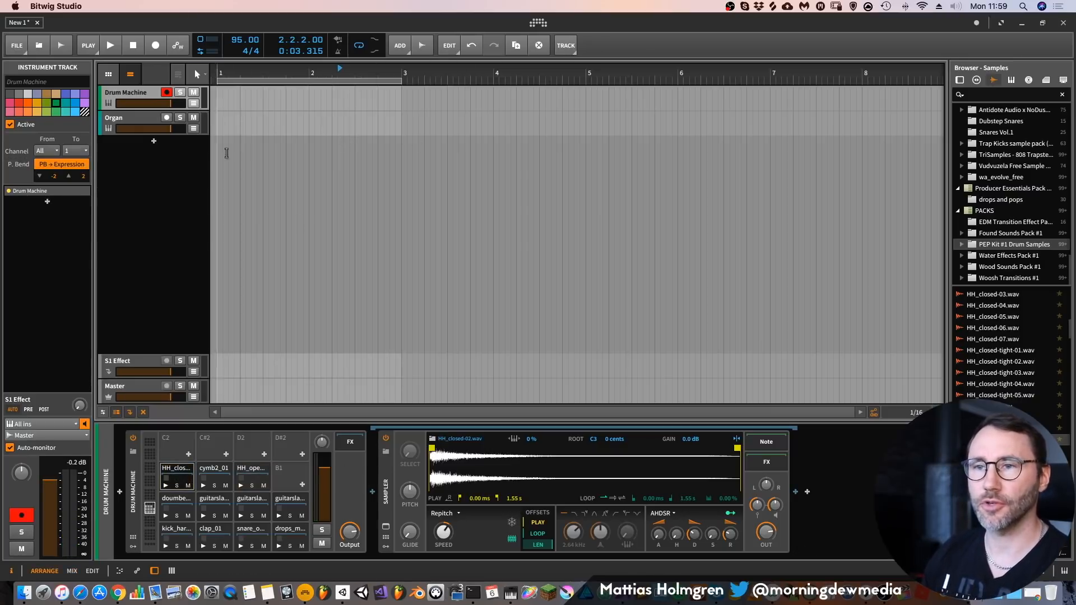
double_click(223, 92)
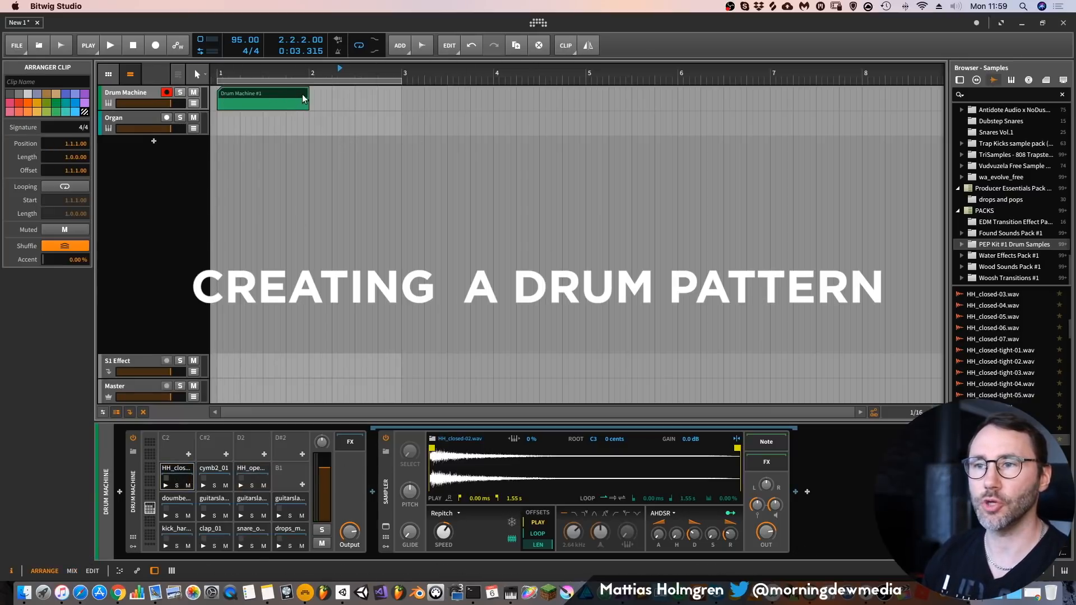
left_click_drag(307, 93, 395, 93)
double_click(269, 92)
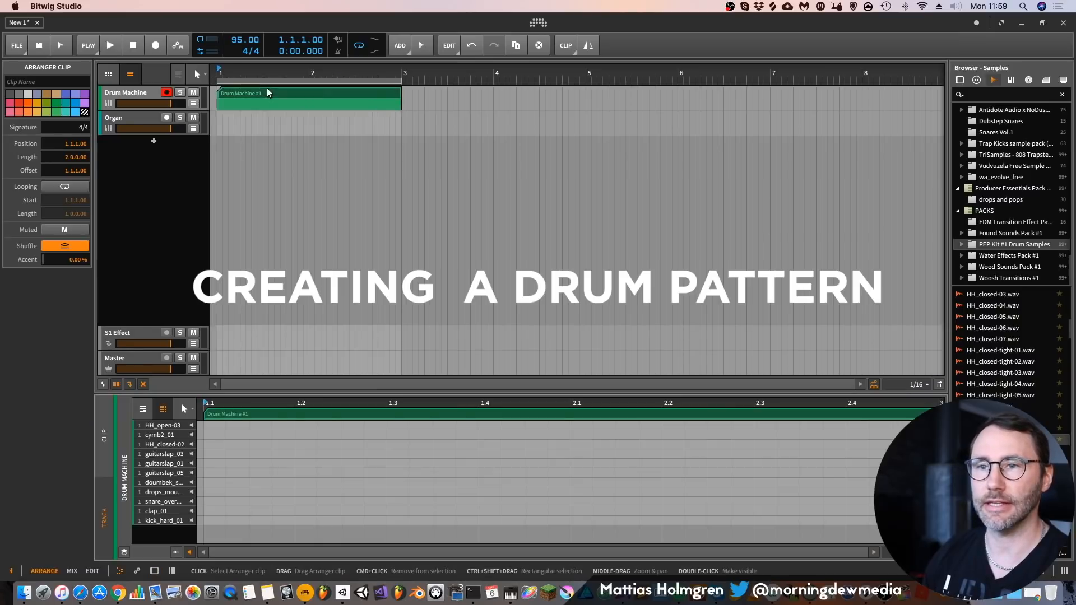
Place a kick_hard_01 note at 1.1 and a snare note at 1.2, and play the clip
double_click(213, 520)
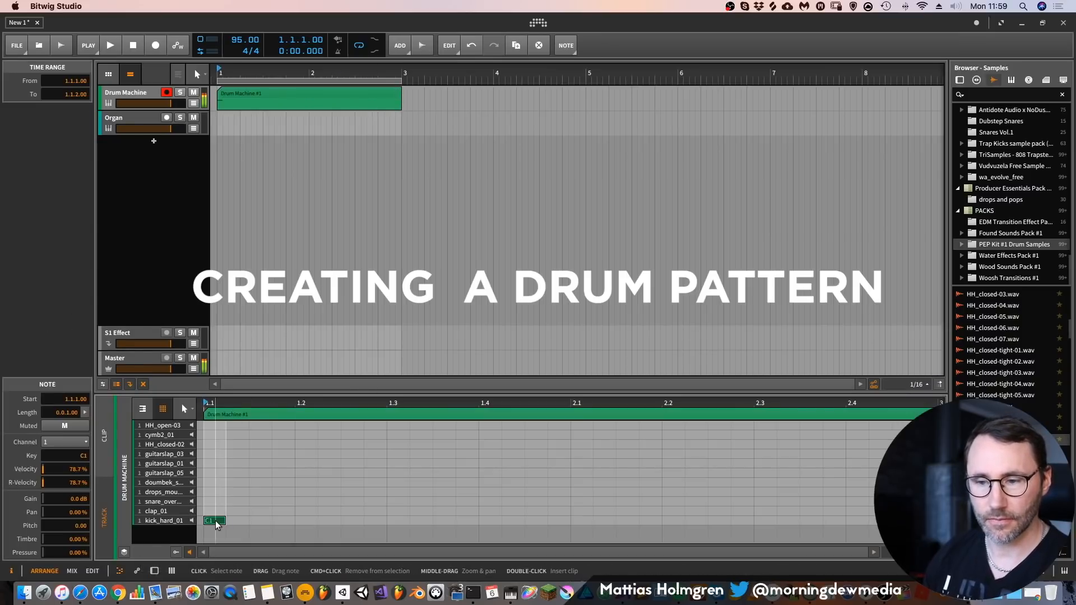
double_click(303, 504)
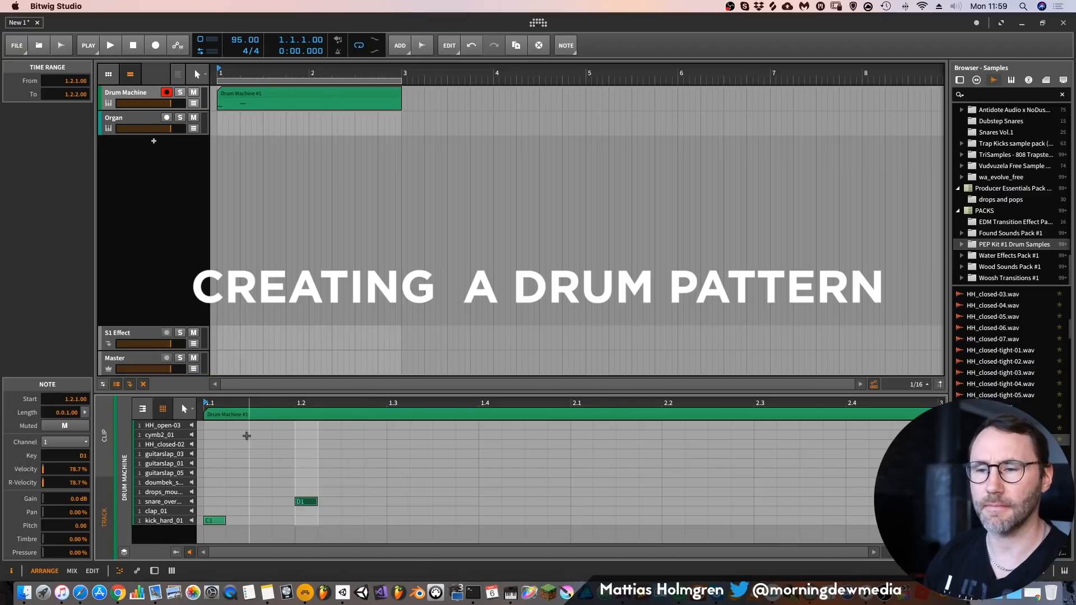
key("space")
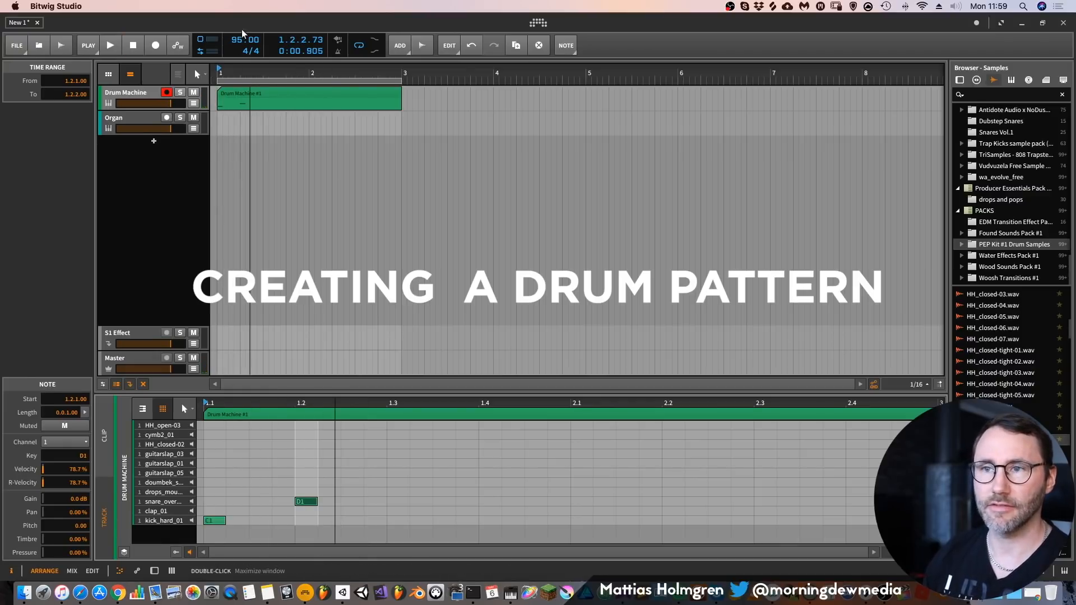
Fill the HH_closed-02 lane with sixteenth notes from 1.1 to 2.1.4, and add kicks at 1.3.4 and 2.1 and a snare at 1.4
double_click(214, 445)
double_click(236, 444)
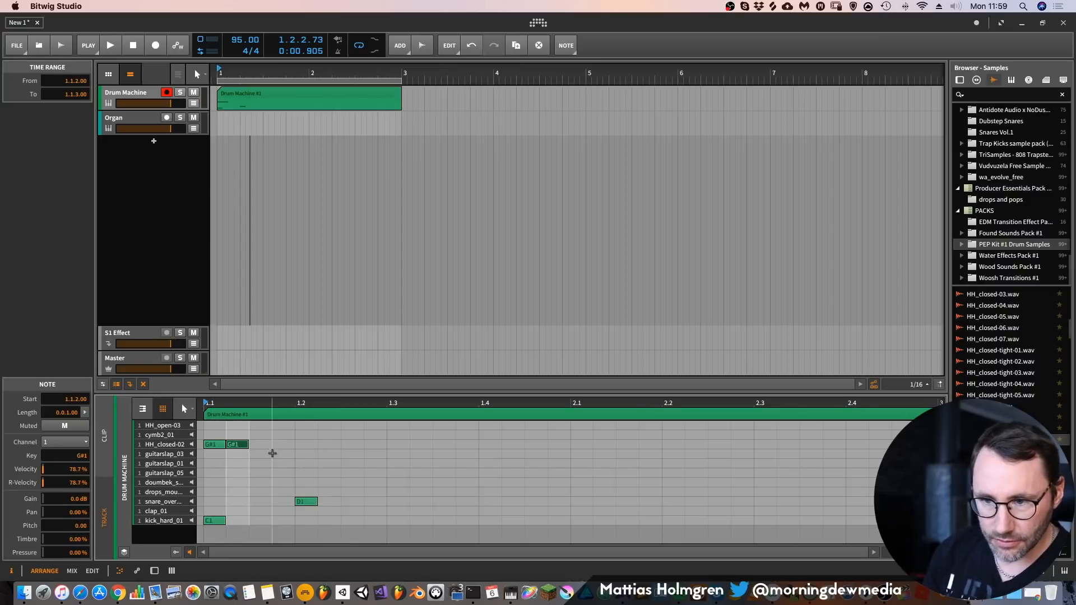
double_click(260, 444)
double_click(283, 444)
double_click(305, 444)
double_click(328, 444)
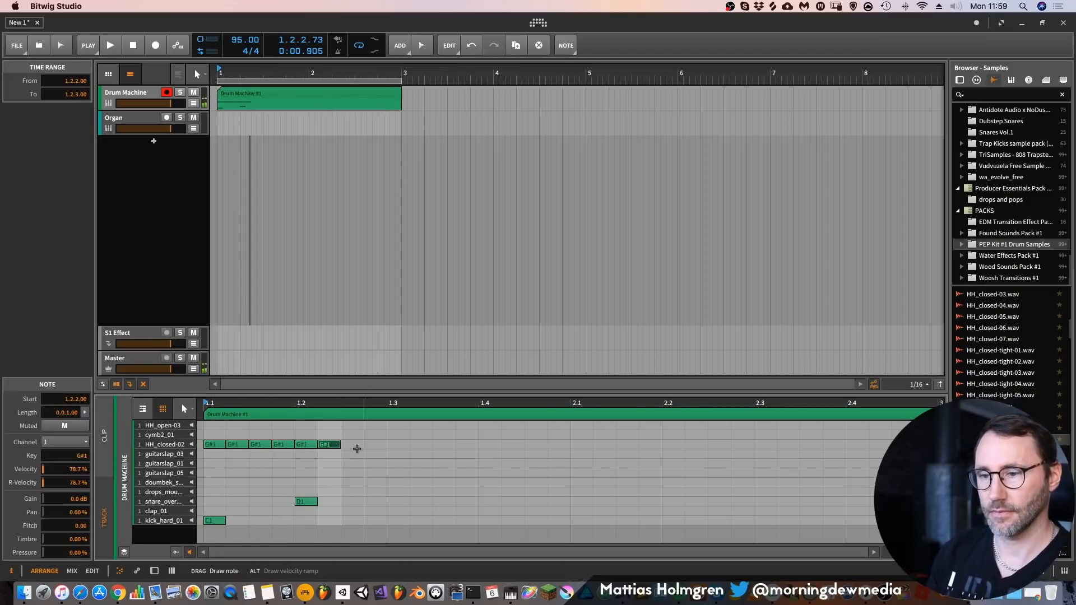
double_click(352, 444)
double_click(376, 445)
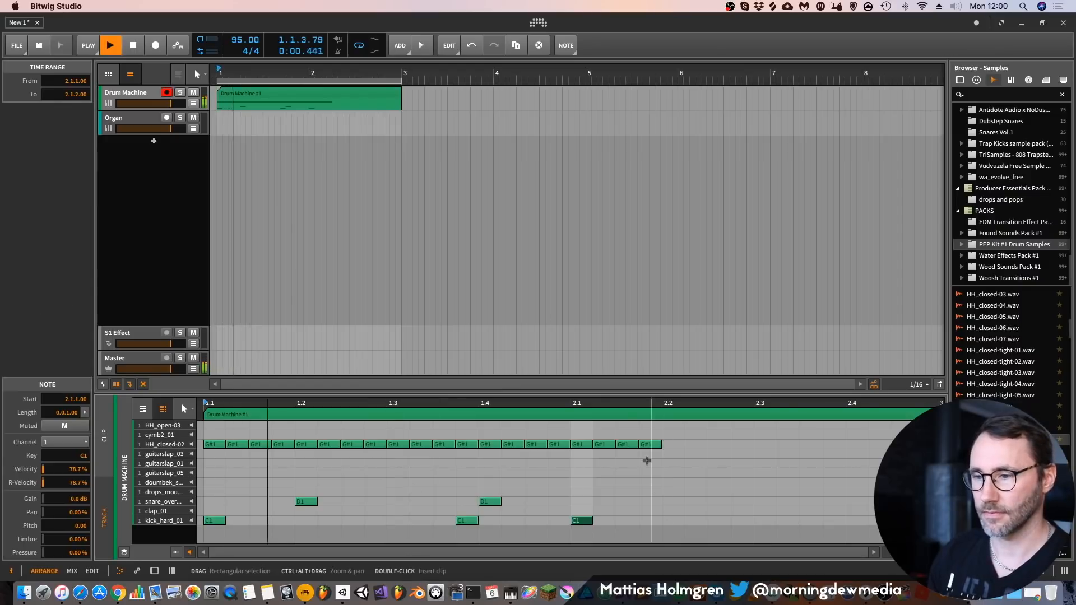
Complete the second bar with kicks at 2.1.4 and 2.3.3 and snares at 2.2 and 2.4
left_click_drag(617, 407, 616, 393)
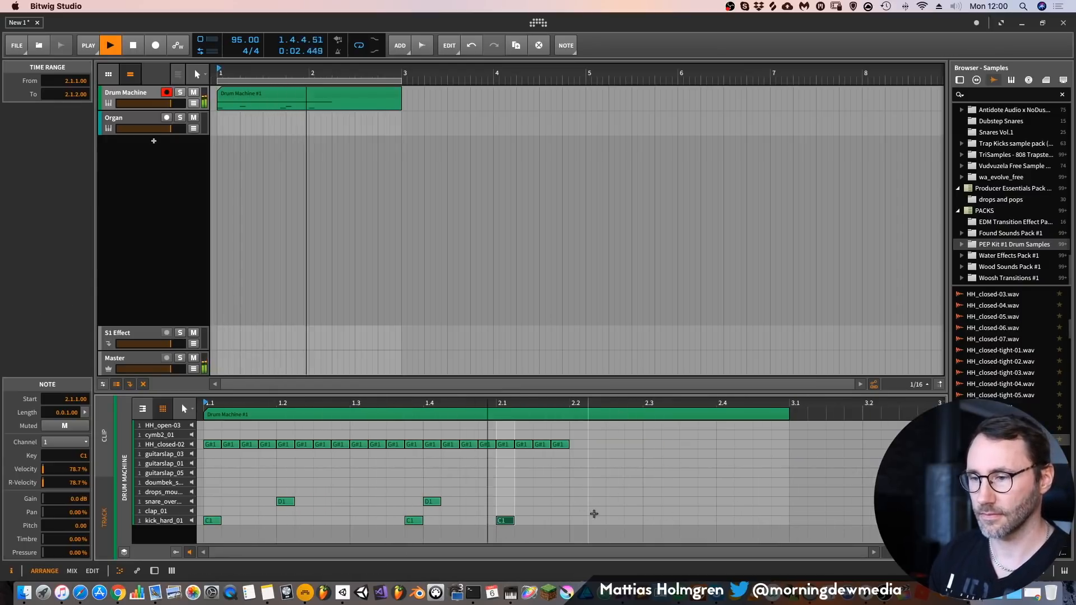
key("space")
double_click(540, 519)
double_click(574, 501)
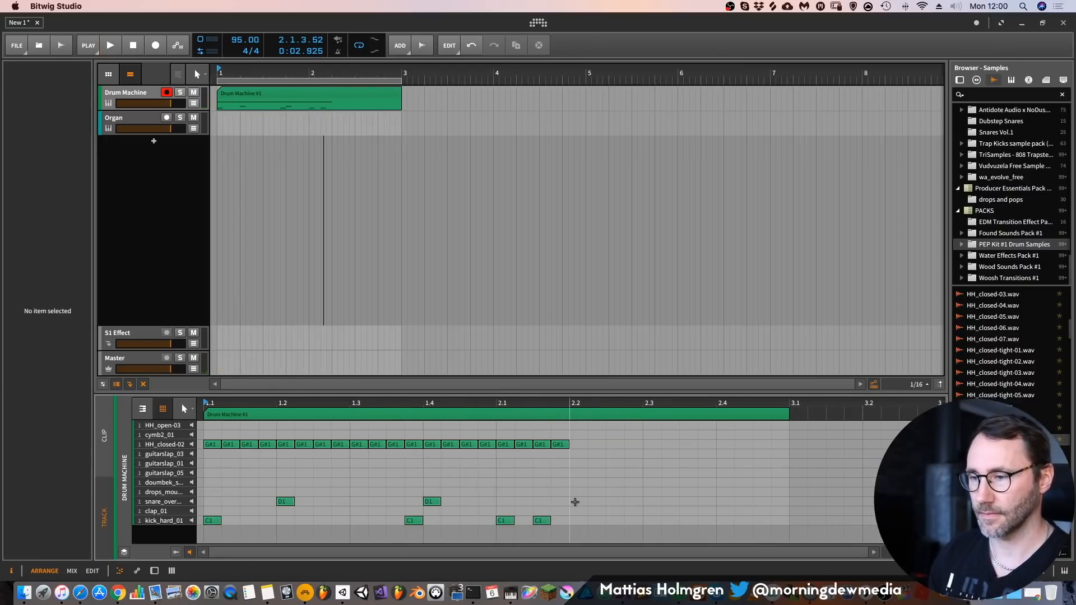
left_click_drag(544, 520, 562, 521)
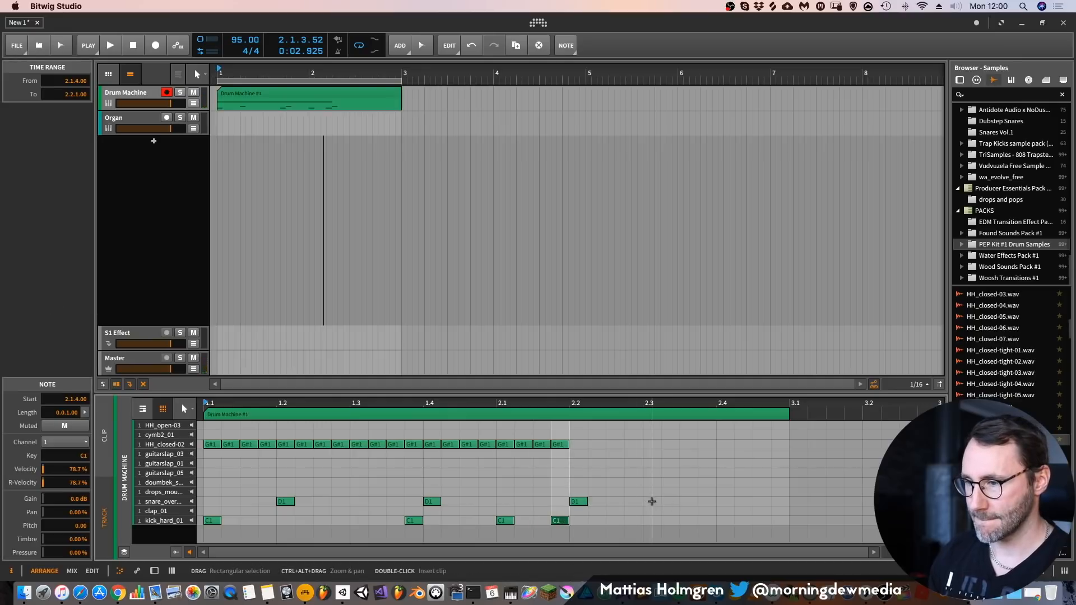
double_click(721, 501)
double_click(688, 521)
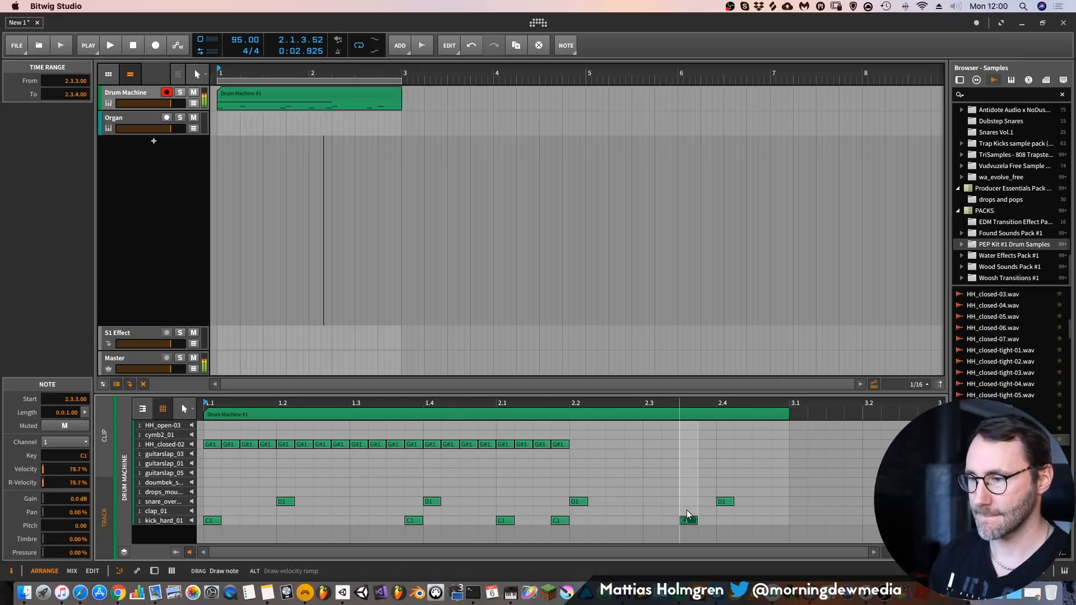
Duplicate the second bar's HH_closed-02 notes to fill the lane up to 3.1, and play the pattern
double_click(580, 445)
left_click_drag(587, 448, 505, 437)
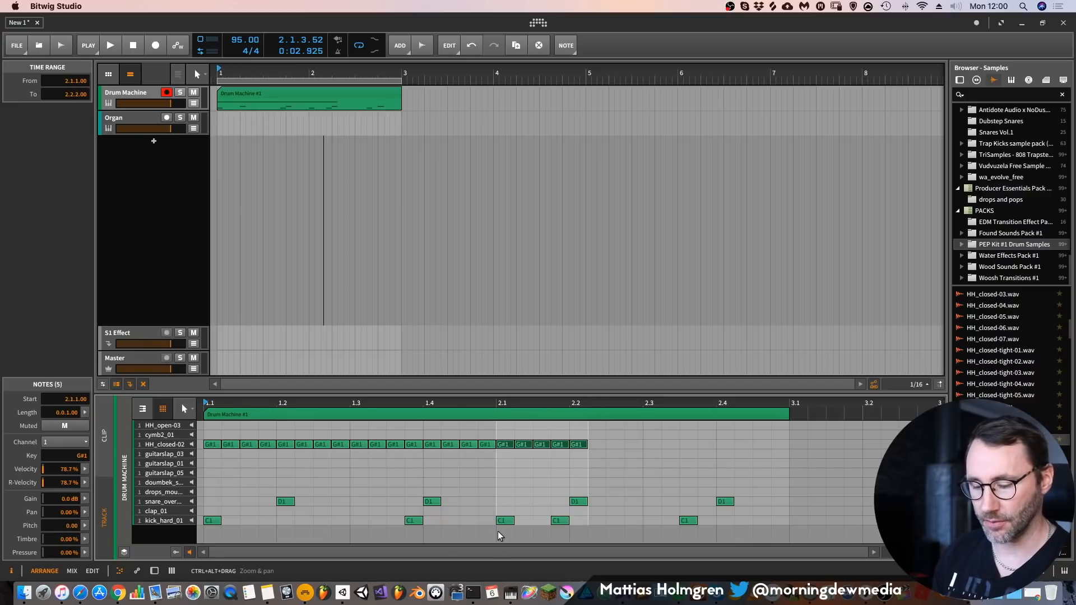
key("super+d")
key("super+d")
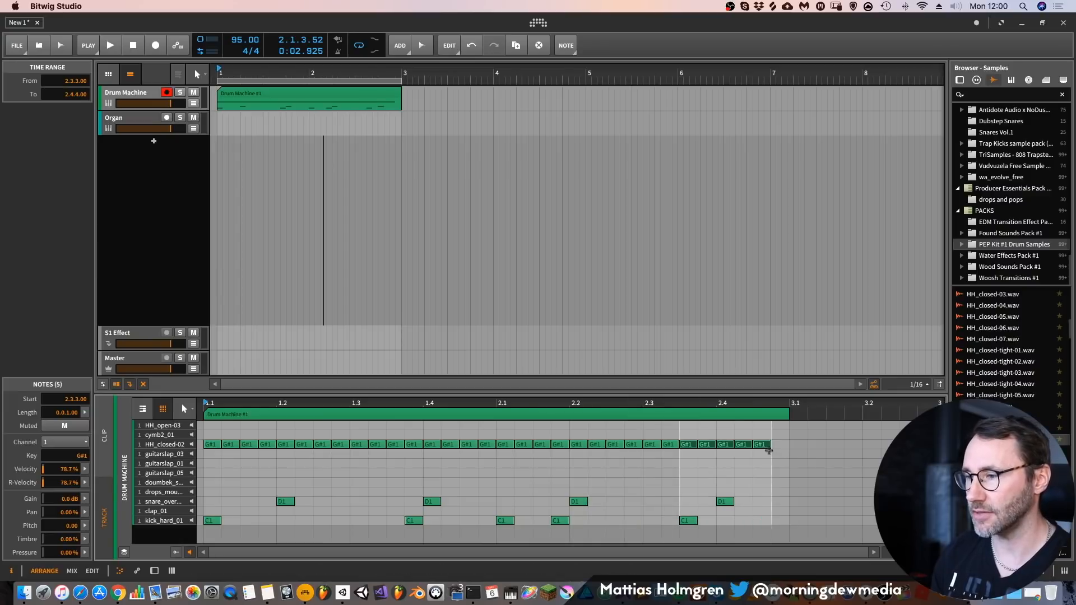
double_click(780, 445)
key("space")
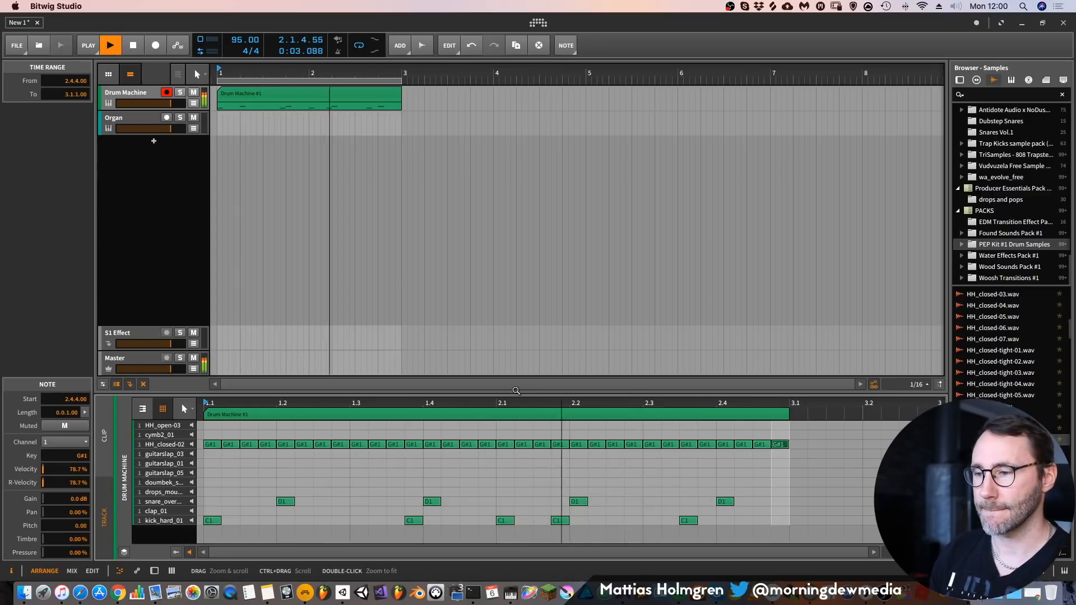
key("space")
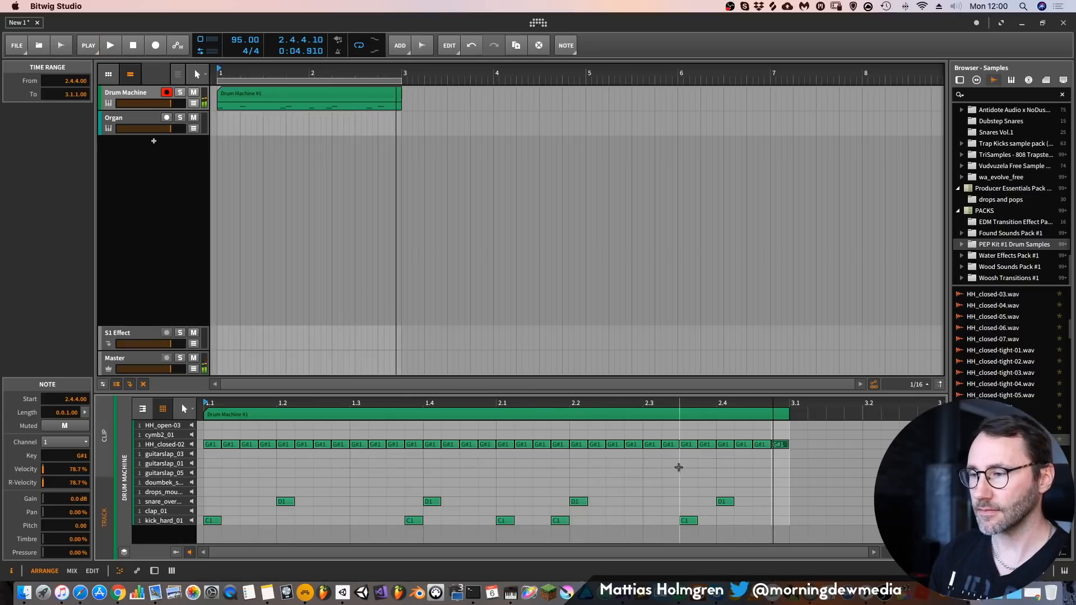
key("space")
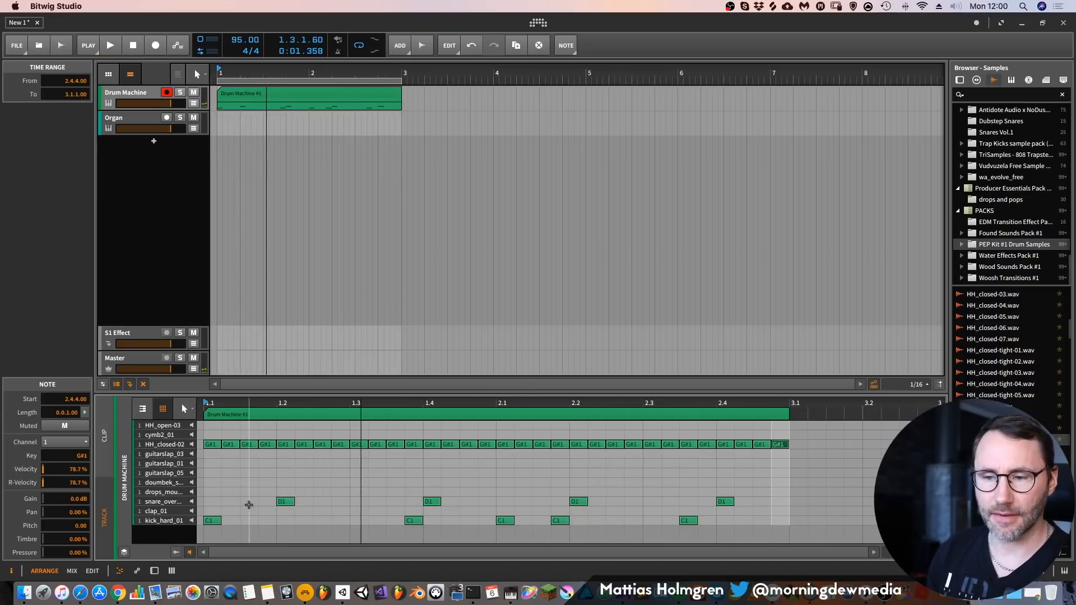
Add a guitarslap_01 note at 1.1.3 and a guitarslap_03 note at 1.2.4 while checking playback
double_click(247, 464)
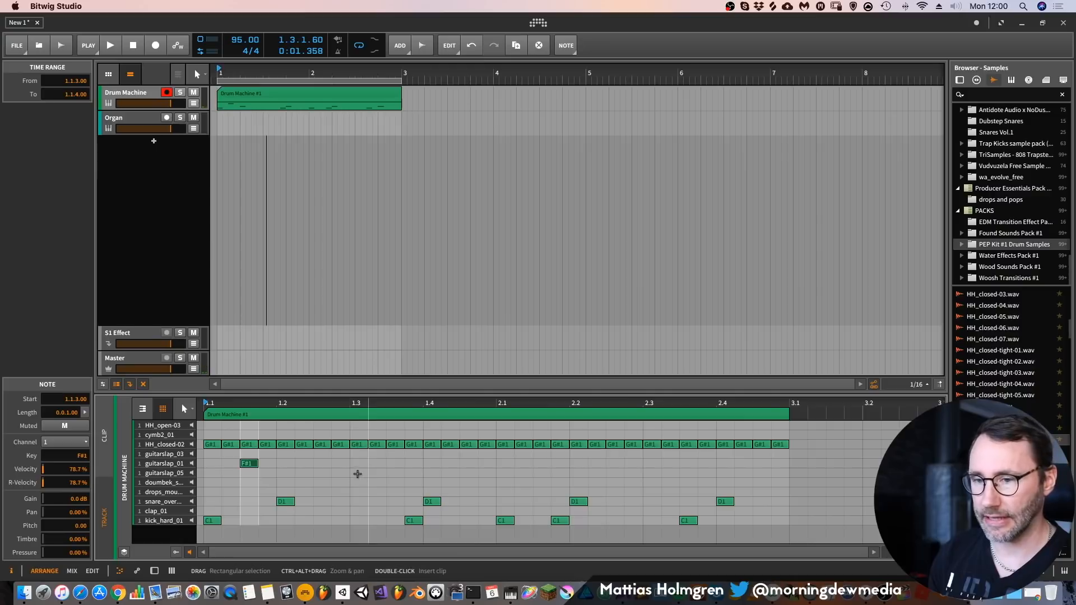
key("space")
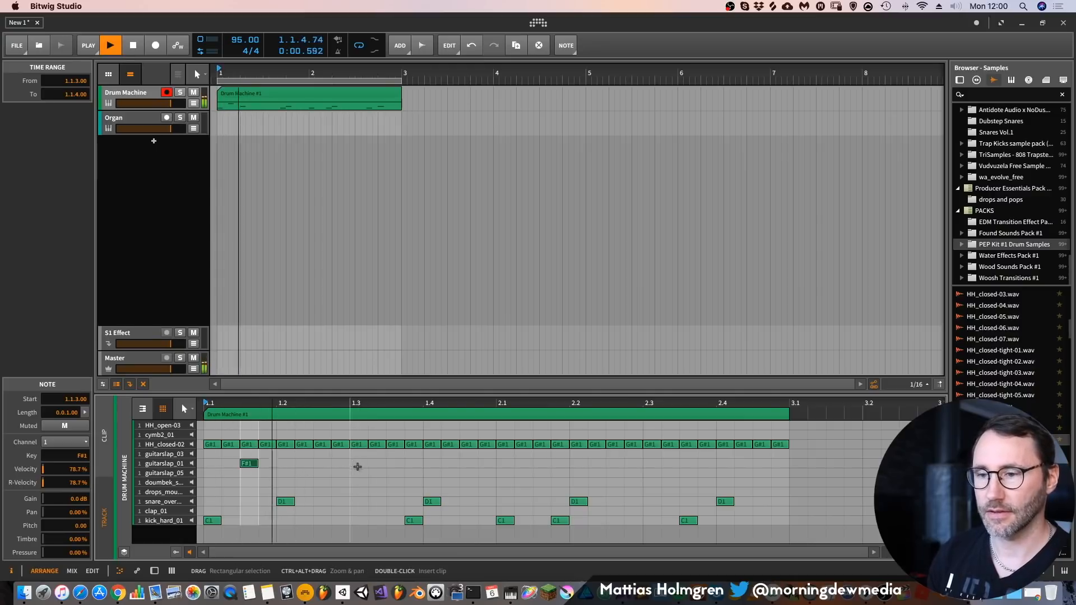
double_click(341, 454)
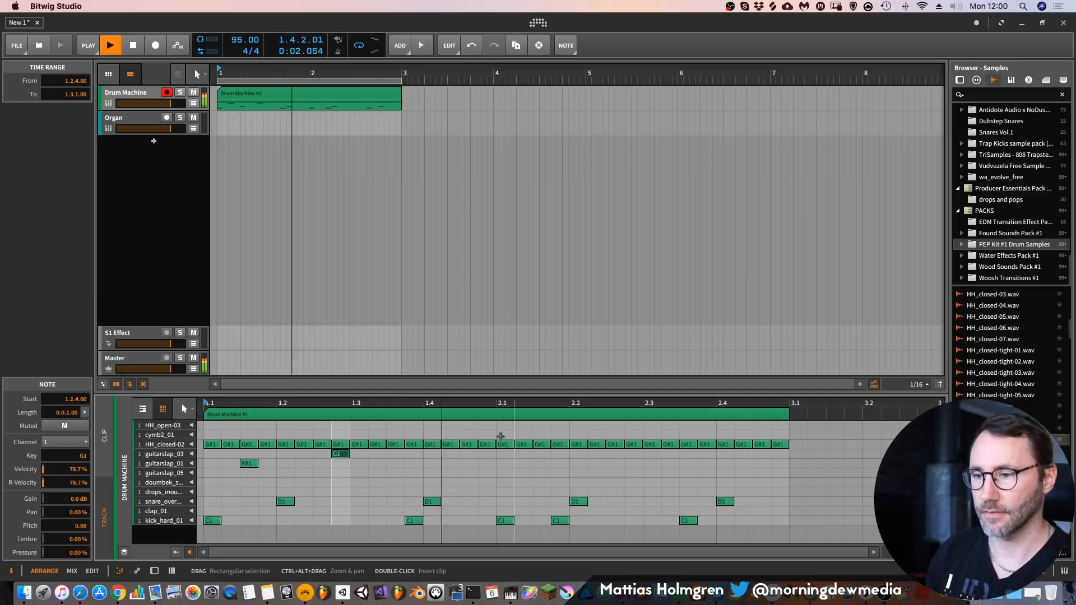
key("space")
Move the closed hi-hat note at 1.4.3 to the HH_open-03 lane and play the pattern
left_click_drag(474, 445, 471, 431)
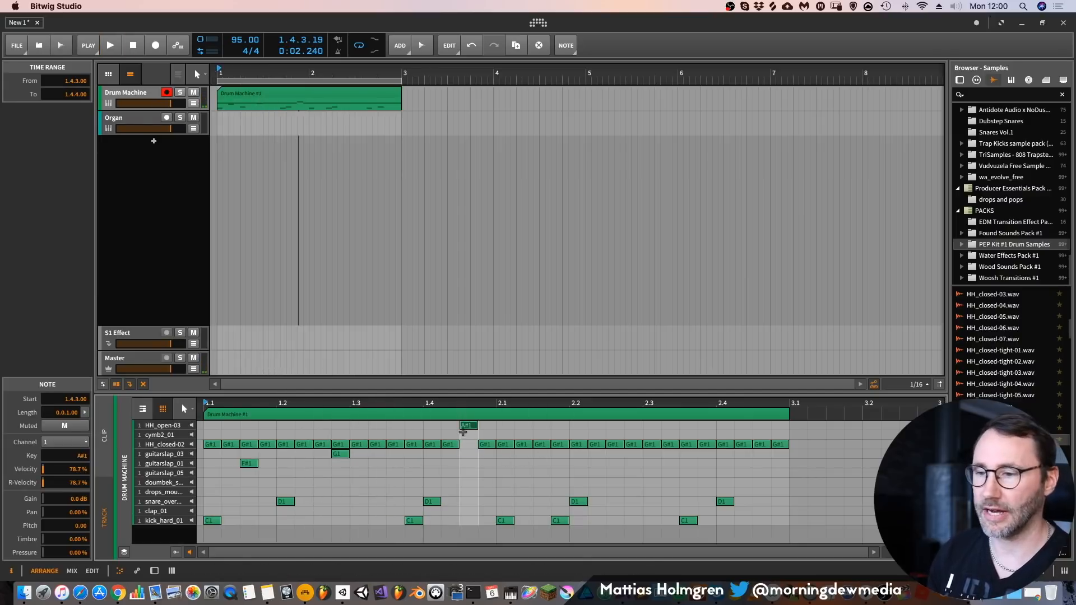
key("space")
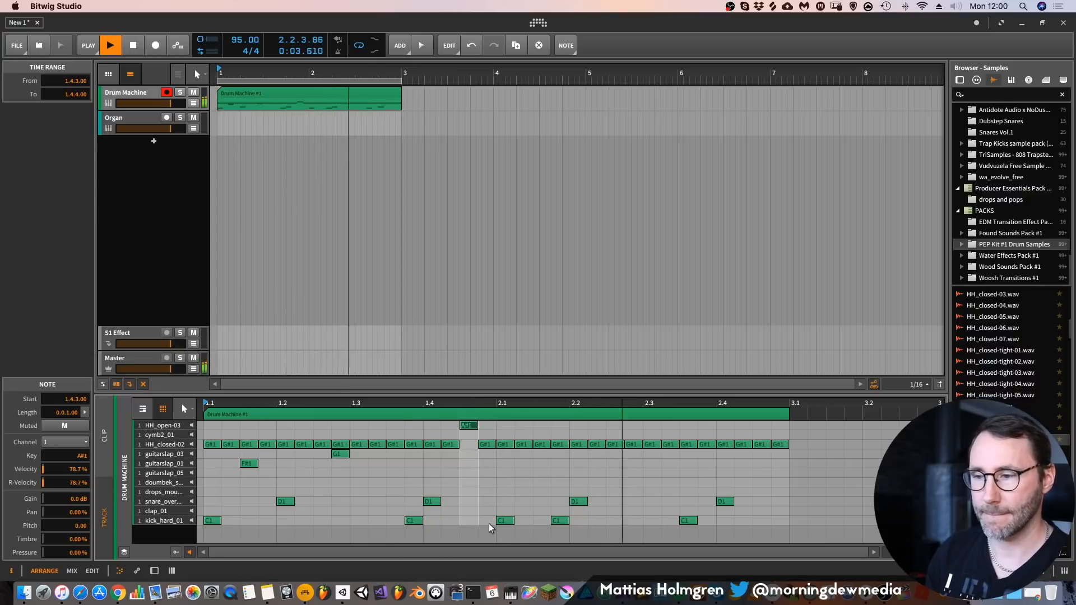
key("space")
Place a clap_01 note at 2.4 under the snare and a doumbek note at 2.4.2, and start playback
double_click(760, 512)
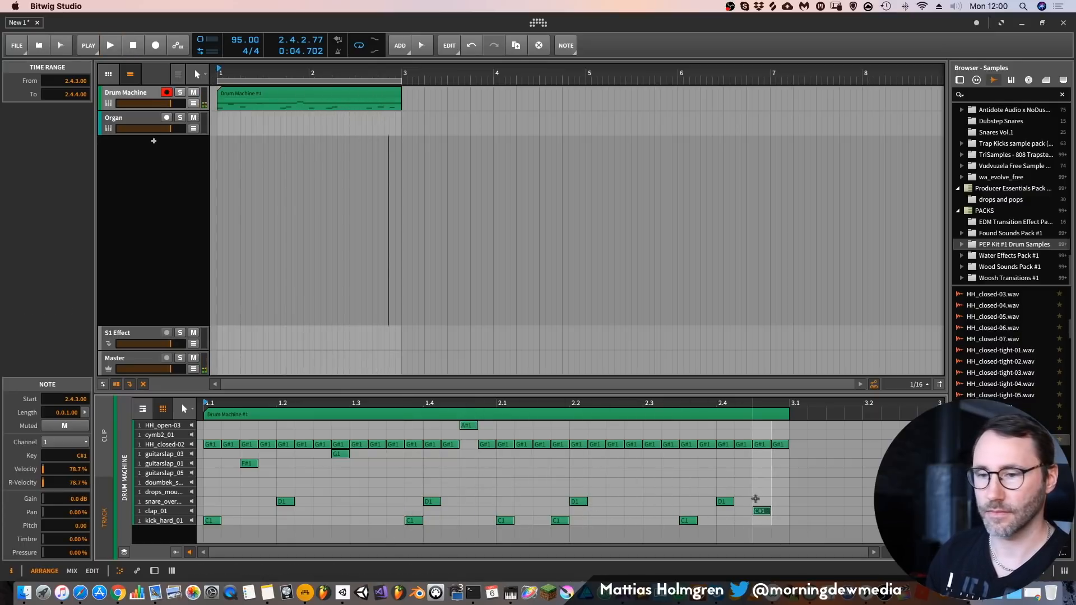
left_click_drag(724, 514, 724, 511)
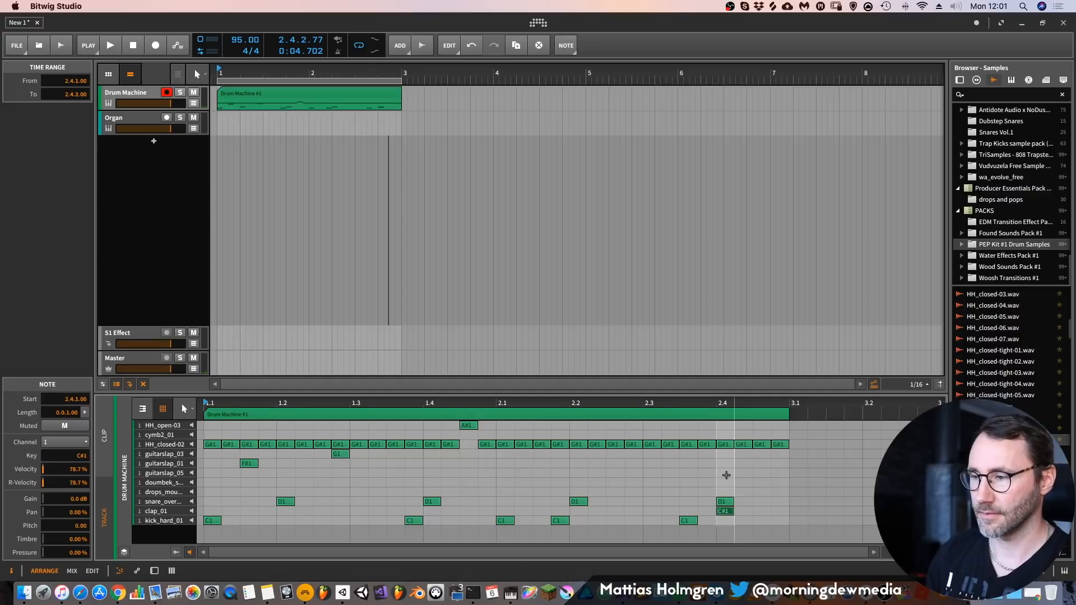
double_click(743, 483)
key("space")
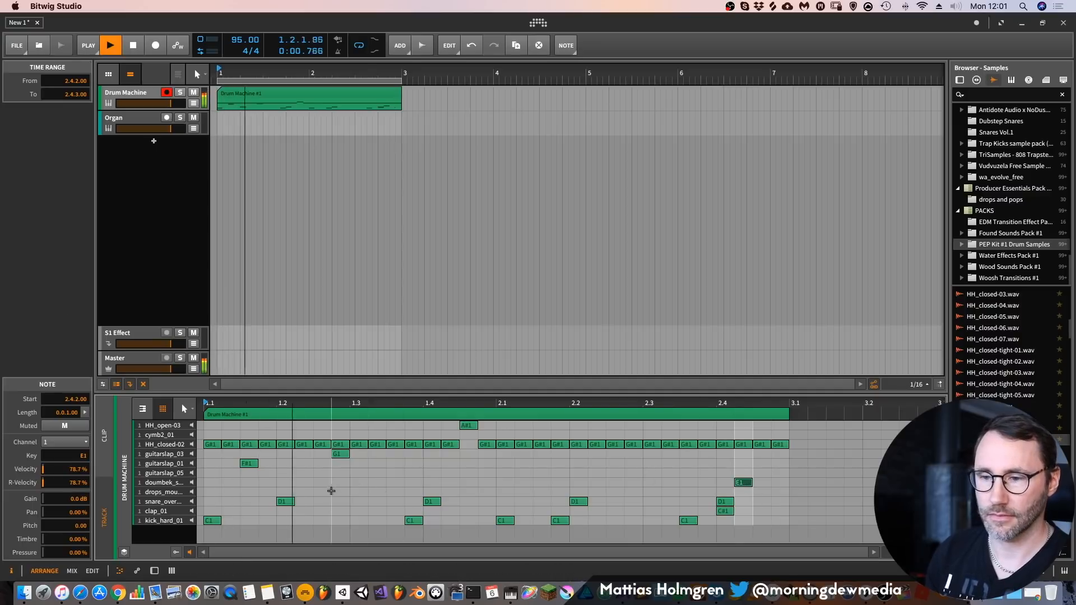
Add doumbek notes at 1.2.2 and 1.3.2, replaying the pattern from the start
double_click(304, 482)
key("space")
key("space")
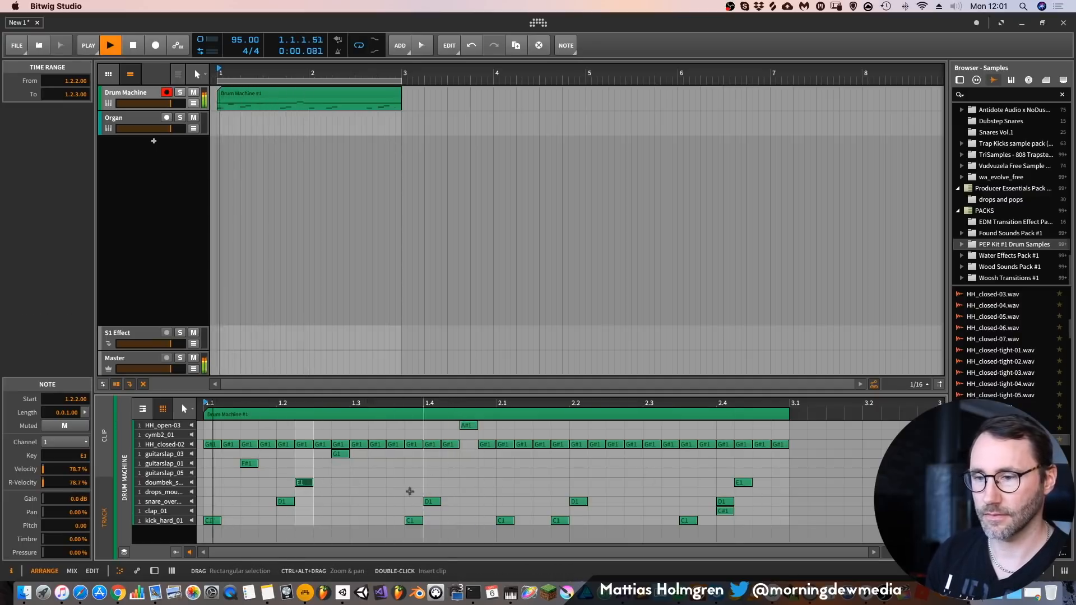
double_click(377, 482)
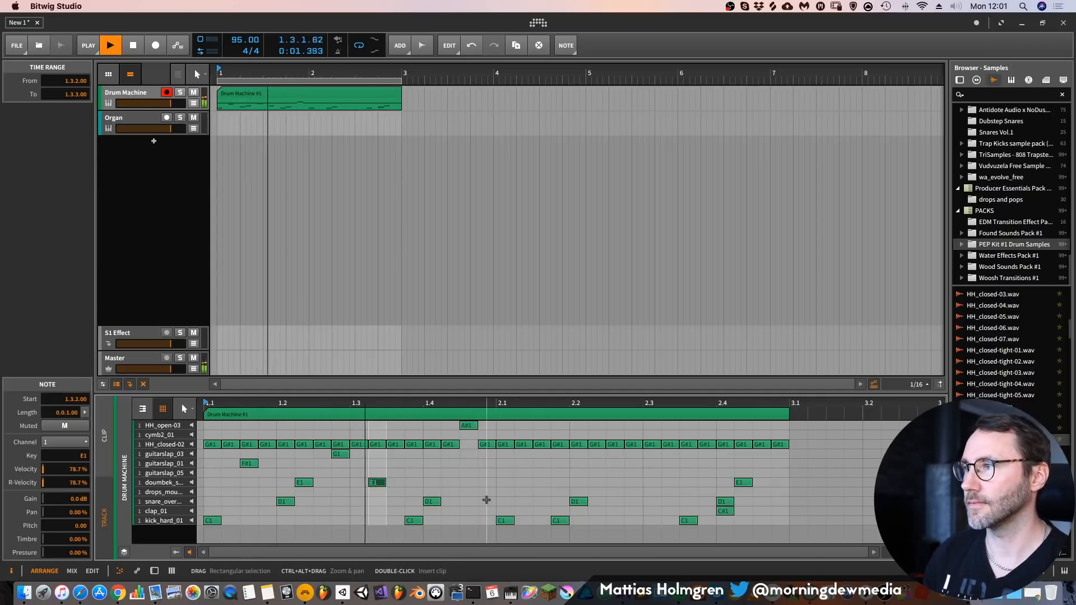
Add a doumbek note at 2.1.2, remove the drops note on the same position, and listen to the pattern
double_click(520, 494)
key("space")
left_click_drag(522, 494, 523, 487)
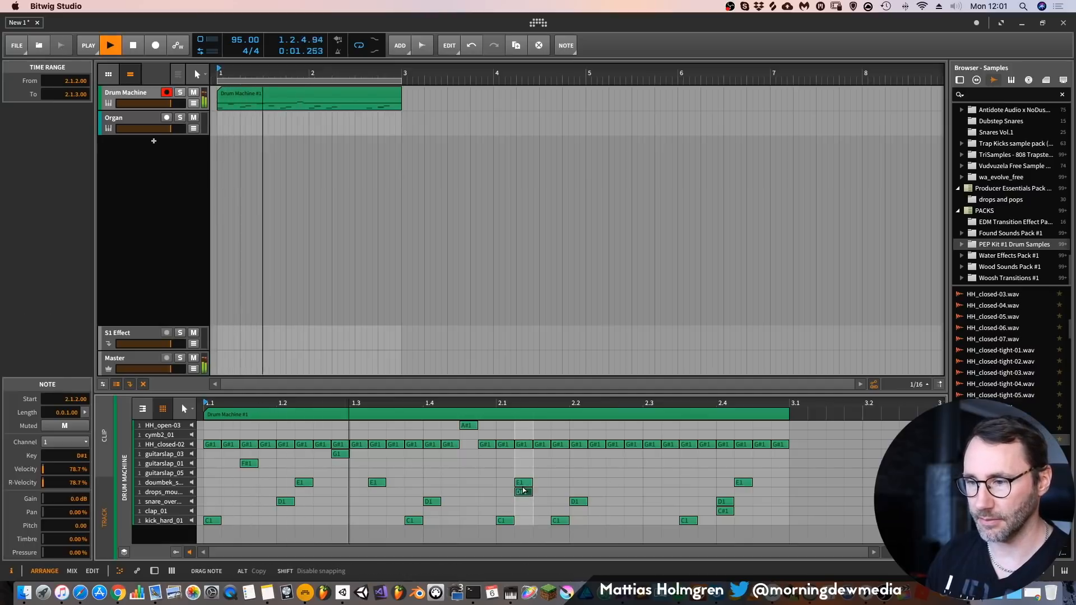
double_click(523, 491)
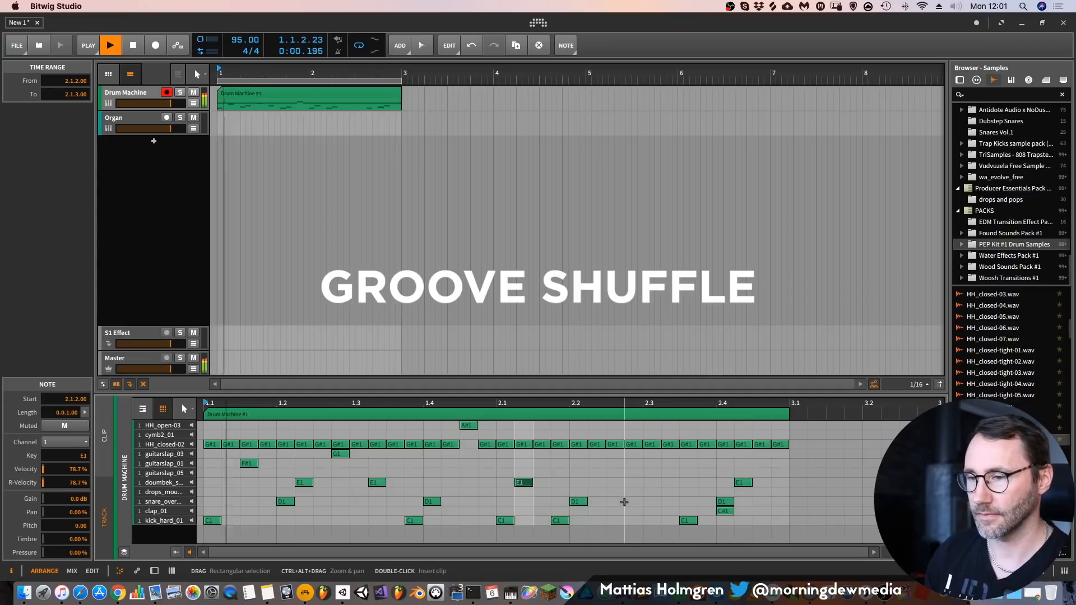
key("space")
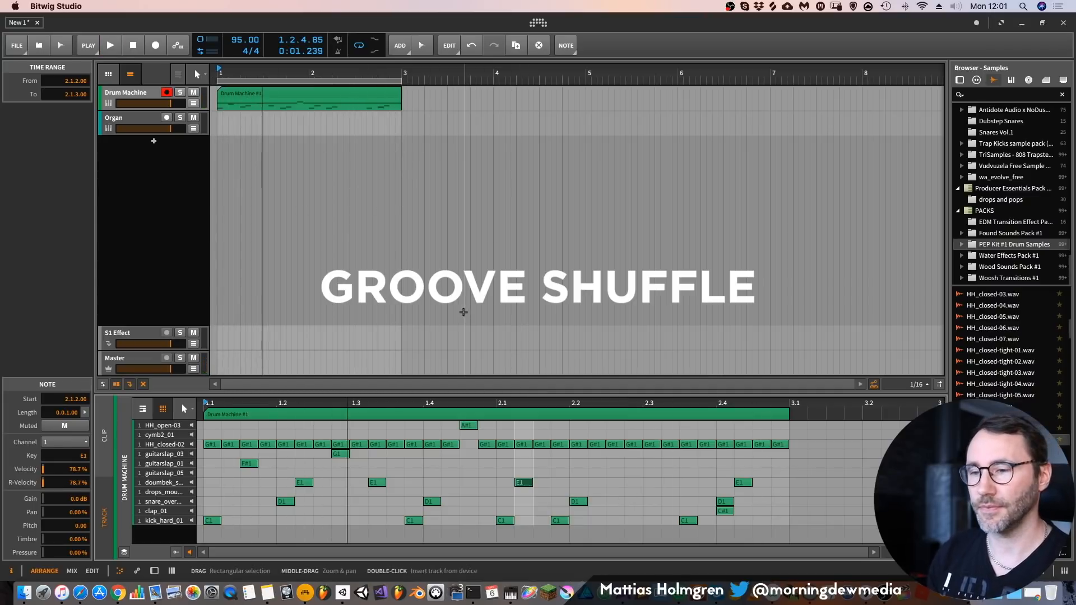
Select the Drum Machine clip, toggle its Shuffle off and back on, and play the pattern to compare the groove
key("space")
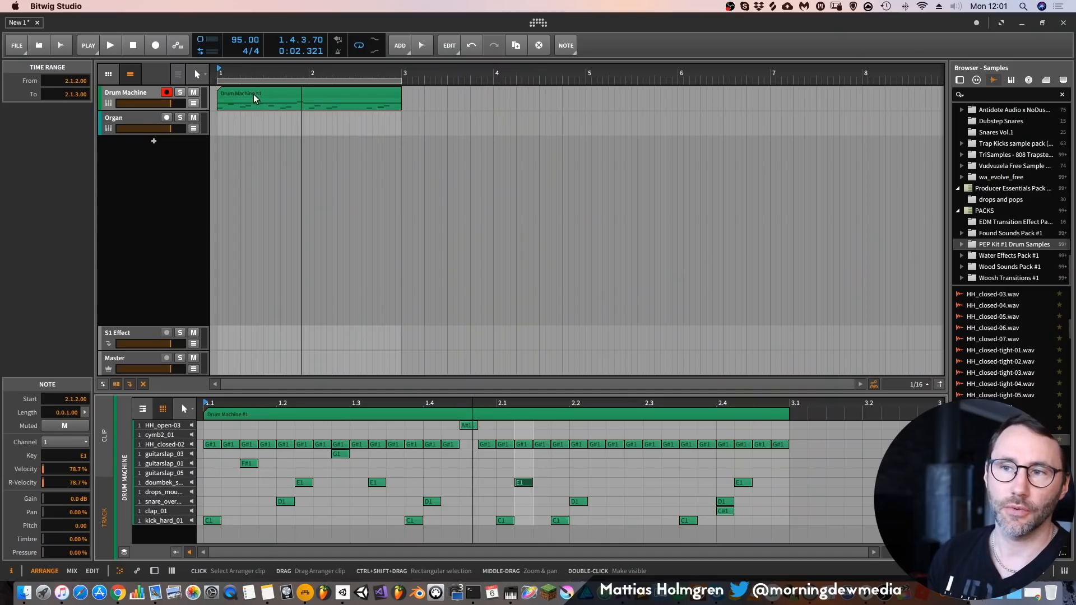
left_click(254, 96)
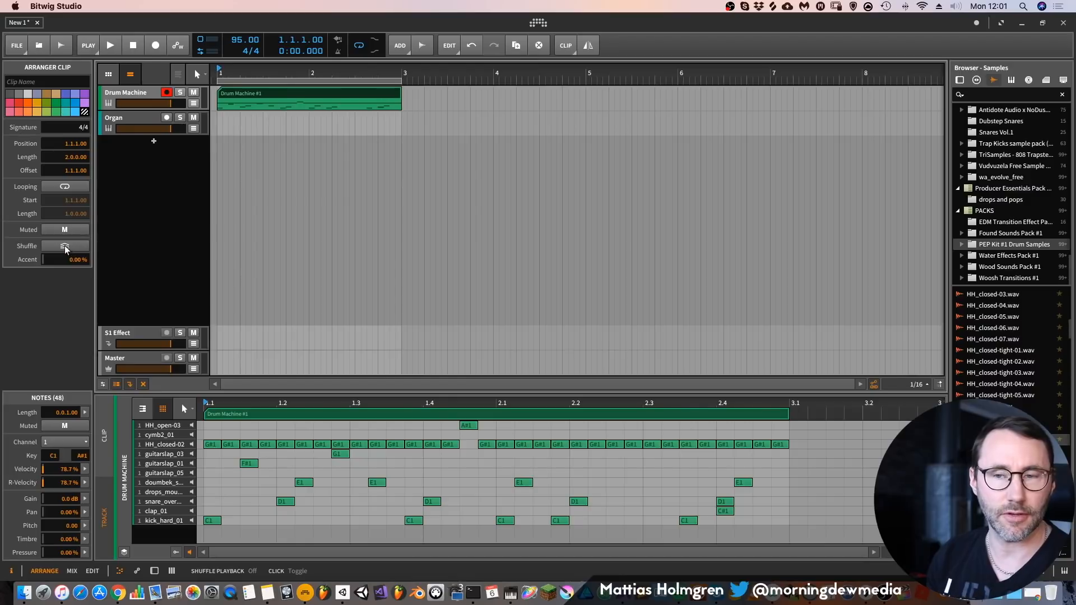
key("space")
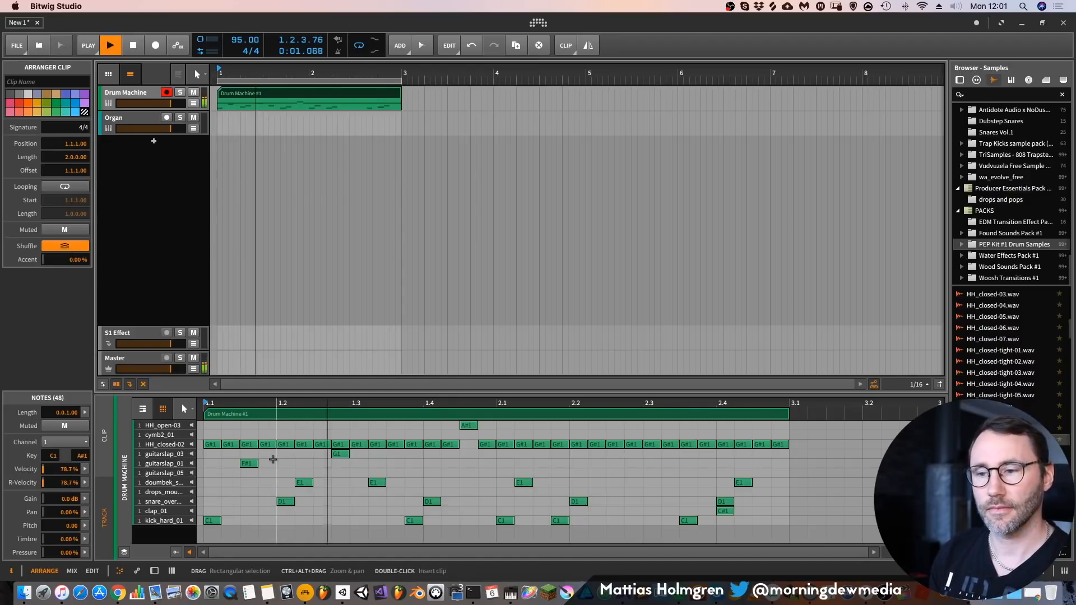
key("space")
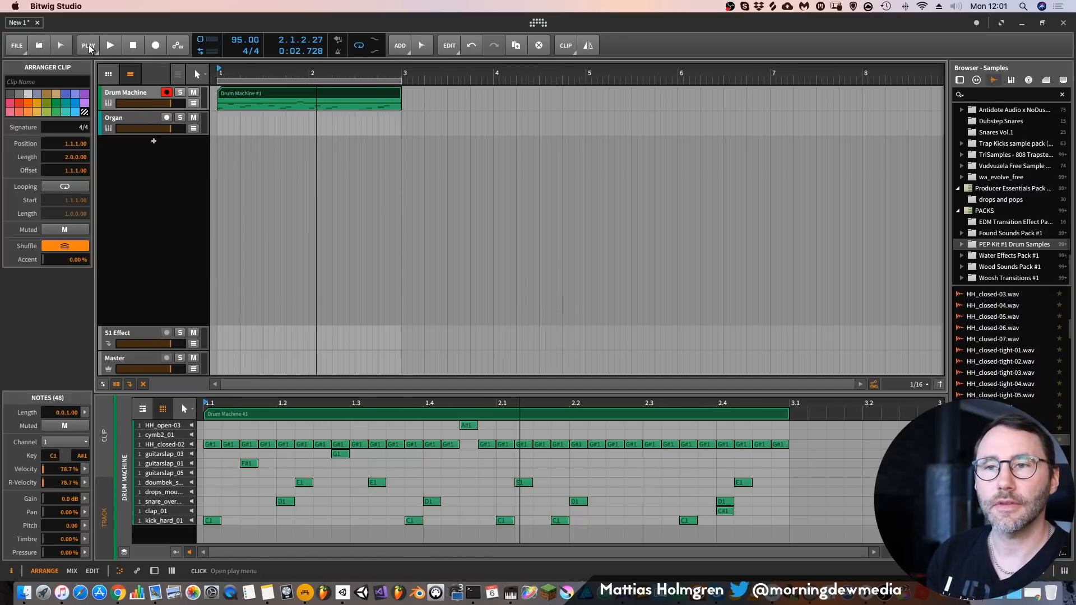
Enable the global groove in the playback settings and play the pattern from the start
left_click(89, 48)
left_click(90, 50)
left_click(90, 49)
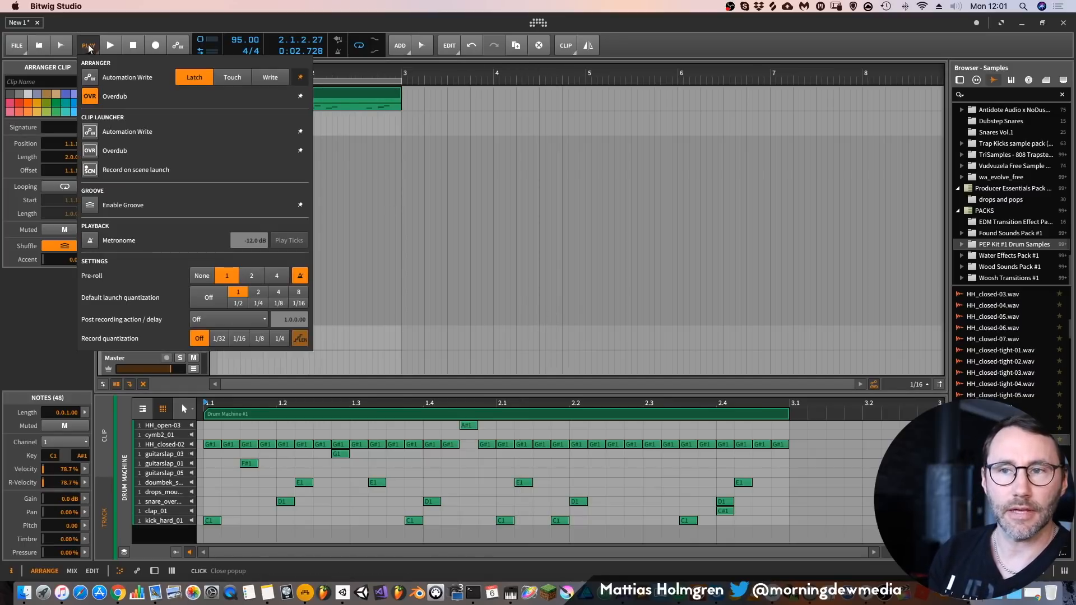
left_click(89, 206)
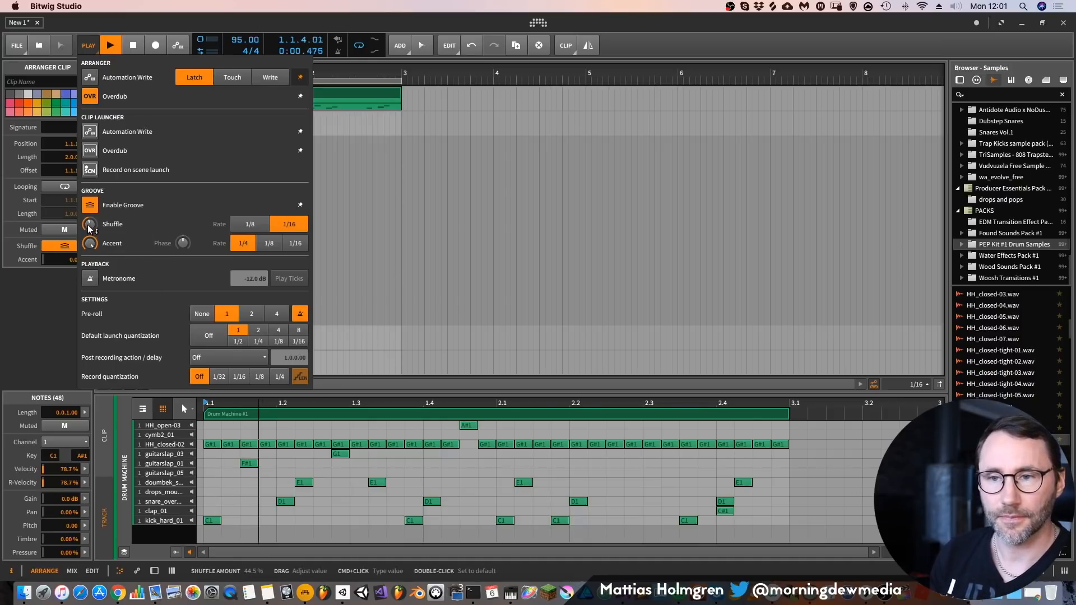
Adjust the global groove's Shuffle amount by ear while the drum pattern plays, and close the playback settings
left_click_drag(90, 227, 87, 214)
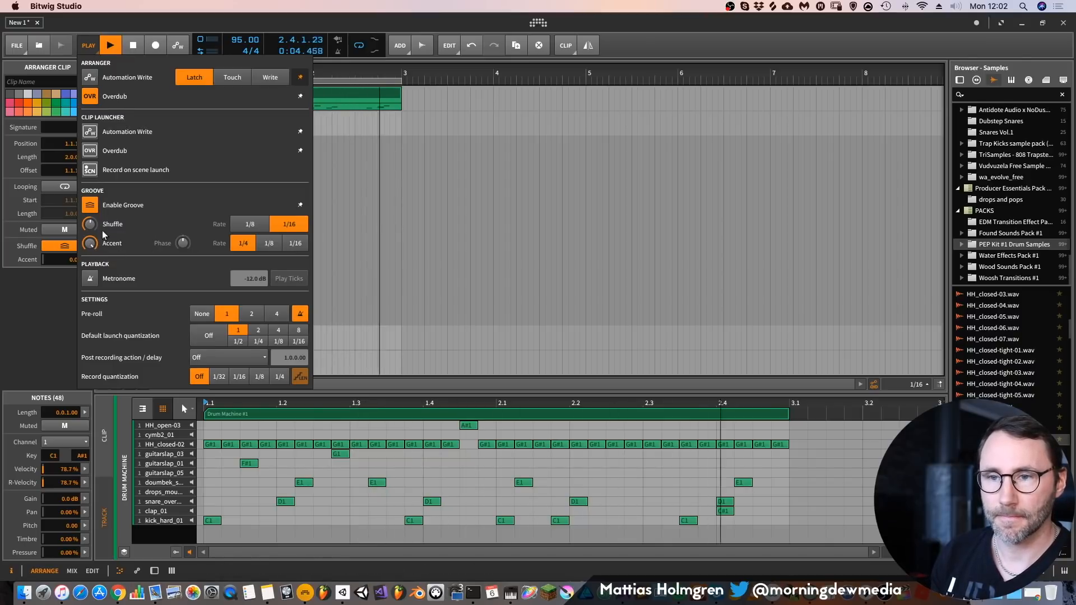
left_click_drag(90, 226, 89, 221)
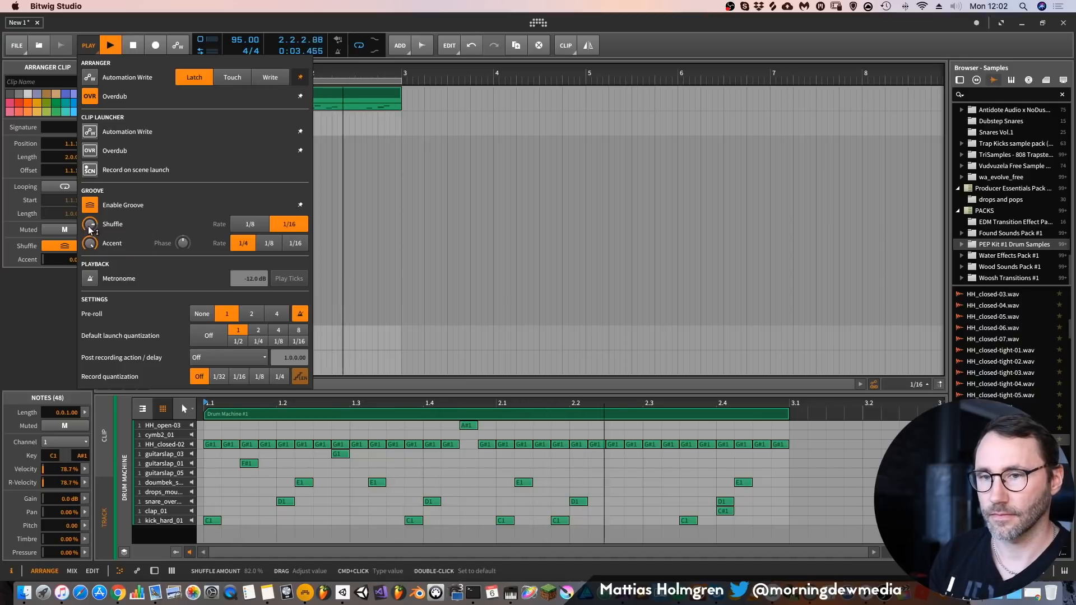
left_click_drag(91, 225, 91, 231)
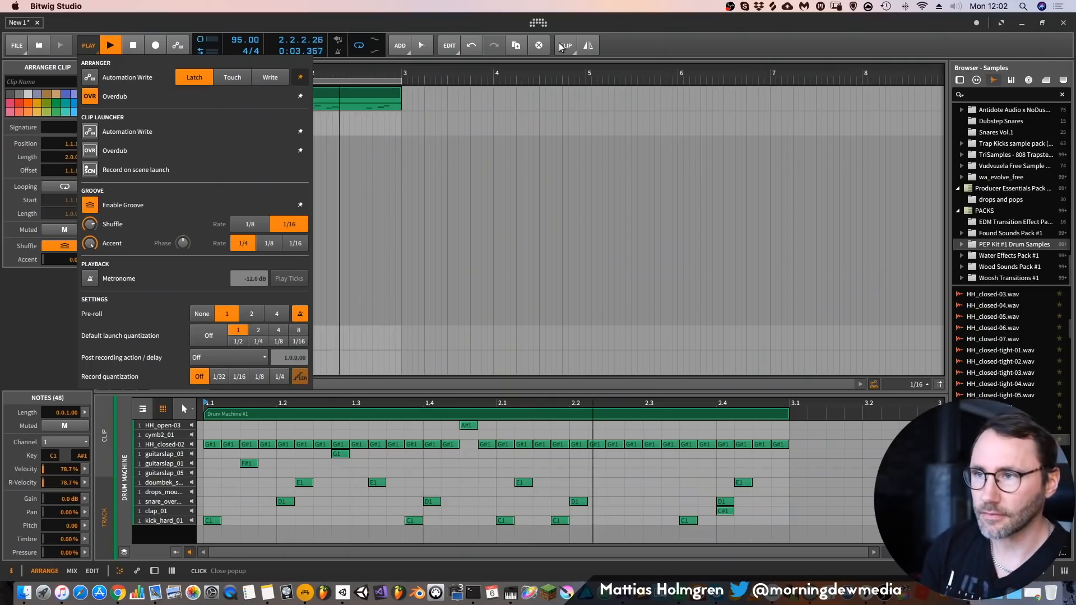
left_click(760, 45)
scroll(225, 453, "right", 3)
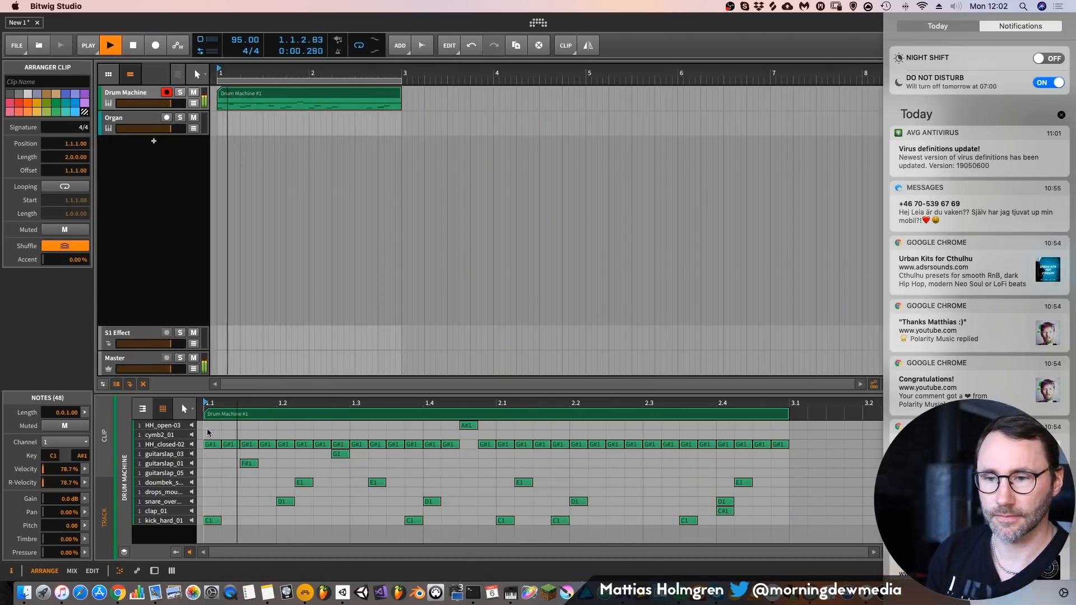
Add a cymb2_01 note at 1.1.1 and lengthen the amplitude release in the cymbal pad's Sampler
left_click(207, 428)
double_click(212, 434)
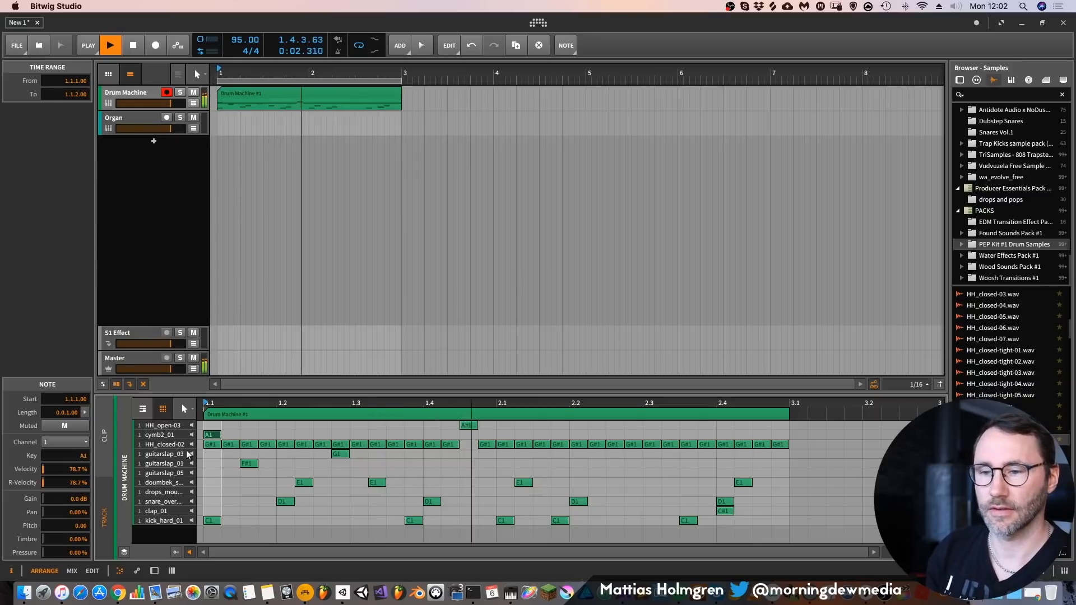
key("F7")
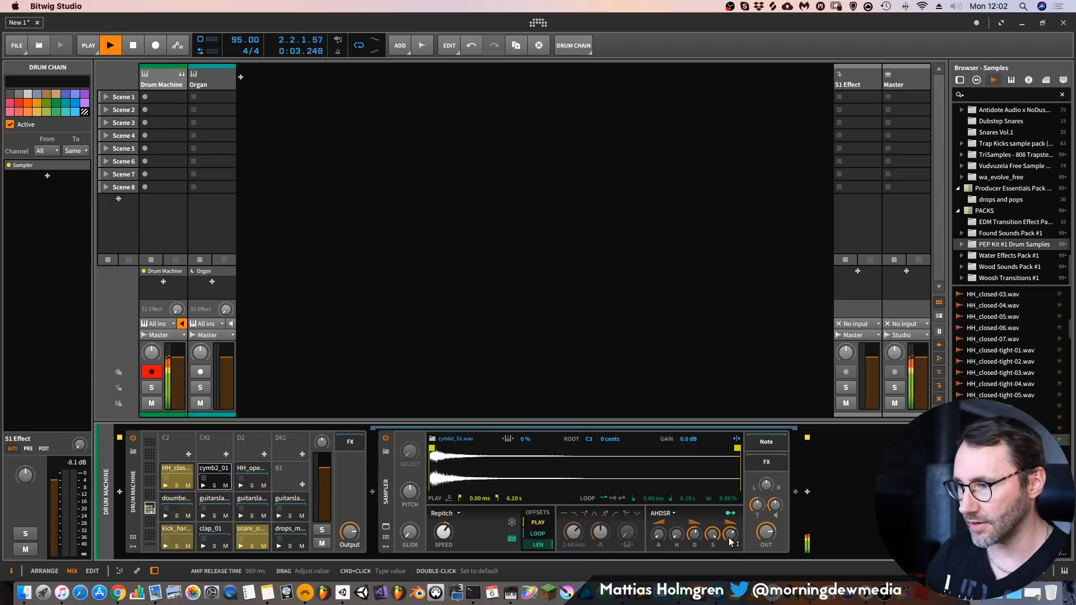
left_click_drag(731, 541, 712, 532)
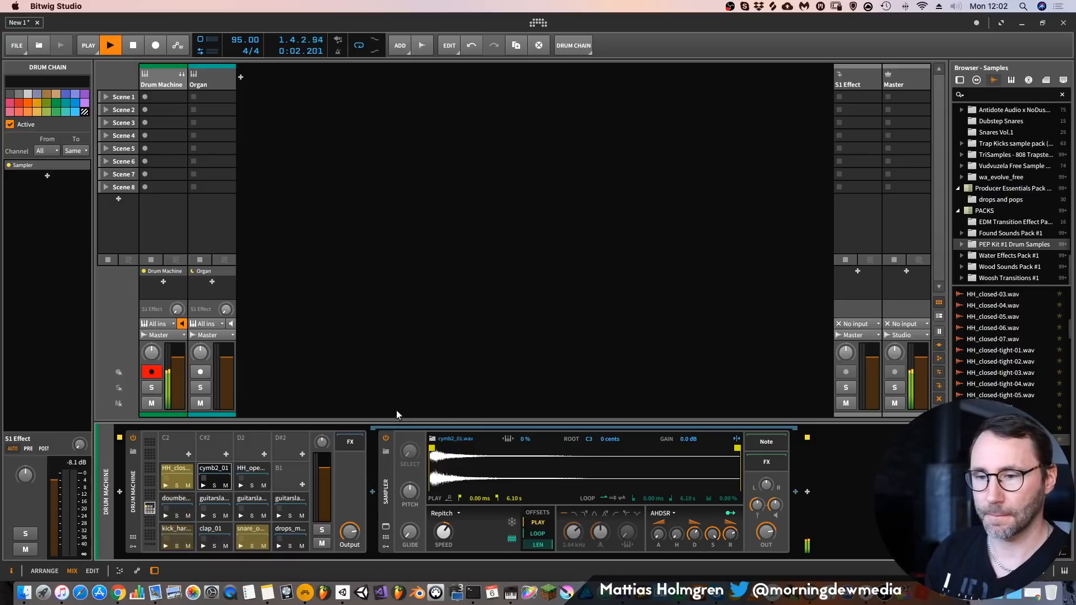
key("Tab")
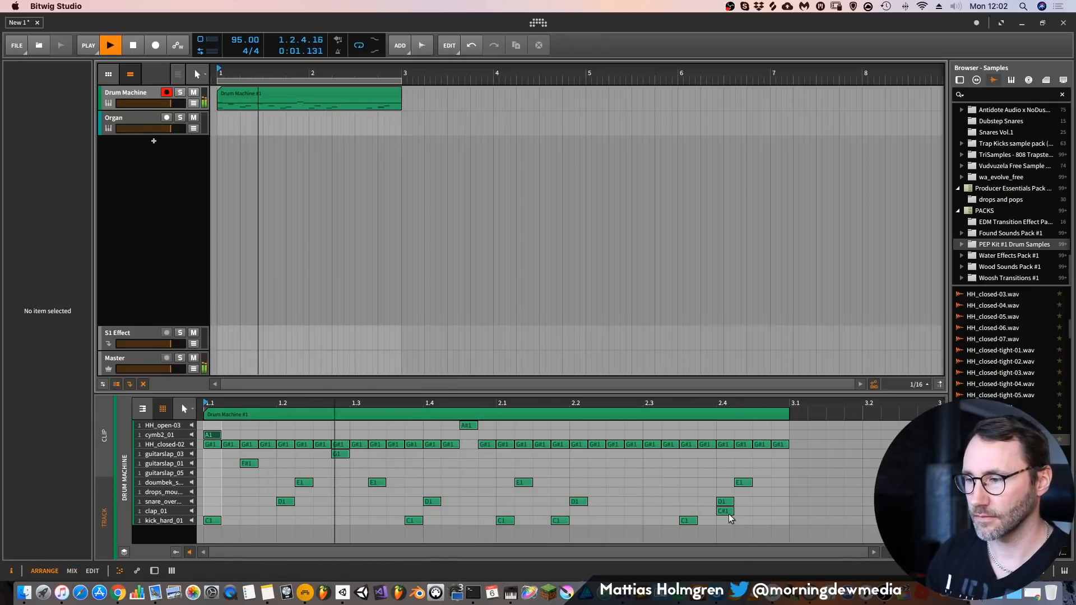
Remove the clap_01 note at 2.4 after trying one at 2.3, and add a kick_hard_01 note at 2.2.4
double_click(653, 511)
left_click_drag(653, 511, 653, 511)
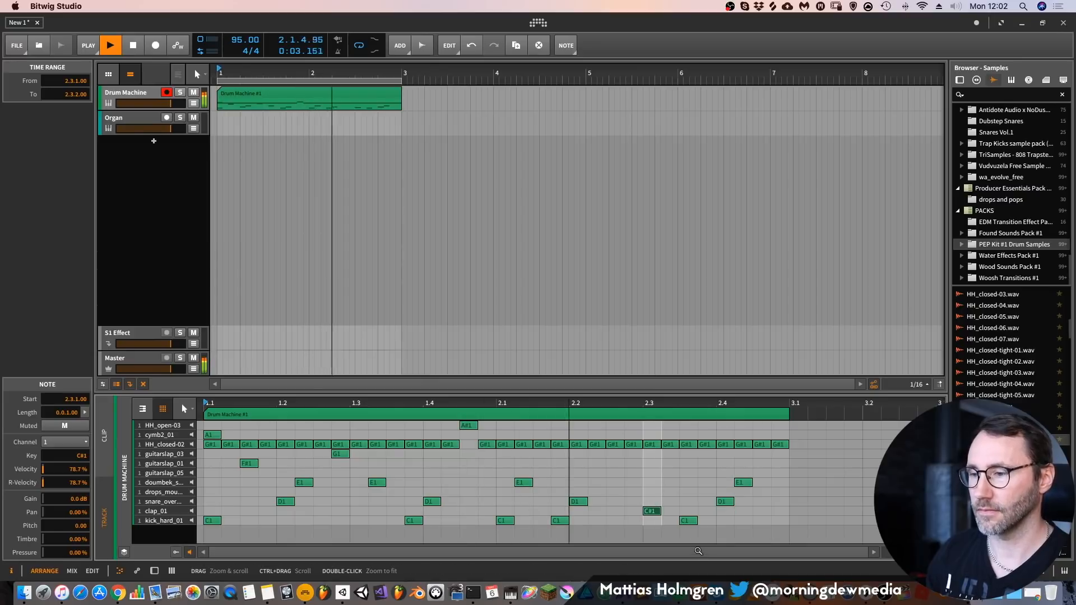
double_click(649, 511)
double_click(625, 518)
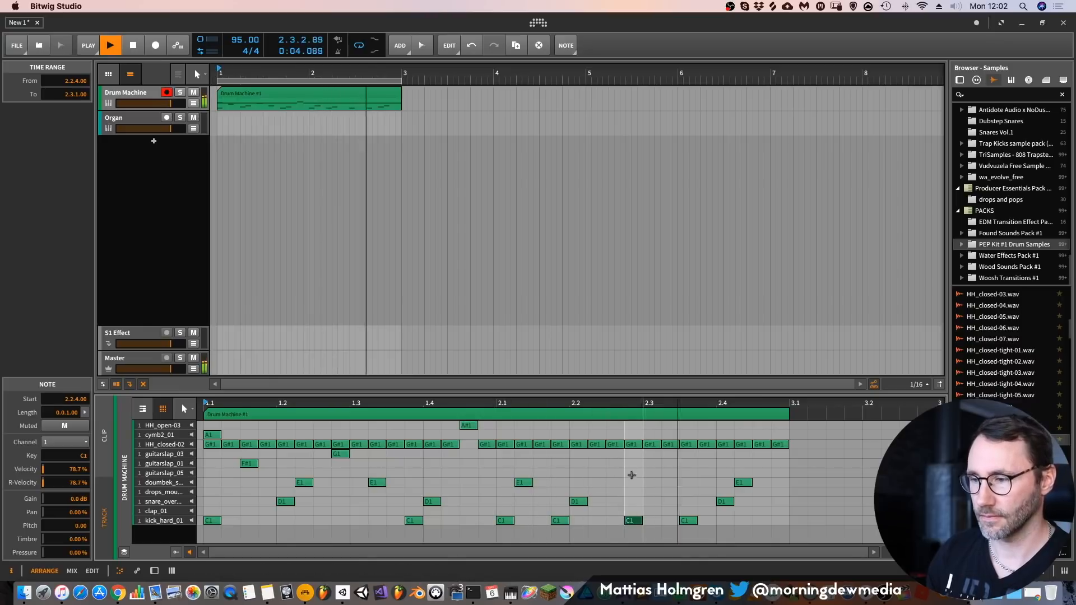
Add a guitarslap_05 note at 2.3.1 and two back-to-back half-length ones starting at 2.2.3
double_click(651, 473)
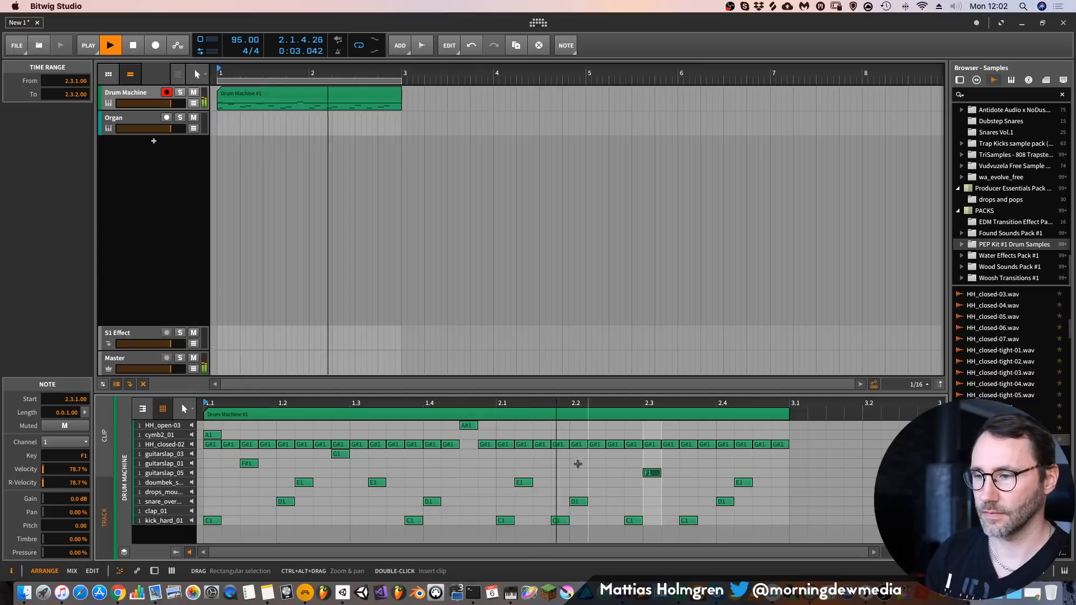
double_click(615, 473)
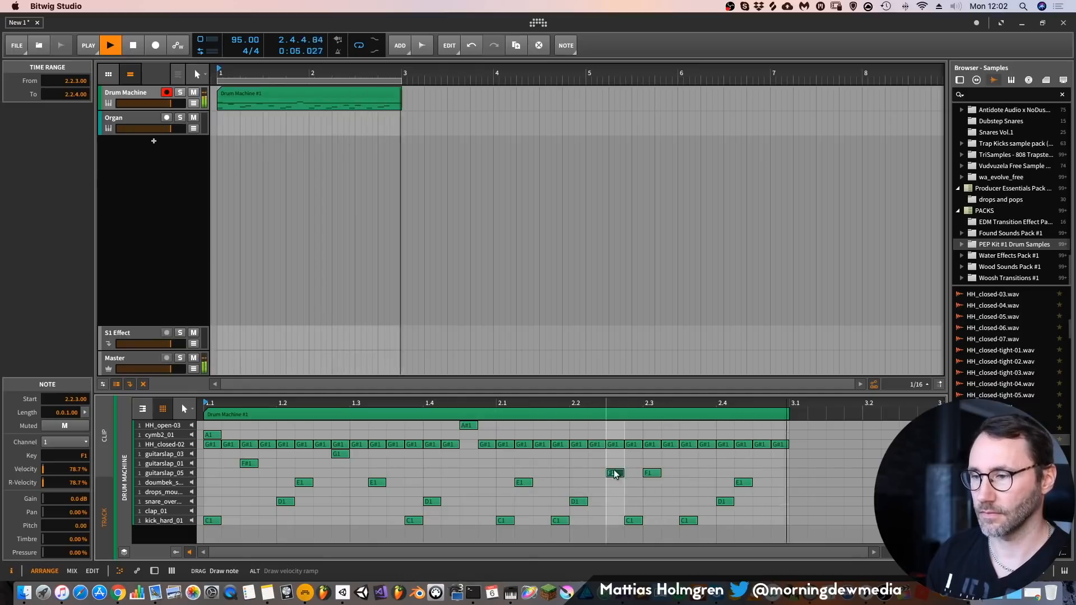
left_click_drag(622, 471, 609, 473)
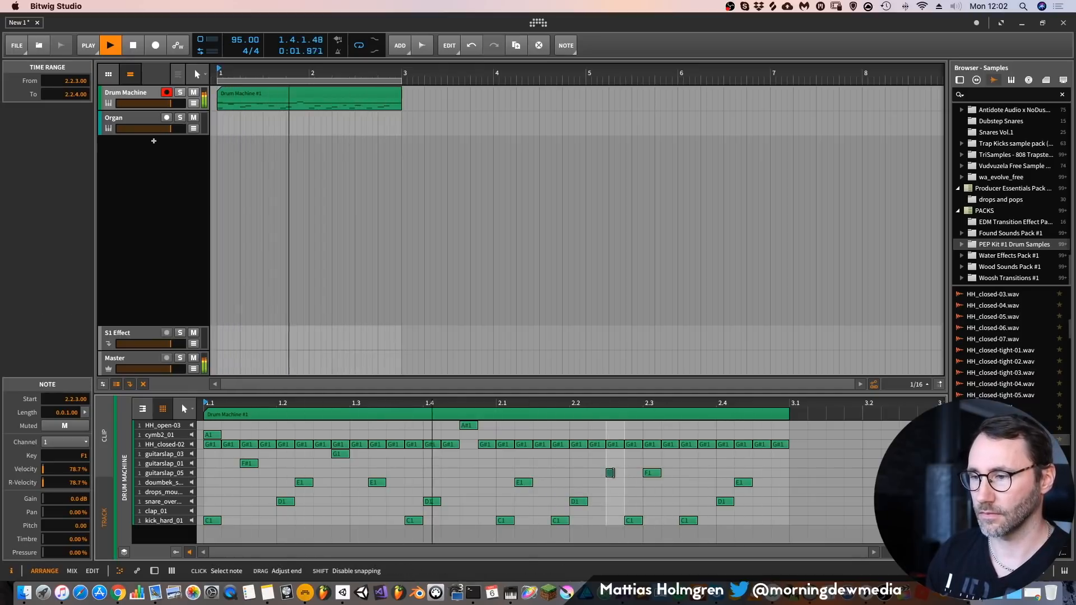
double_click(628, 473)
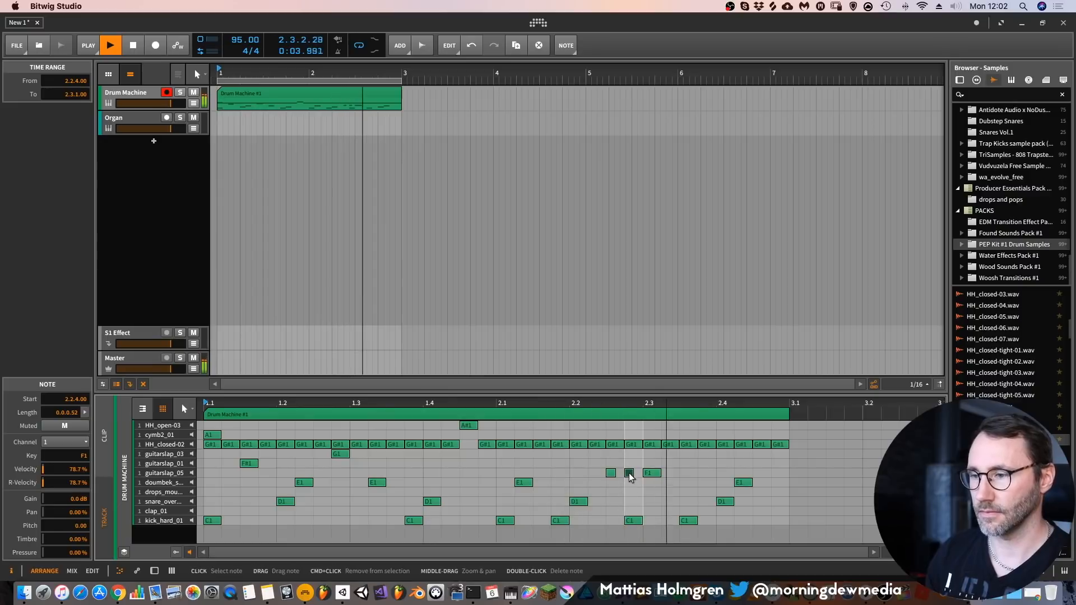
left_click_drag(629, 473, 620, 475)
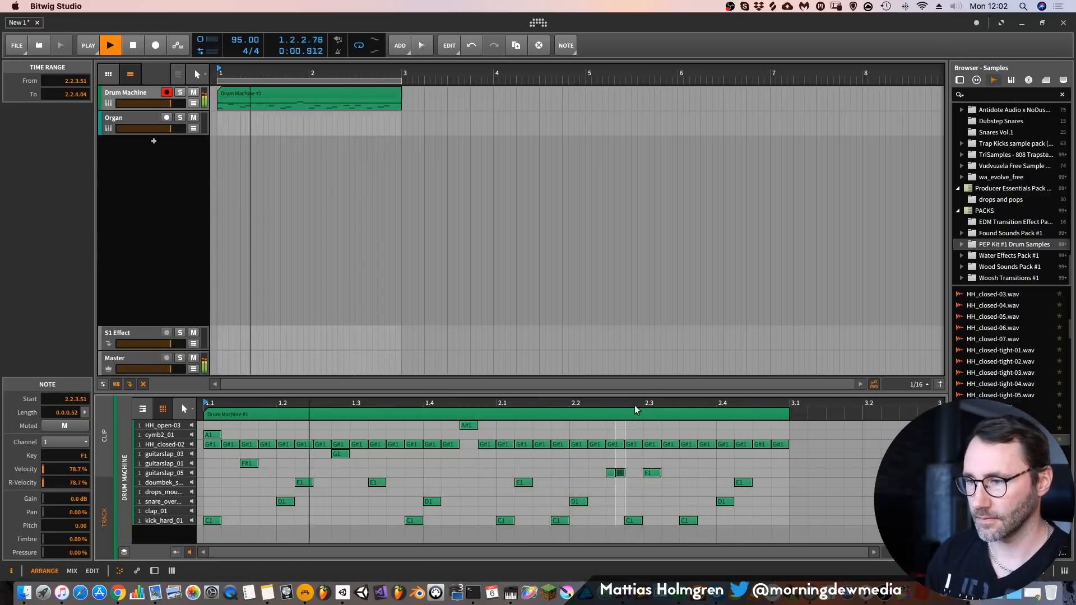
Stop playback, delete the closed hi-hat note at 2.1.4, and shorten the one at 2.1.3 to half a sixteenth
left_click_drag(630, 404, 704, 413)
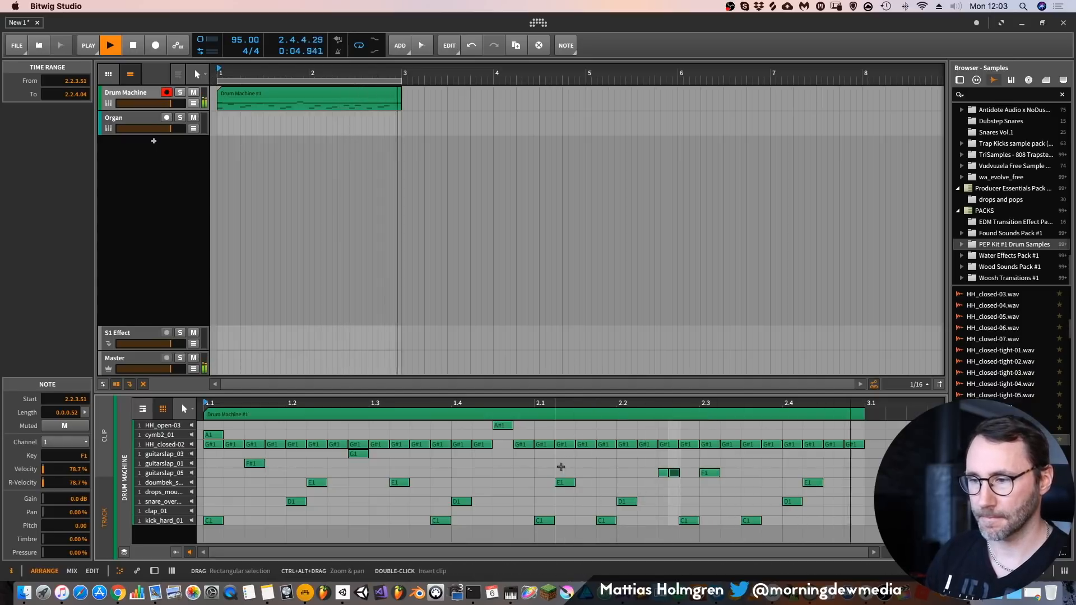
scroll(538, 506, "down", 1)
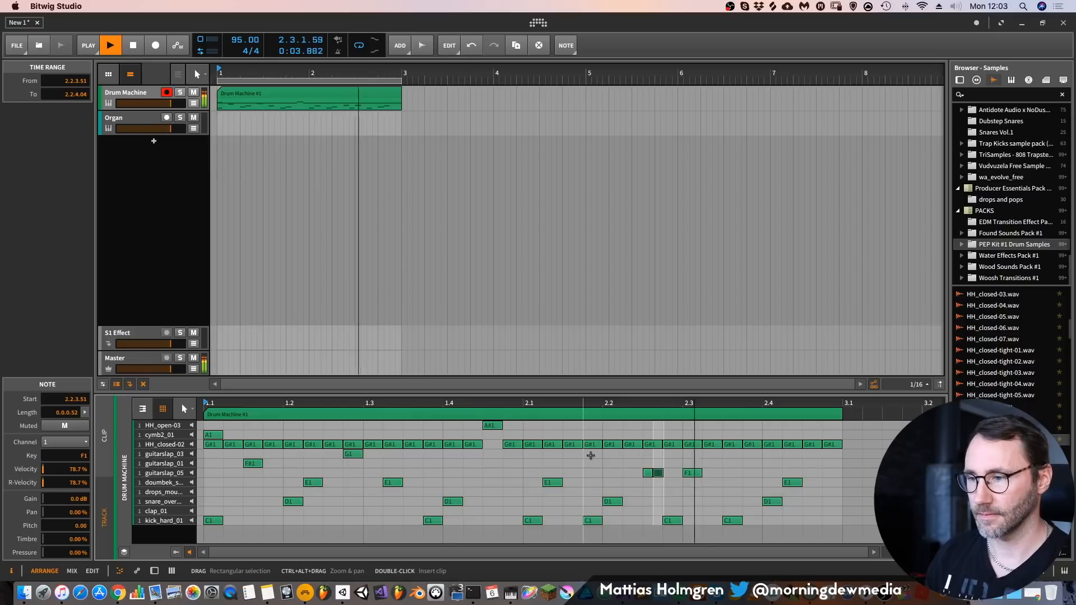
key("space")
double_click(590, 444)
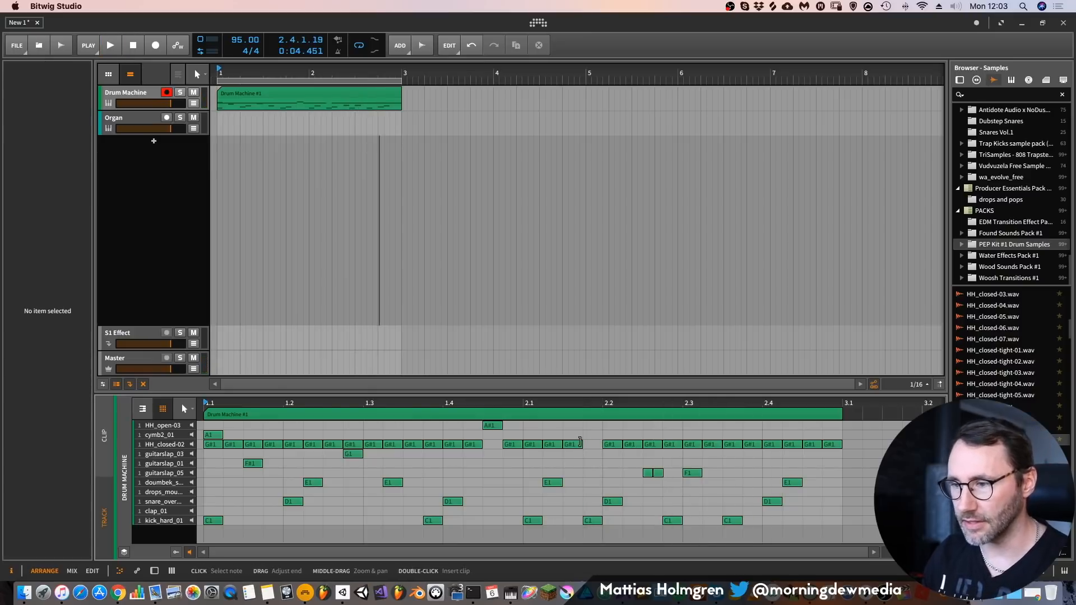
left_click(569, 443)
left_click_drag(598, 402, 574, 406)
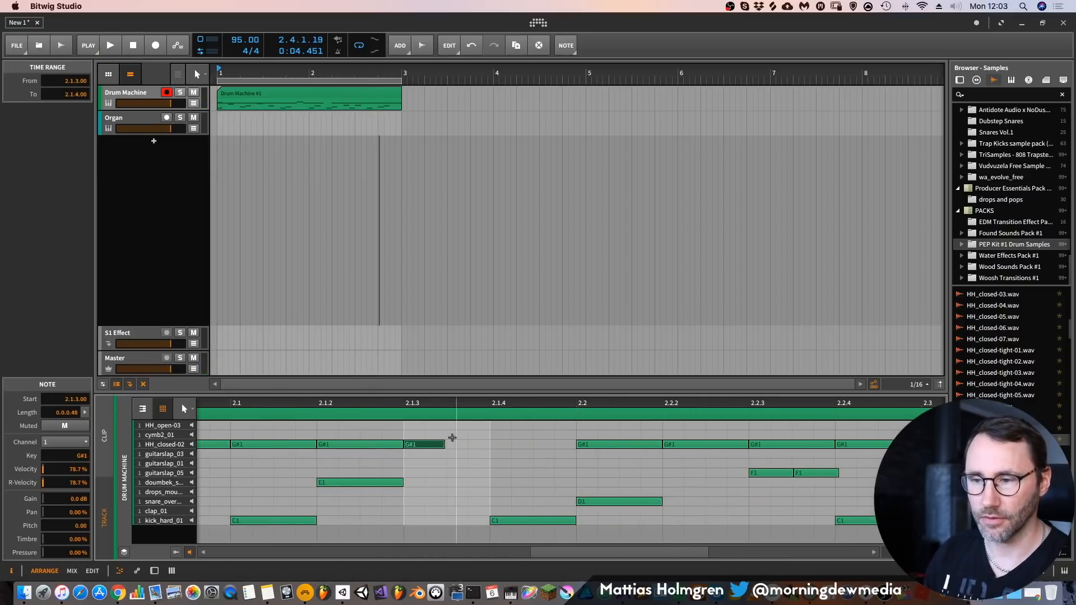
Duplicate the shortened closed hi-hat into a four-note roll from 2.1.3 to 2.2, and shorten all four notes to 0.0.0.33 during playback
key("super+d")
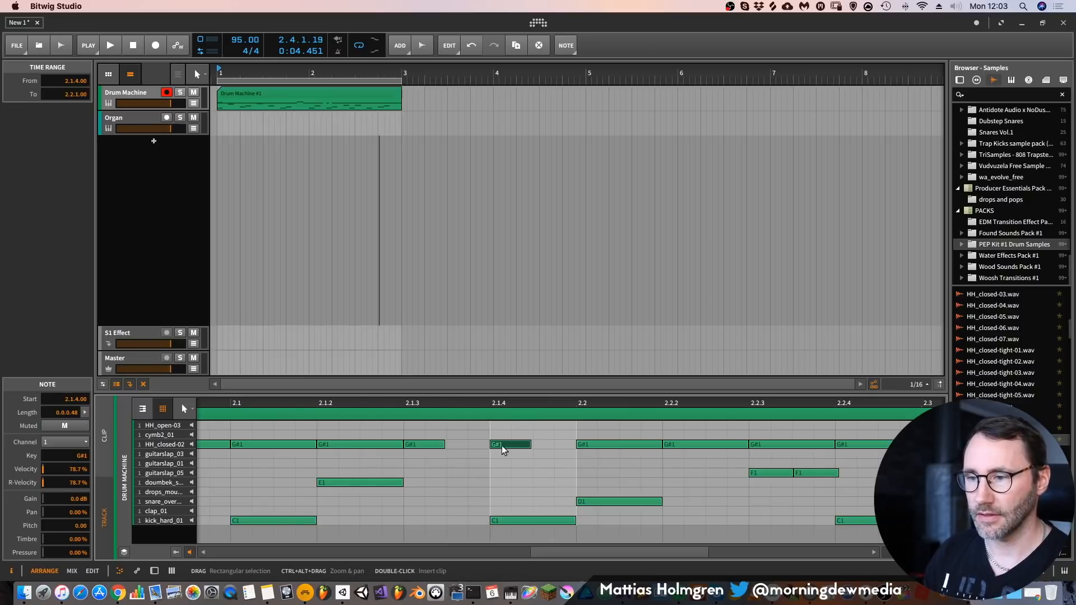
left_click_drag(453, 449, 557, 447)
key("super+z")
left_click(443, 458)
key("space")
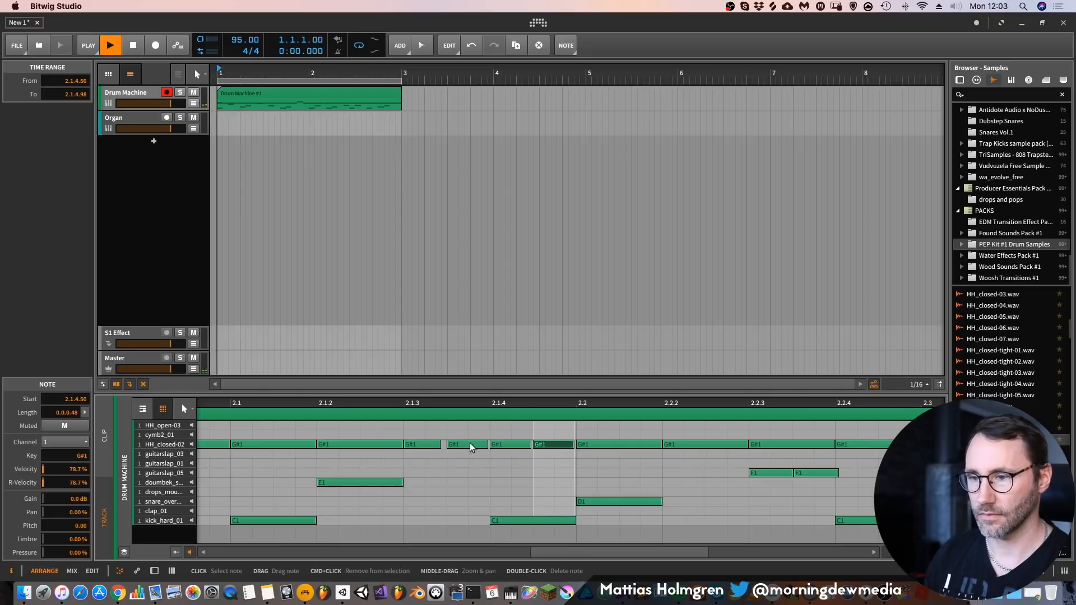
left_click_drag(417, 404, 454, 432)
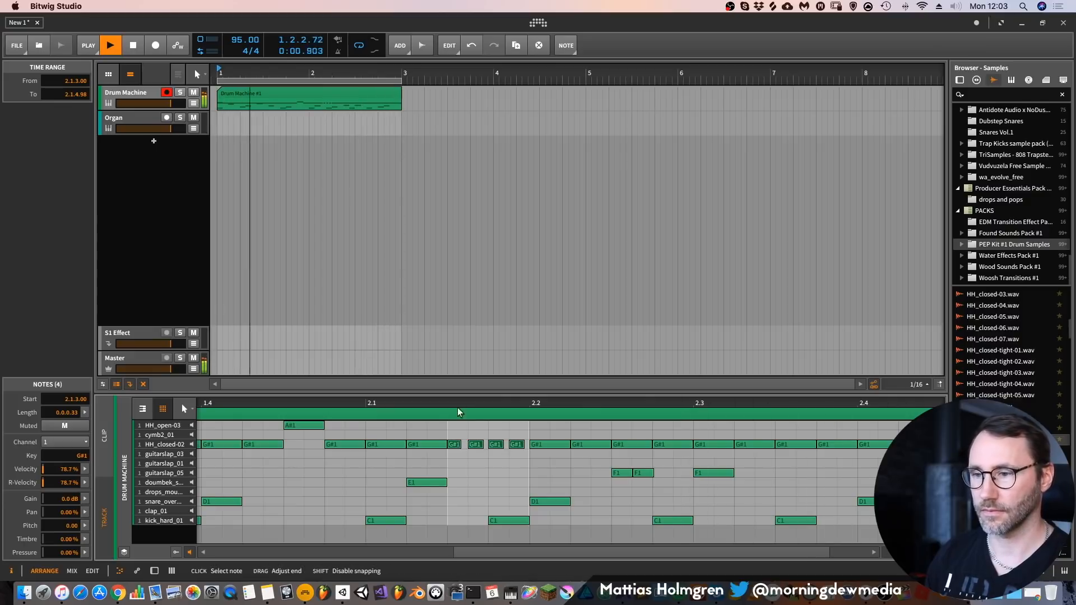
mouse_move(458, 403)
left_mouse_down()
mouse_move(459, 413)
mouse_move(463, 384)
mouse_move(470, 421)
mouse_move(451, 432)
mouse_move(465, 419)
mouse_move(455, 412)
left_mouse_up()
Duplicate the two-bar Drum Machine clip to bar 3 and extend the loop region to a length of four bars
left_click(387, 96)
key("super+d")
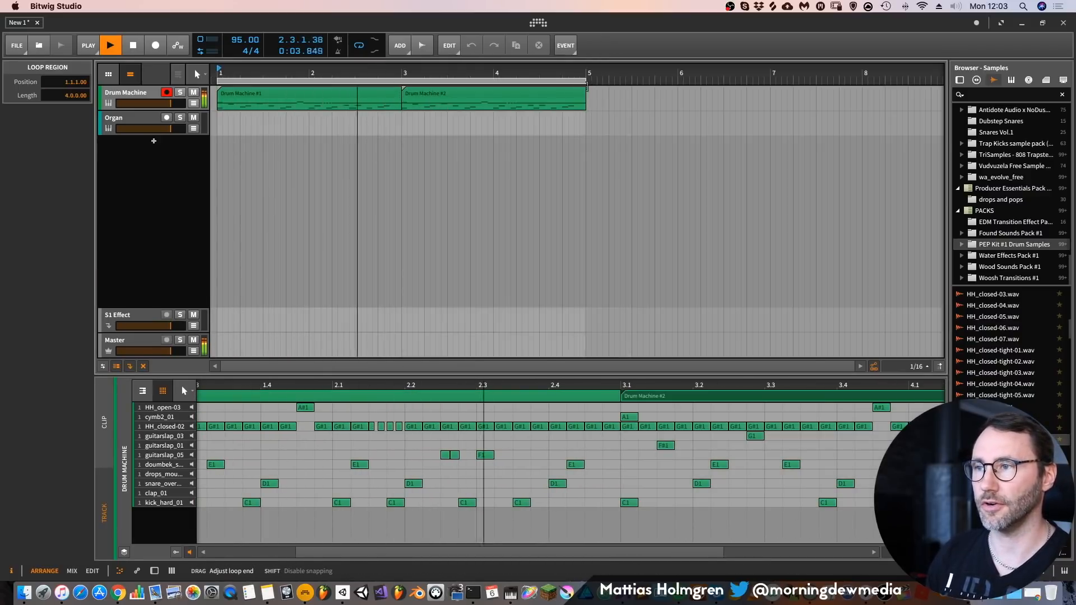
left_click(586, 90)
left_click_drag(591, 80, 586, 80)
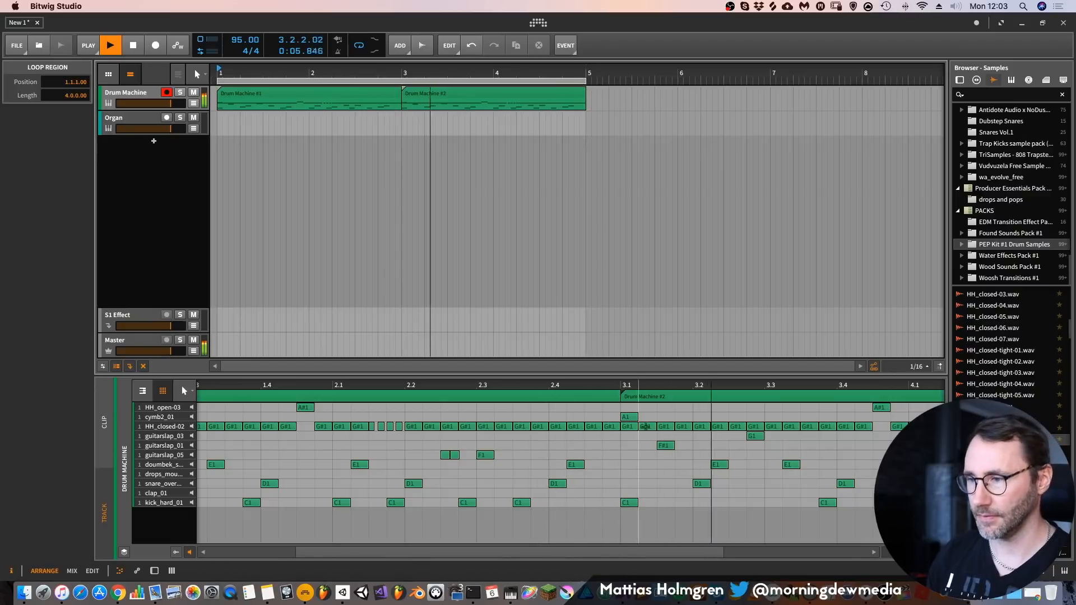
Delete the cymb2_01 note at 3.1 in the duplicated clip, and add a snare note at 4.3.2 and a drops note at 4.2.2
double_click(633, 416)
left_click_drag(629, 385, 629, 342)
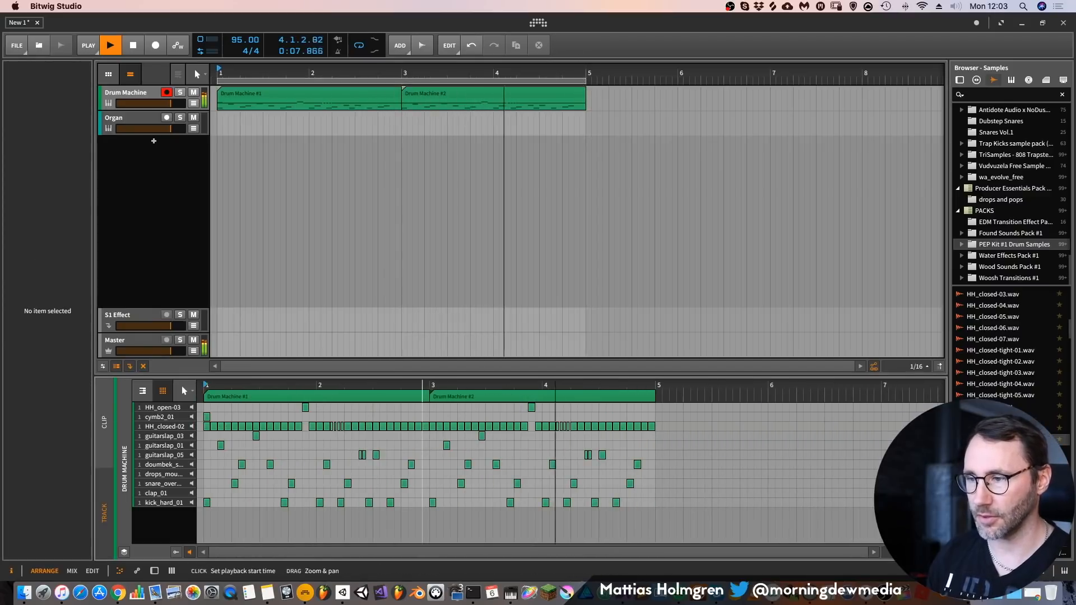
left_click_drag(629, 386, 527, 426)
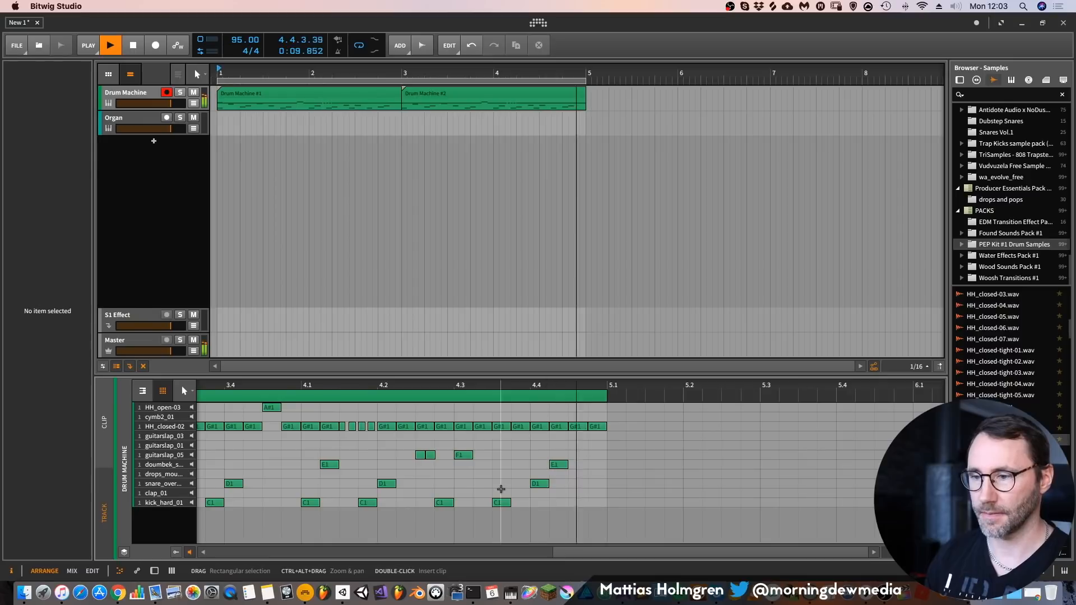
double_click(482, 484)
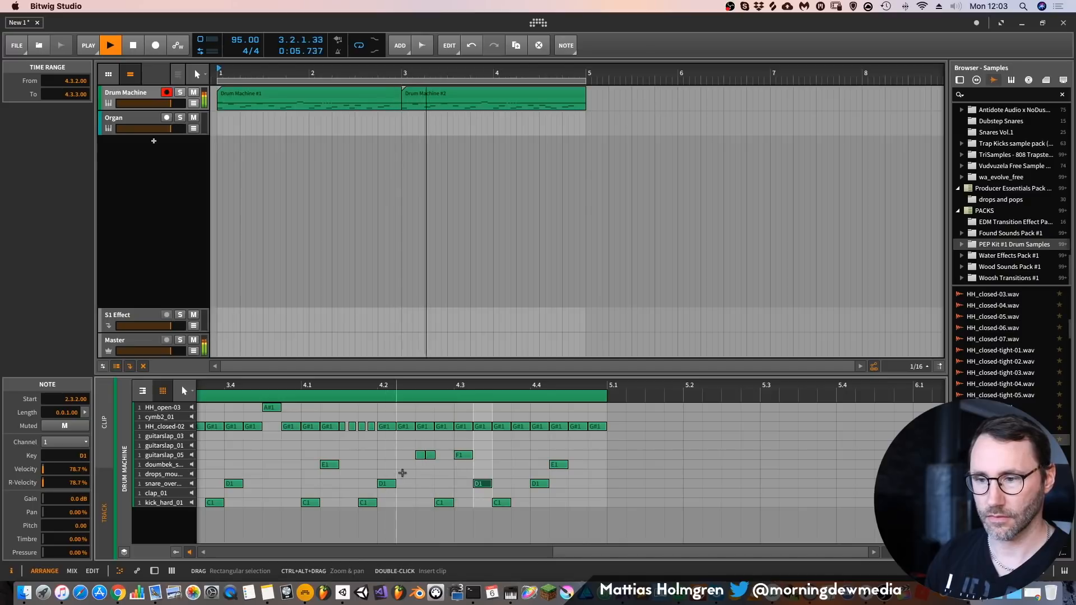
double_click(403, 475)
Set the drops_mouth sample's play start to 135 ms in its Sampler, and audition its pitch with key tracking set to 0%
key("alt+2")
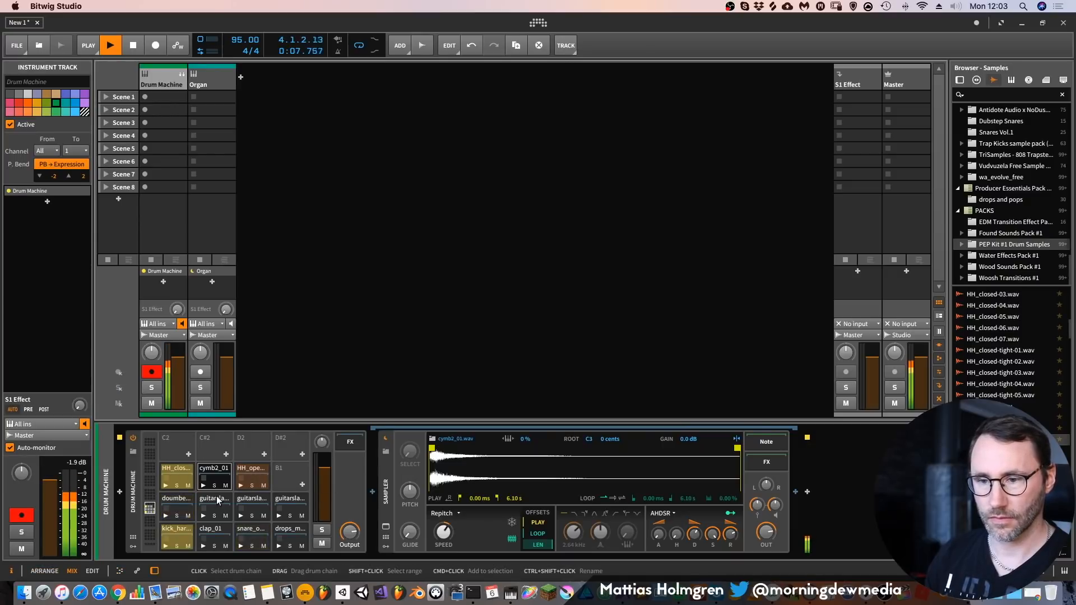
left_click(290, 528)
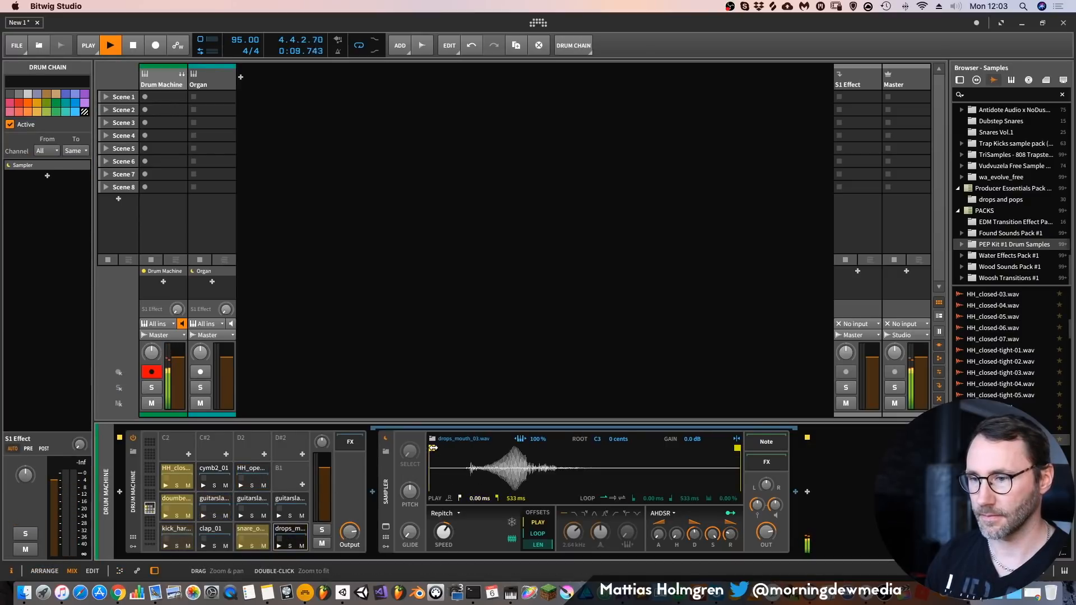
left_click_drag(432, 448, 502, 451)
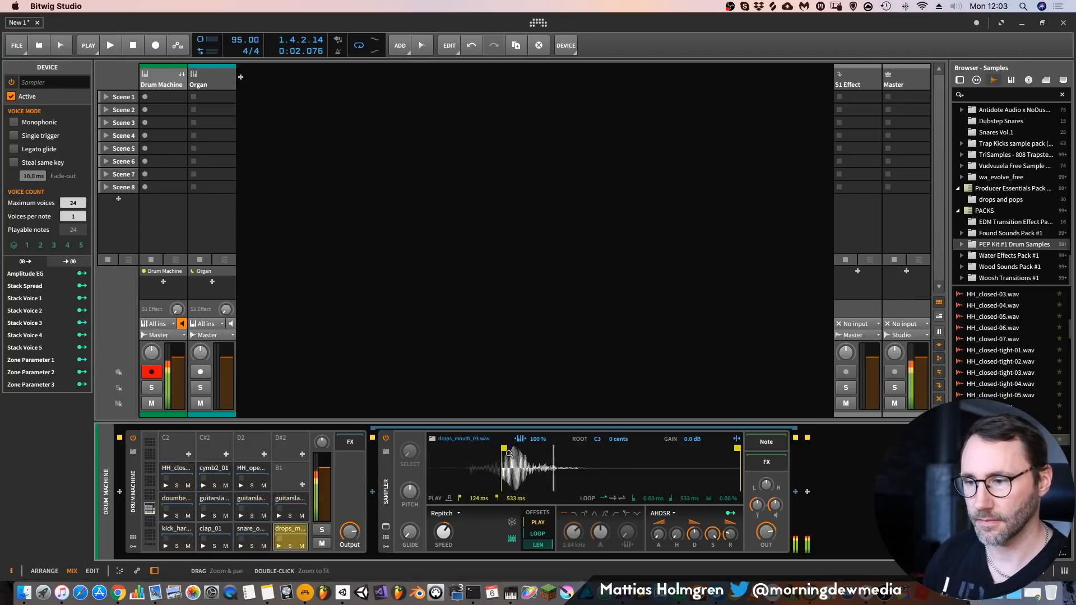
left_click_drag(508, 453, 514, 453)
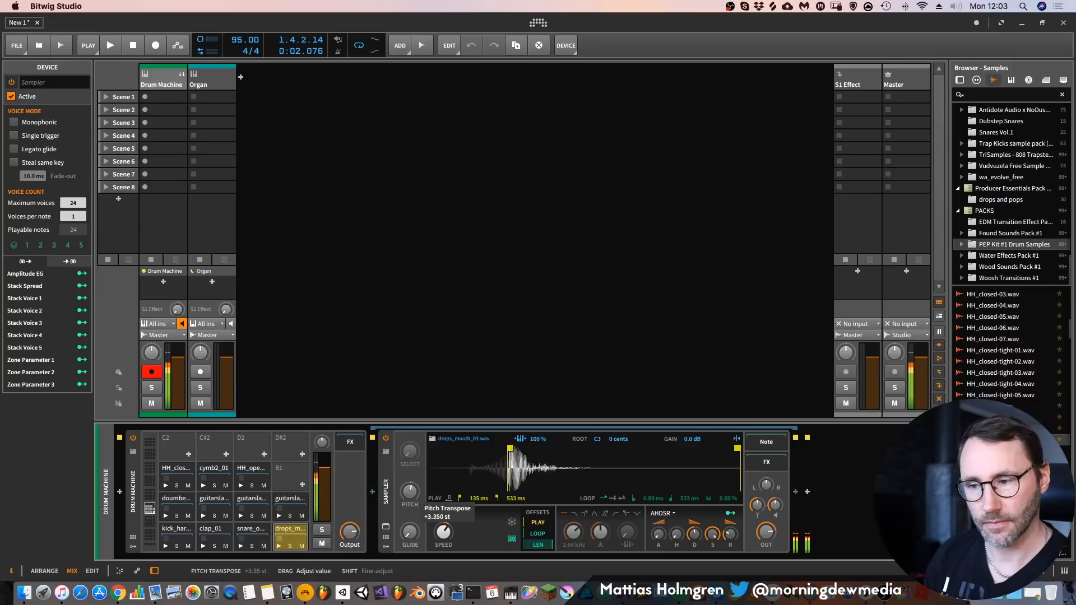
left_click_drag(410, 492, 409, 494)
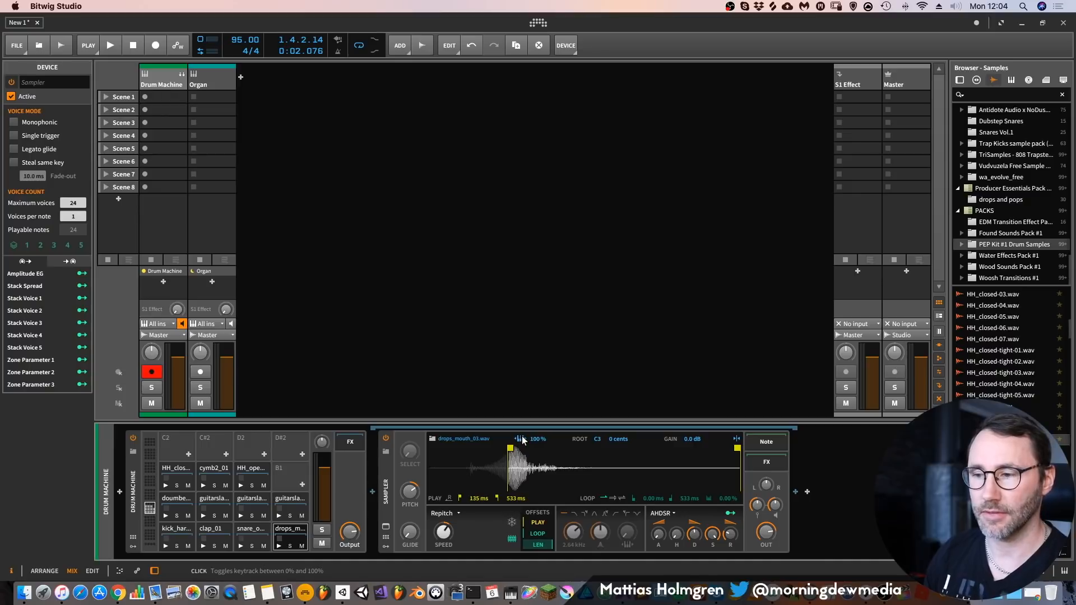
left_click(299, 533)
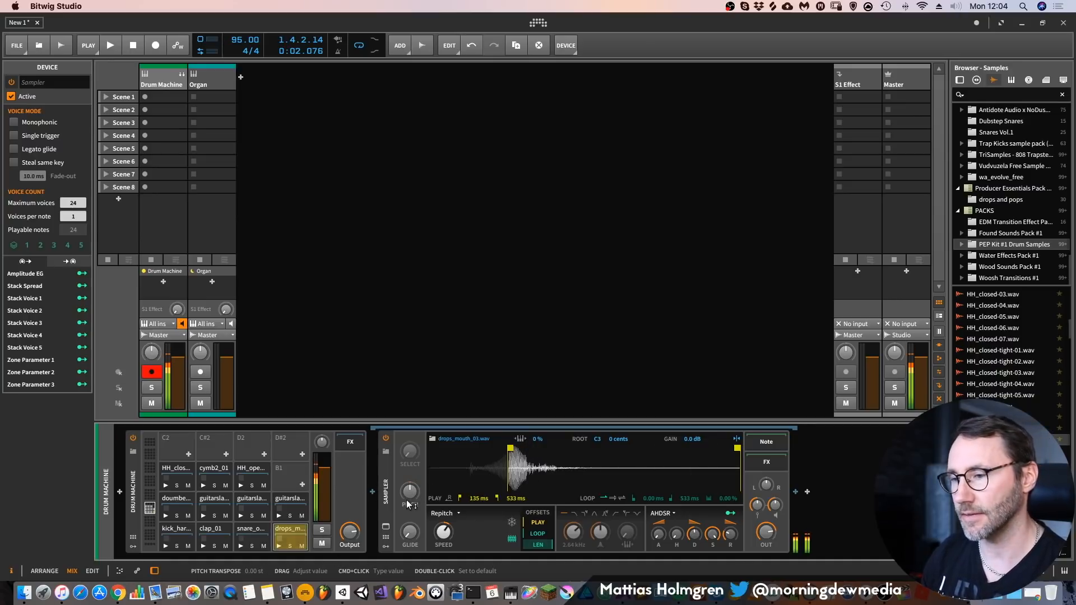
Transpose the drops_mouth sample up by about 4.85 semitones and play the pattern back in the arrangement
left_click_drag(413, 491, 413, 482)
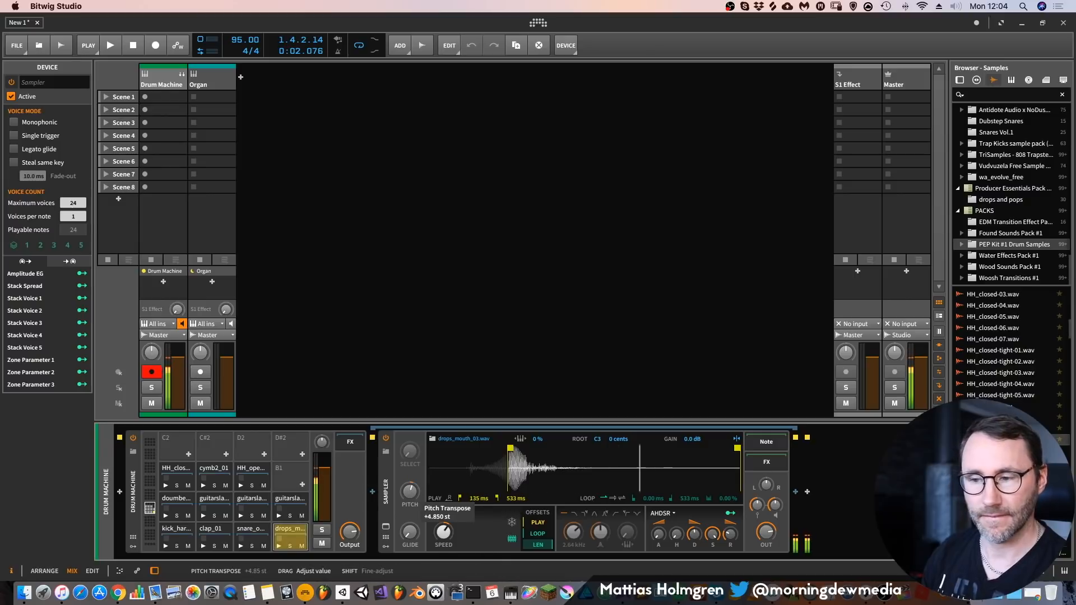
key("space")
key("alt+1")
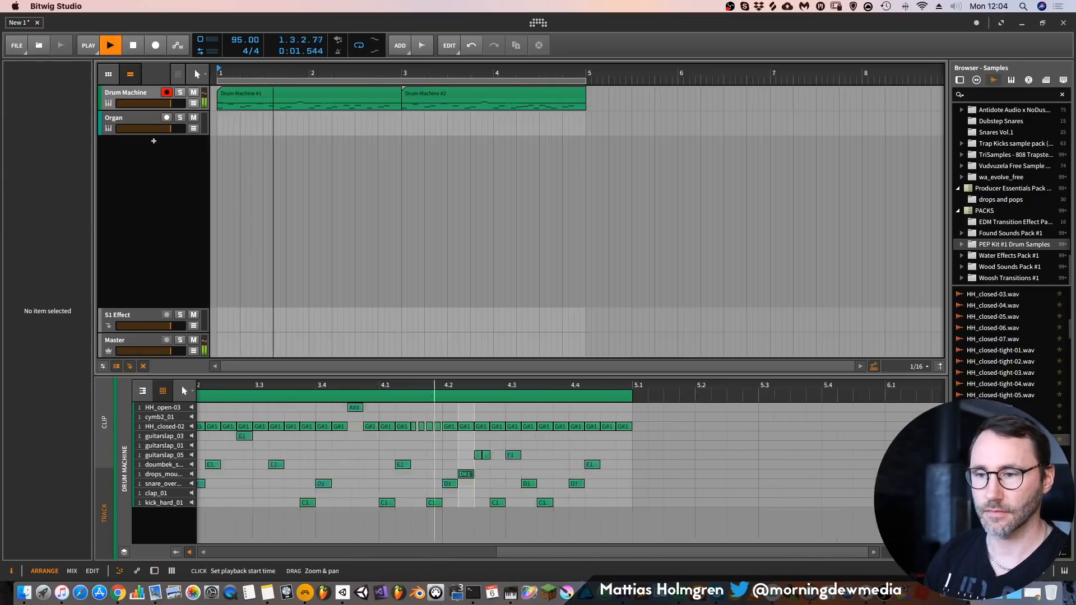
Add a drops_mouth note at 1.4.3 in the first Drum Machine clip, listen to the four-bar loop, and stop playback
left_click_drag(434, 385, 740, 361)
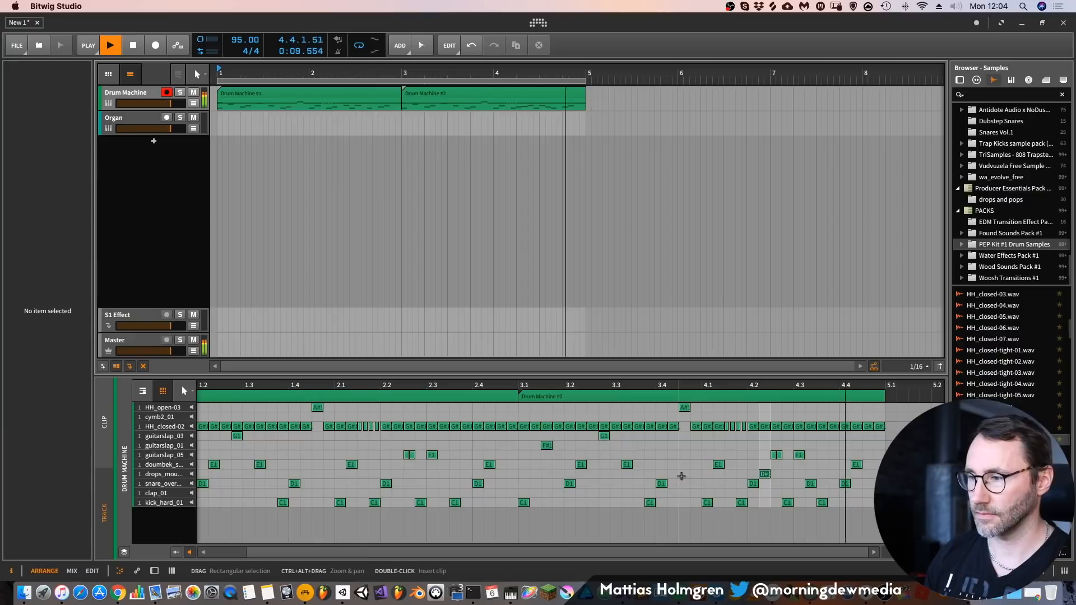
double_click(317, 474)
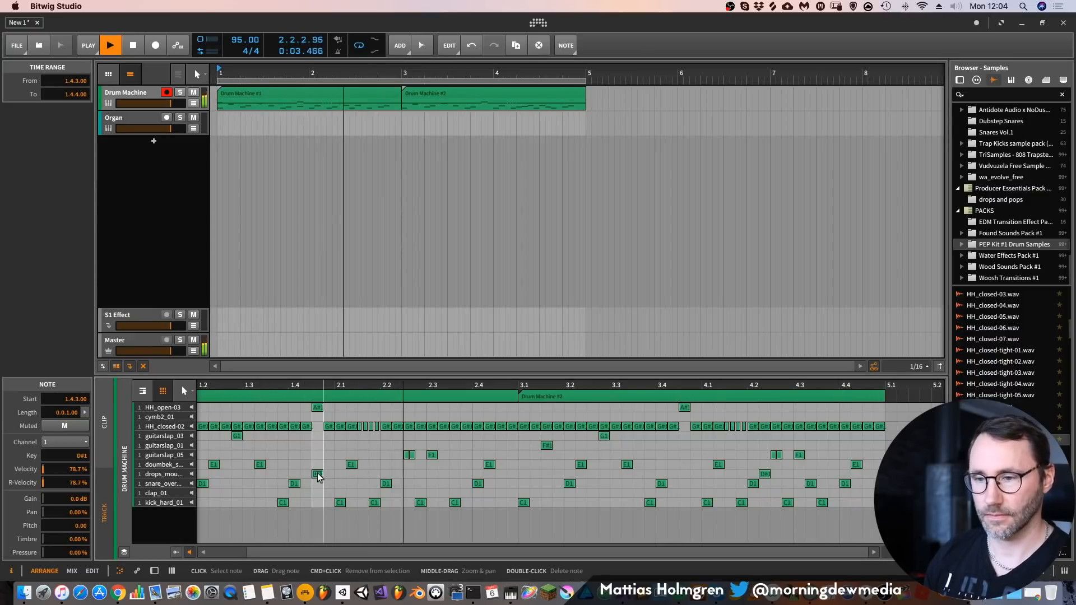
left_click_drag(413, 385, 445, 387)
key("Tab")
key("Tab")
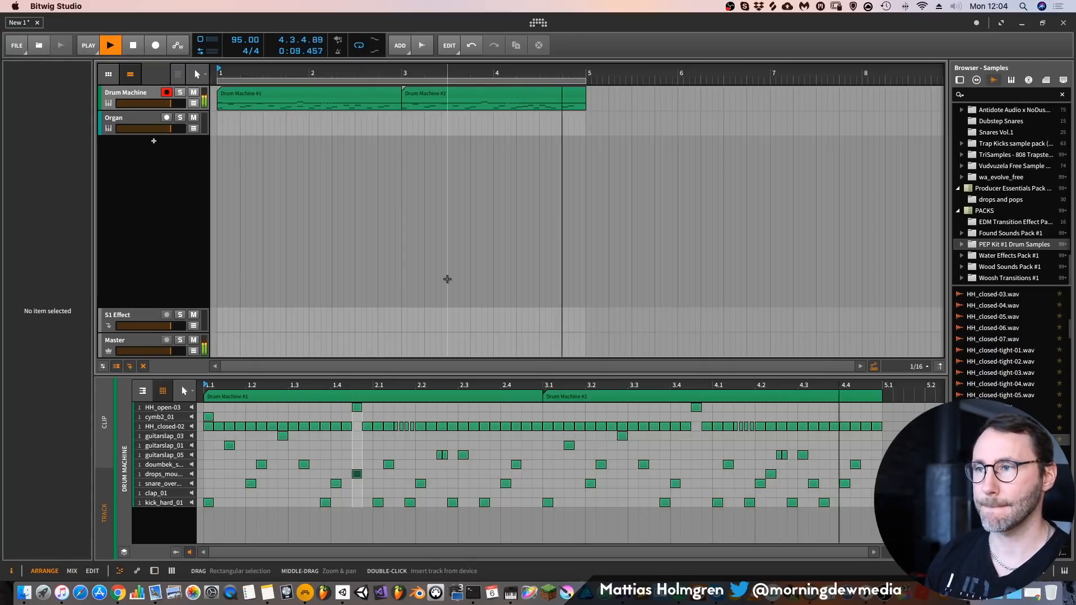
key("space")
Examine the Drum Machine's individual drum channels in the mixer, including the options for inserting effects on a single channel
key("Tab")
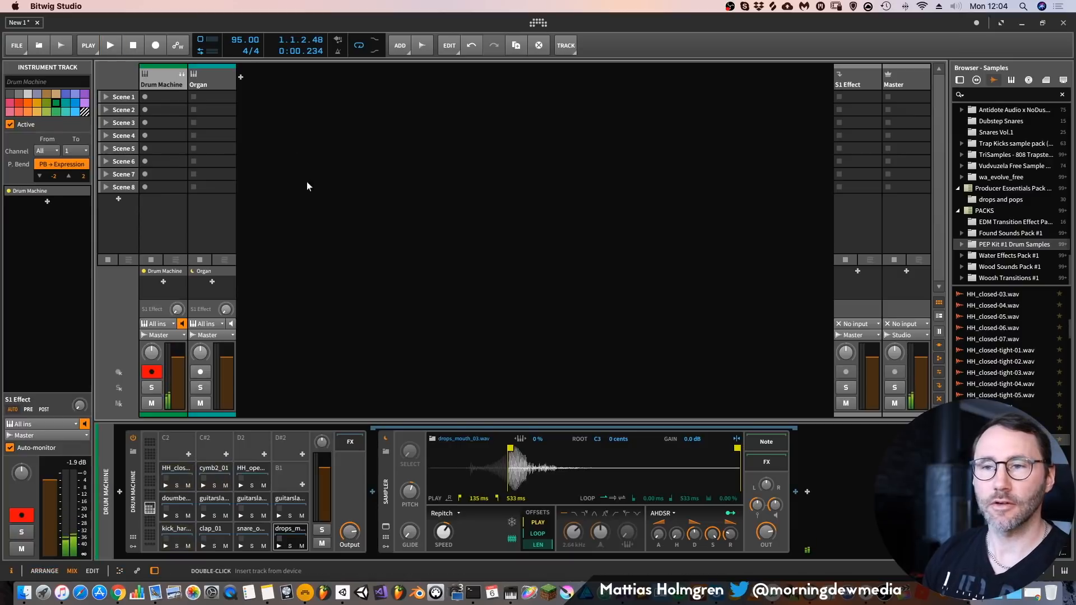
left_click(182, 74)
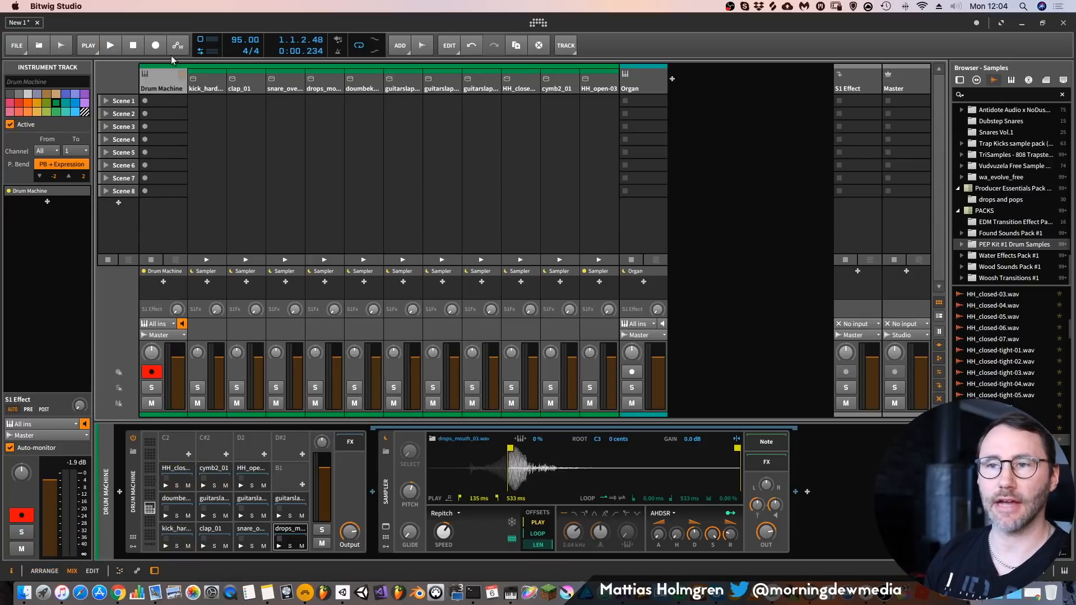
left_click(183, 78)
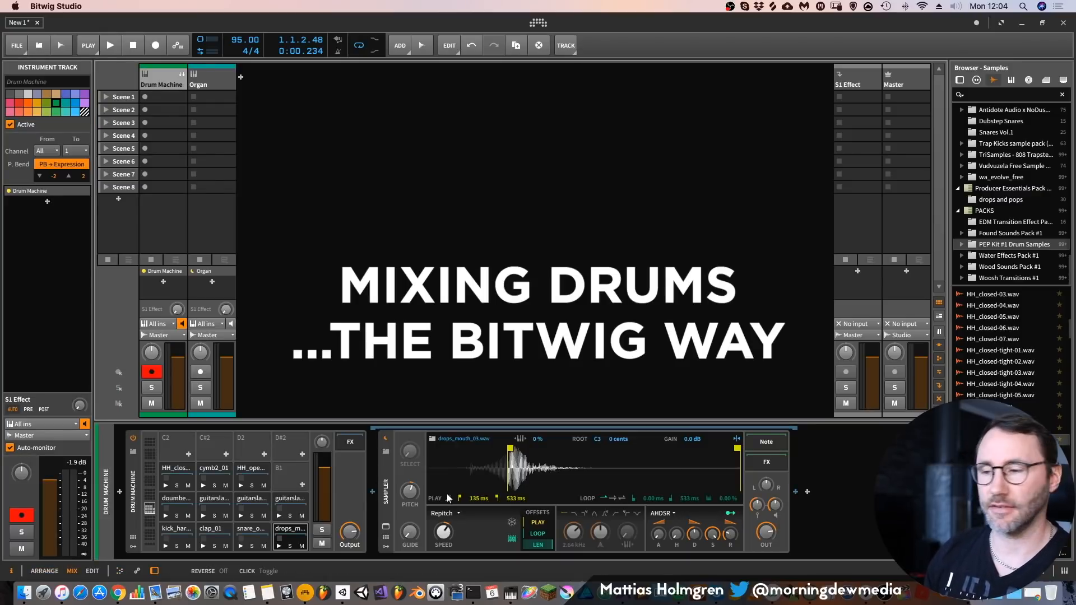
left_click(181, 74)
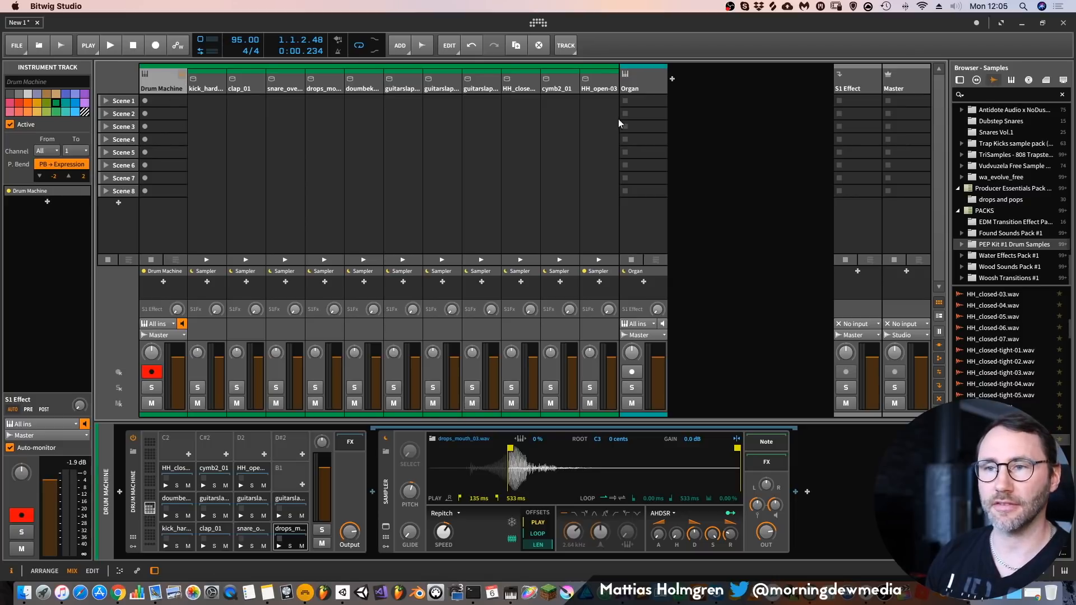
left_click(206, 282)
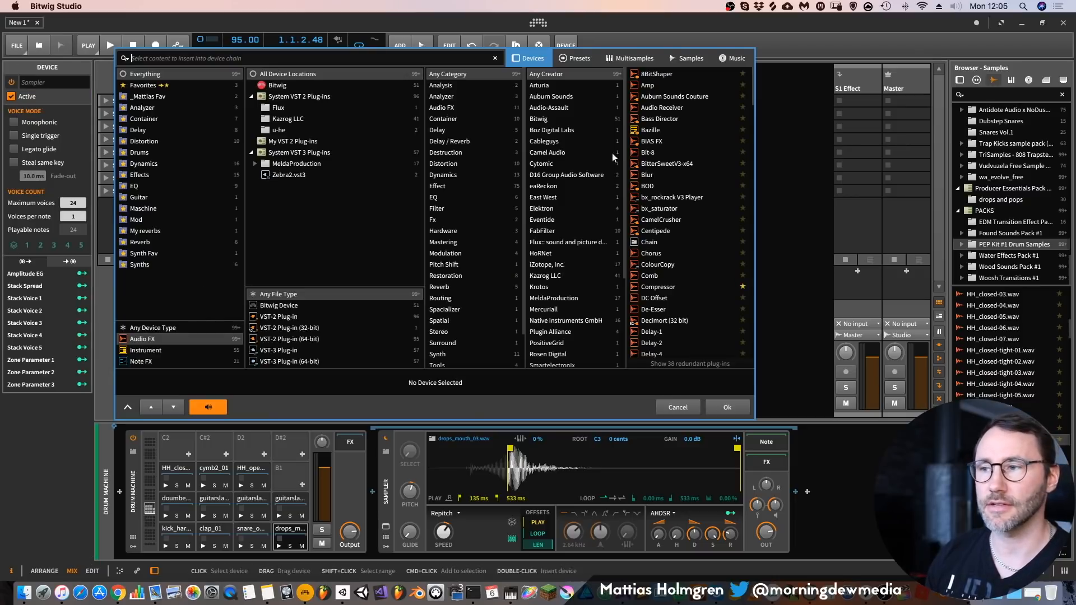
left_click(676, 405)
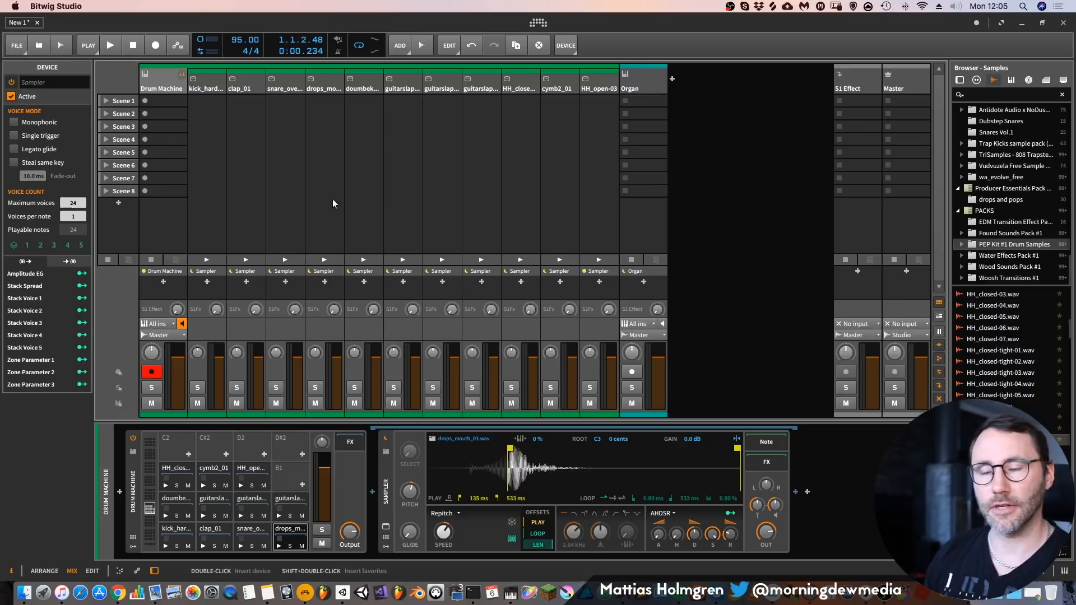
left_click(181, 75)
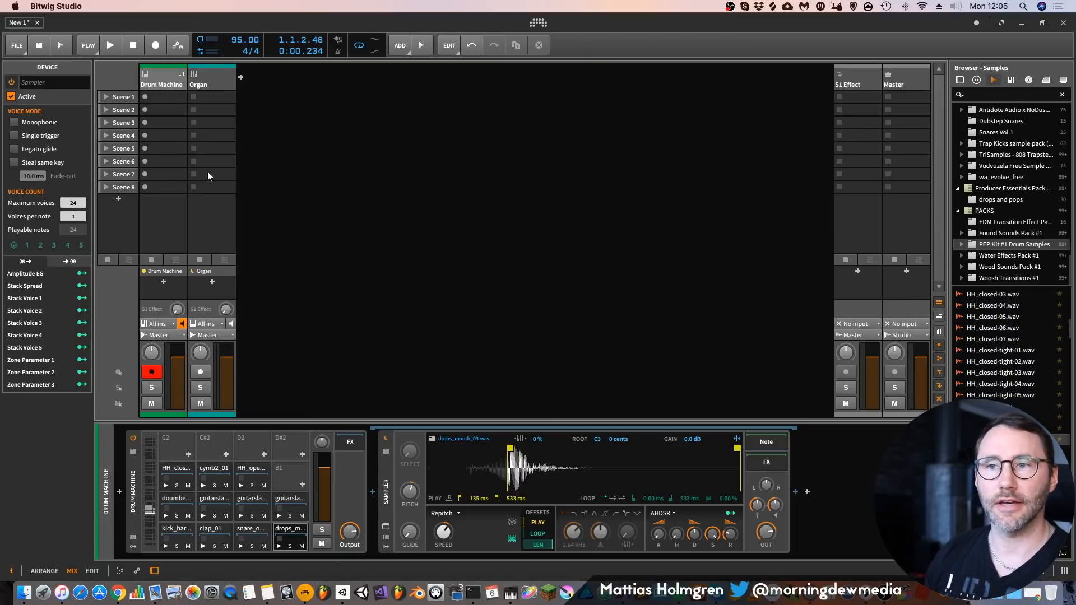
Insert the ValhallaRoom_x64 reverb after the Sampler in the snare_overdrive_02 chain of the Drum Machine
key("Tab")
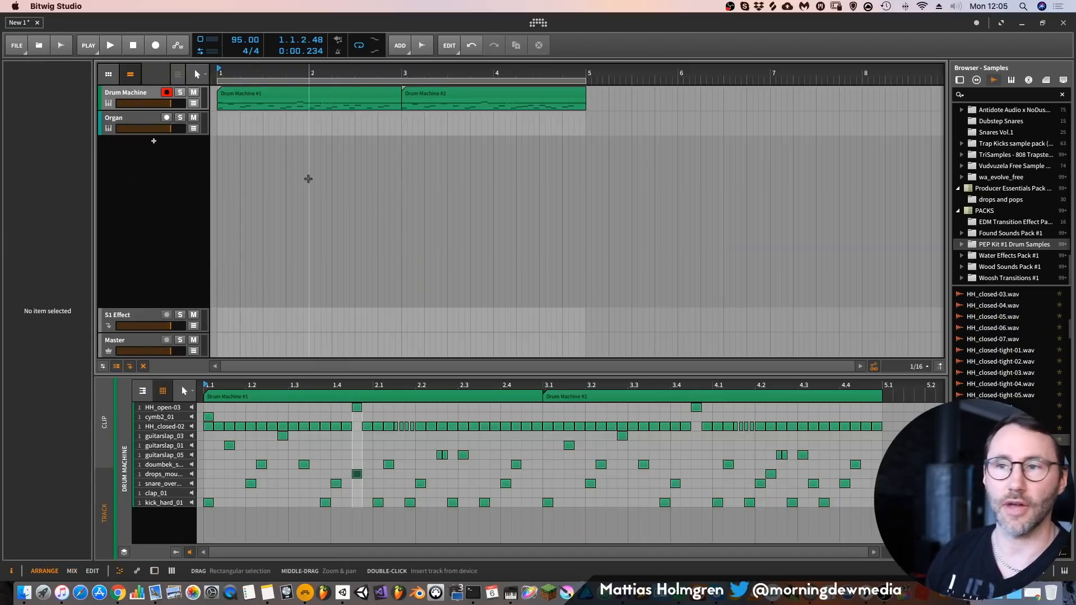
key("d")
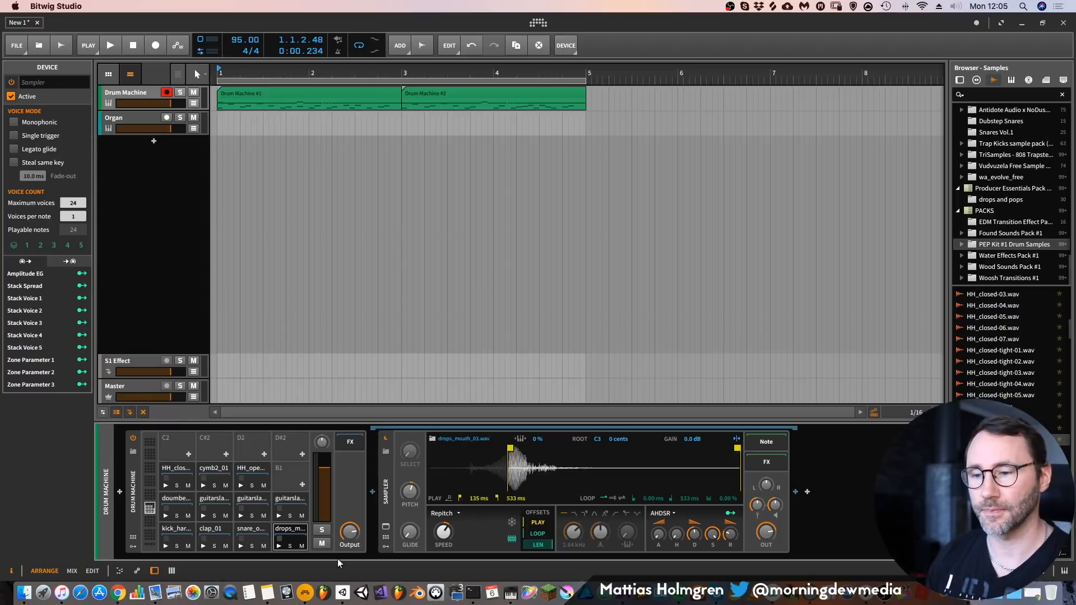
left_click(178, 533)
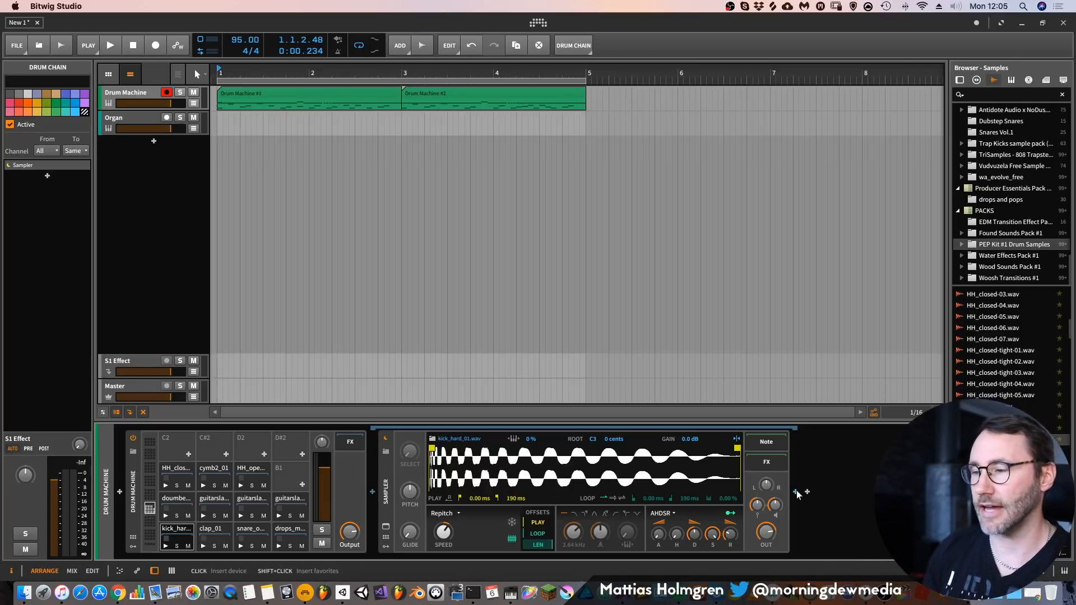
left_click(251, 535)
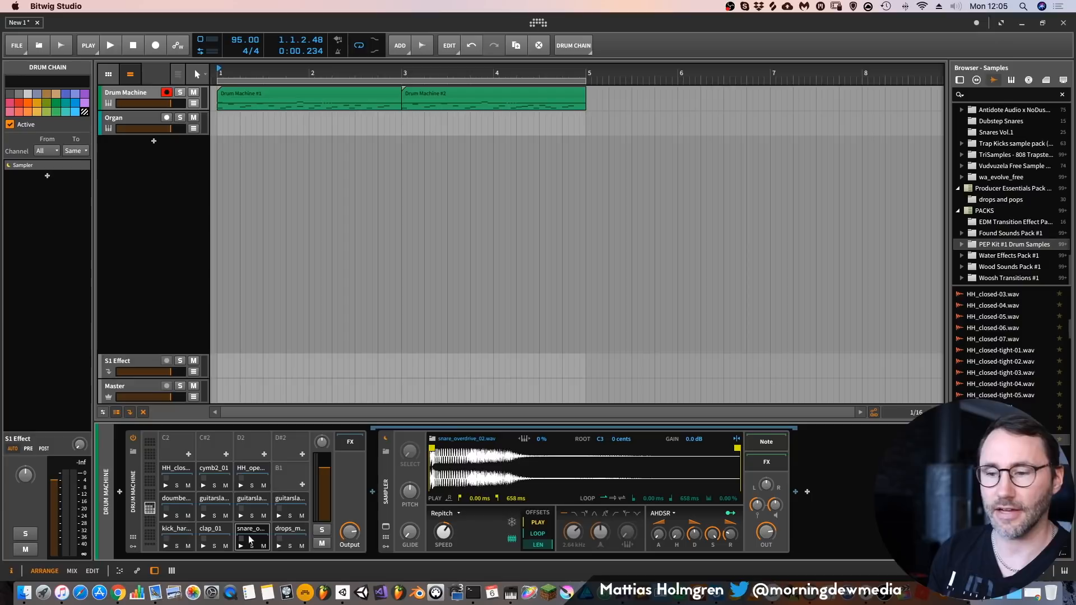
left_click(795, 491)
left_click(452, 247)
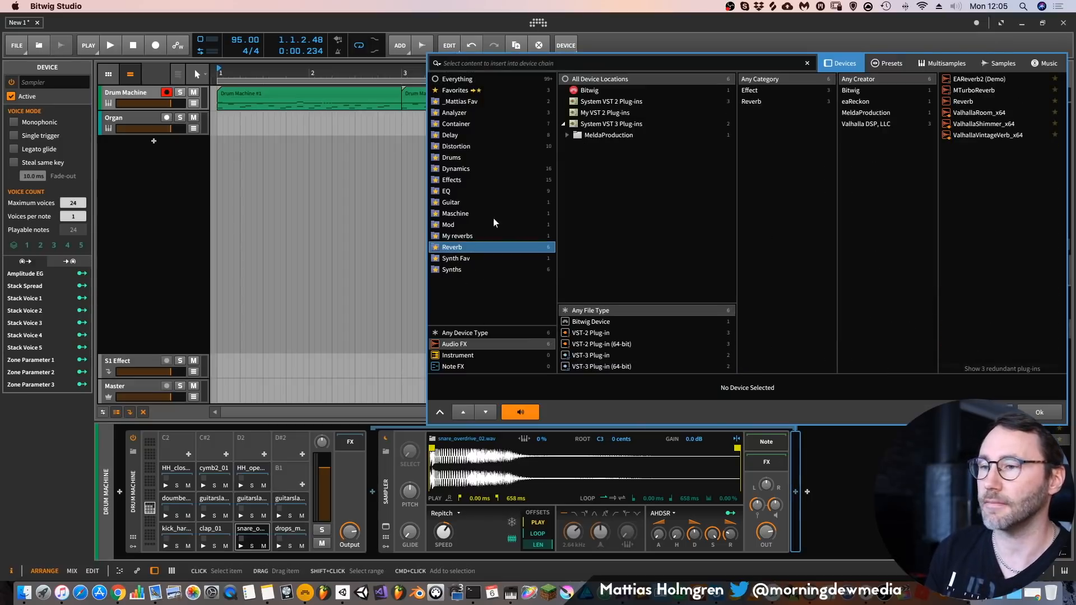
left_click(989, 110)
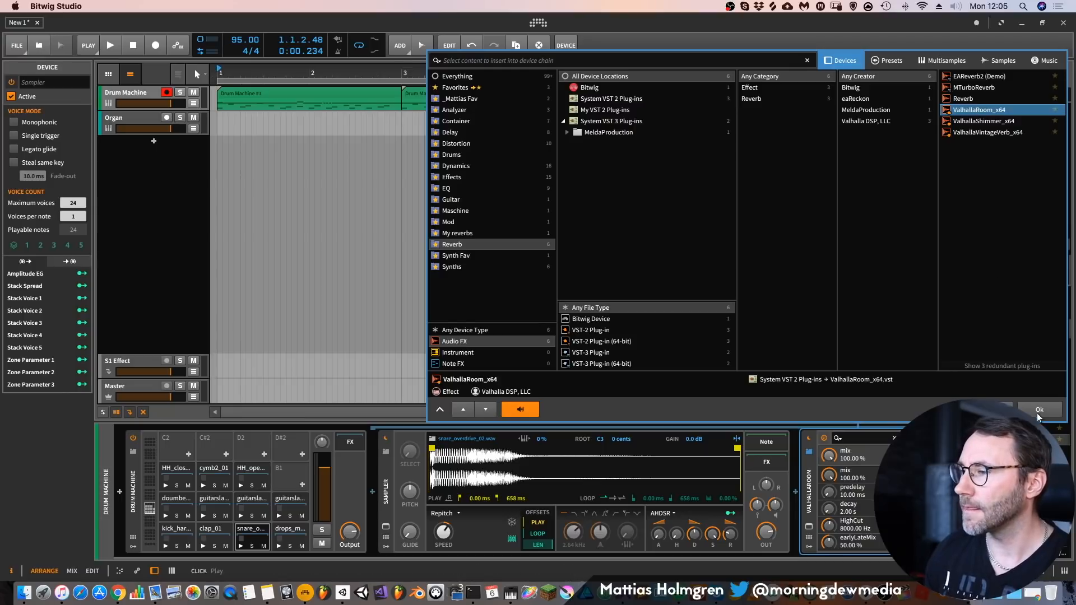
key("Return")
Set the snare's ValhallaRoom to Dense Room mode with a 29.0 % mix and 0.80 s decay during playback, and close its window
key("space")
left_click_drag(437, 330, 435, 337)
left_click_drag(357, 294, 357, 379)
left_click_drag(402, 316, 405, 381)
left_click(438, 385)
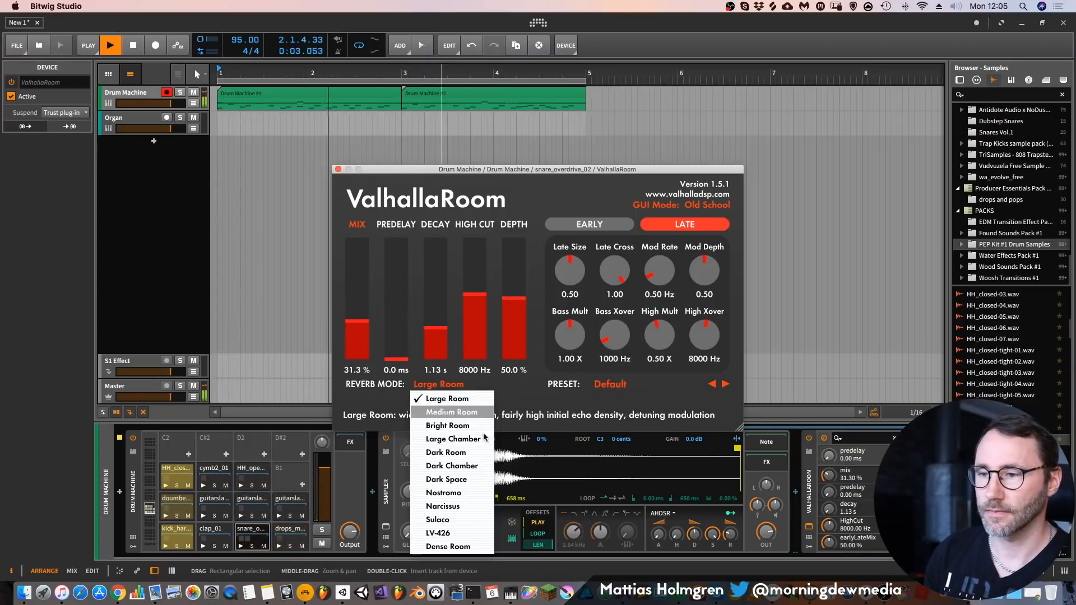
left_click(455, 548)
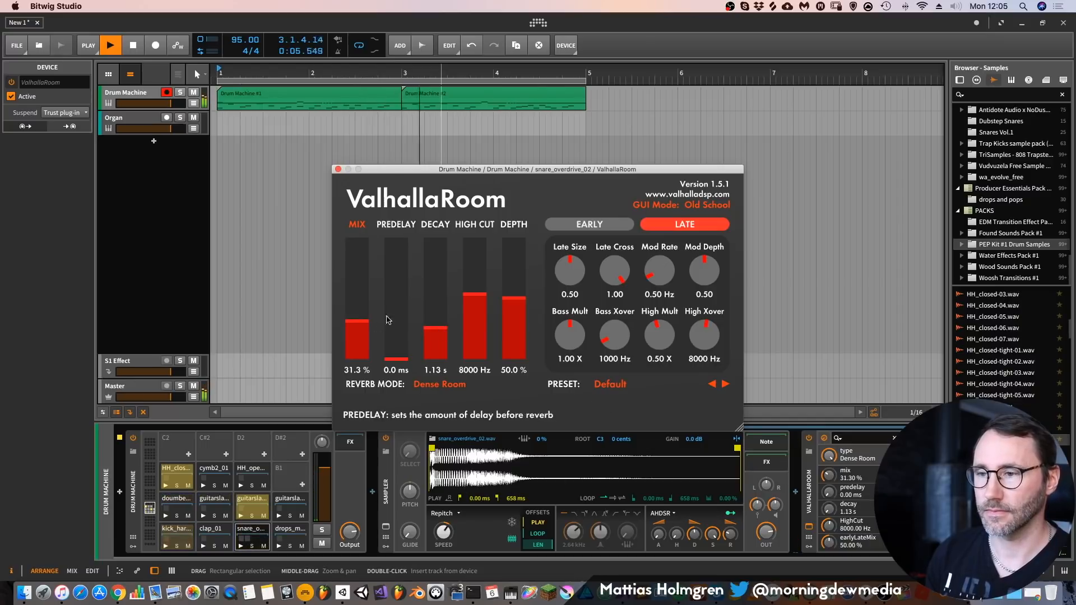
left_click_drag(363, 330, 363, 333)
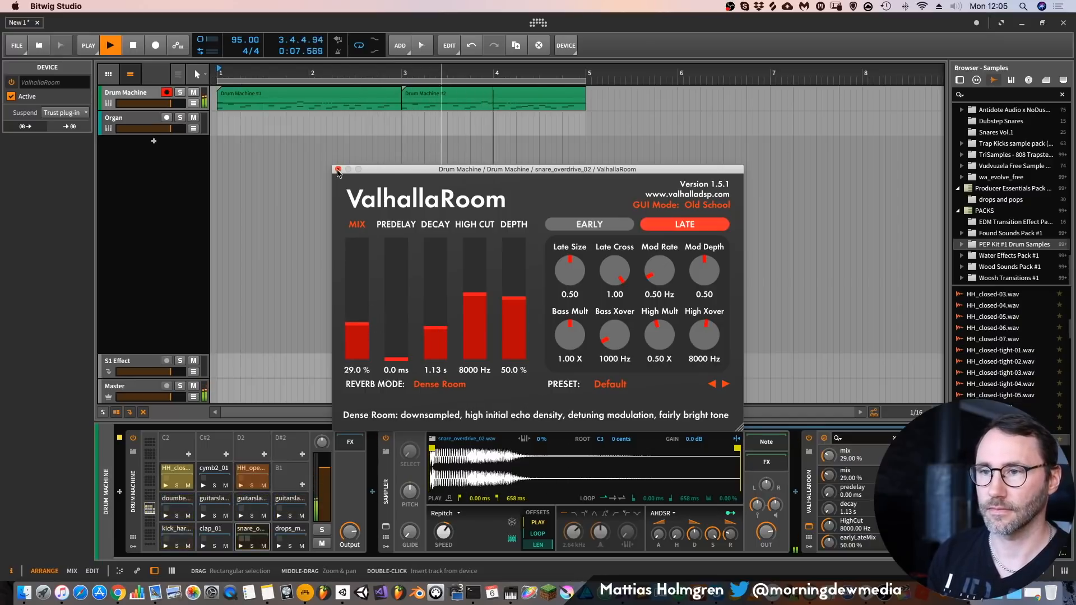
left_click_drag(435, 329, 435, 331)
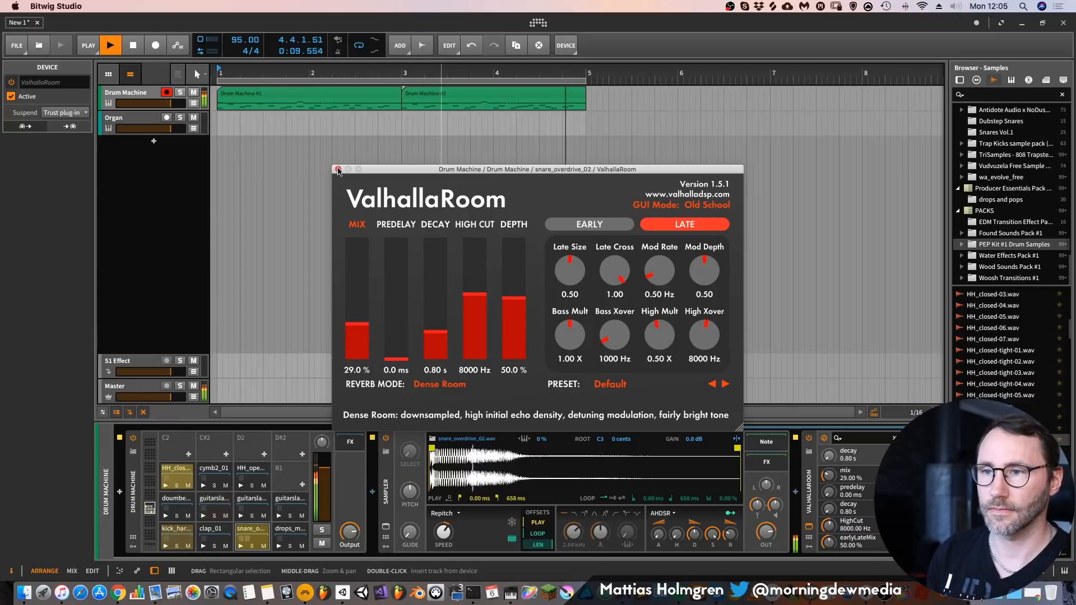
left_click(338, 168)
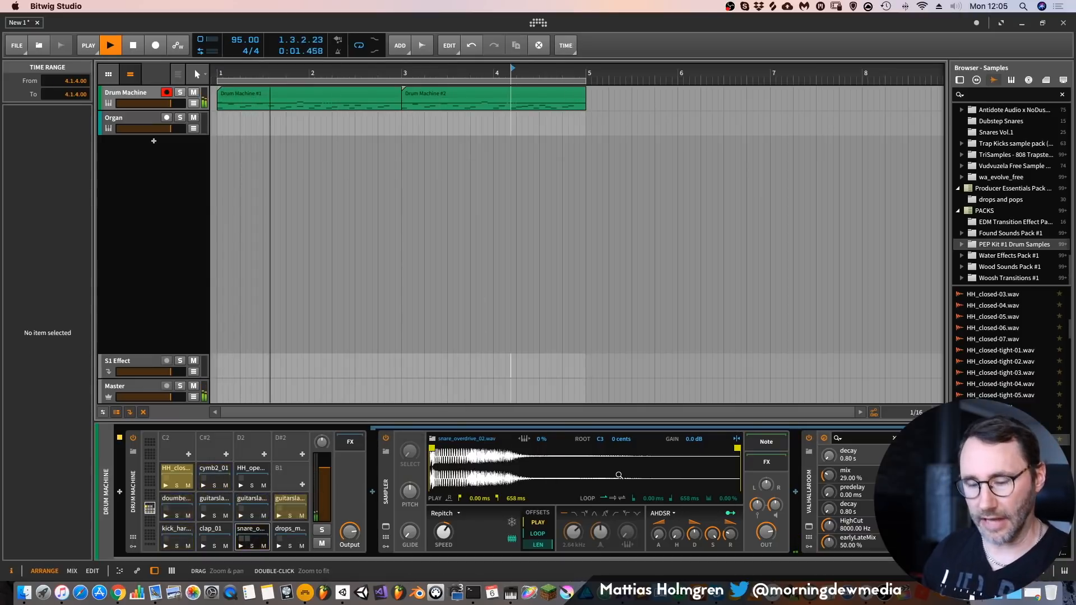
key("space")
Unfold the Drum Machine's channels in the mixer and check the devices listed on the snare channel
key("Tab")
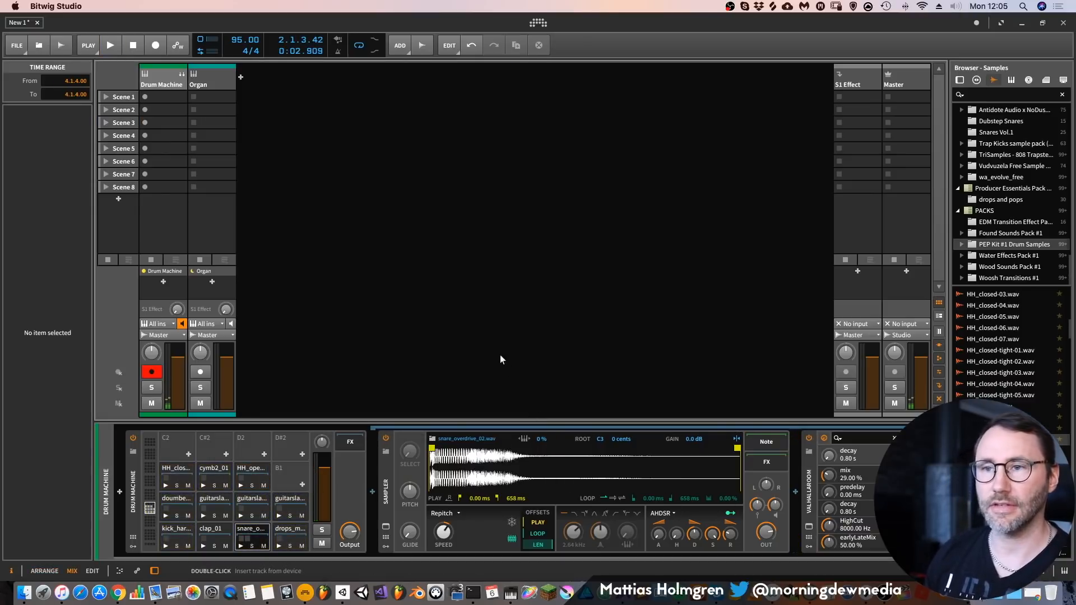
left_click(182, 73)
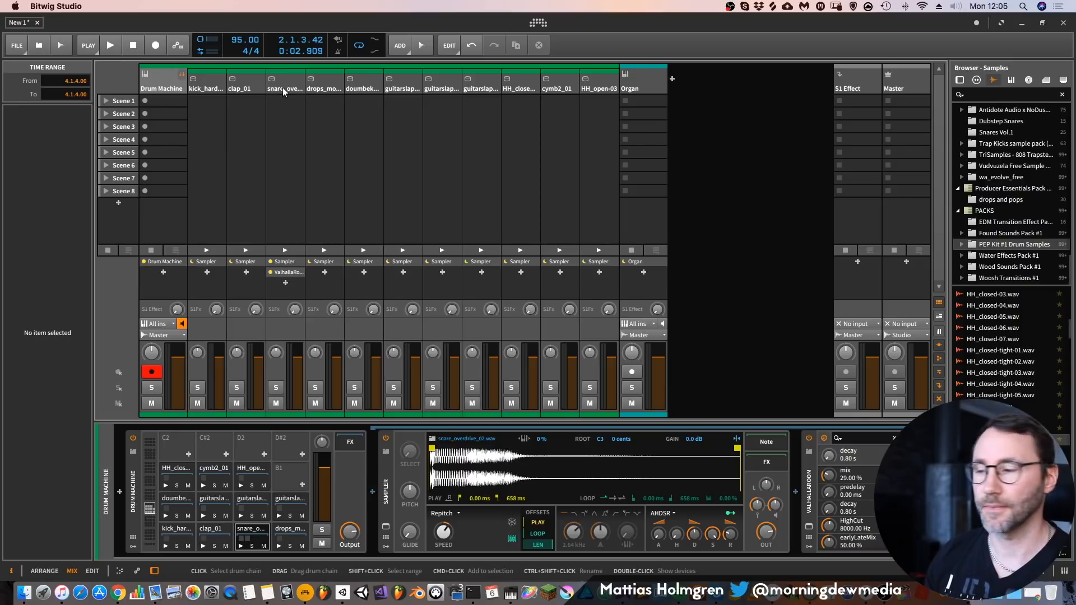
left_click(808, 502)
left_click(796, 488)
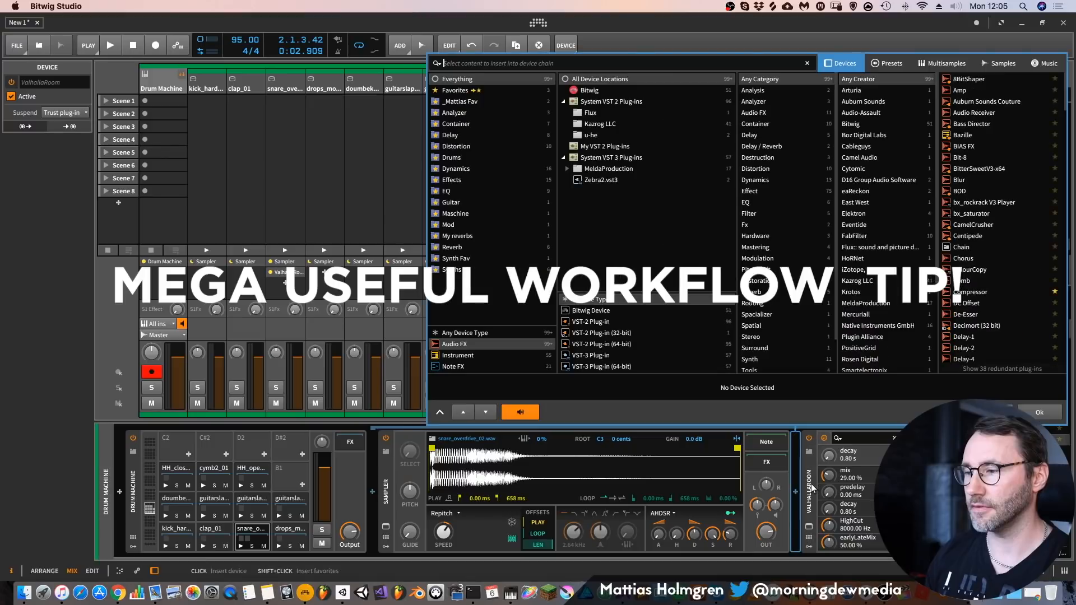
key("Escape")
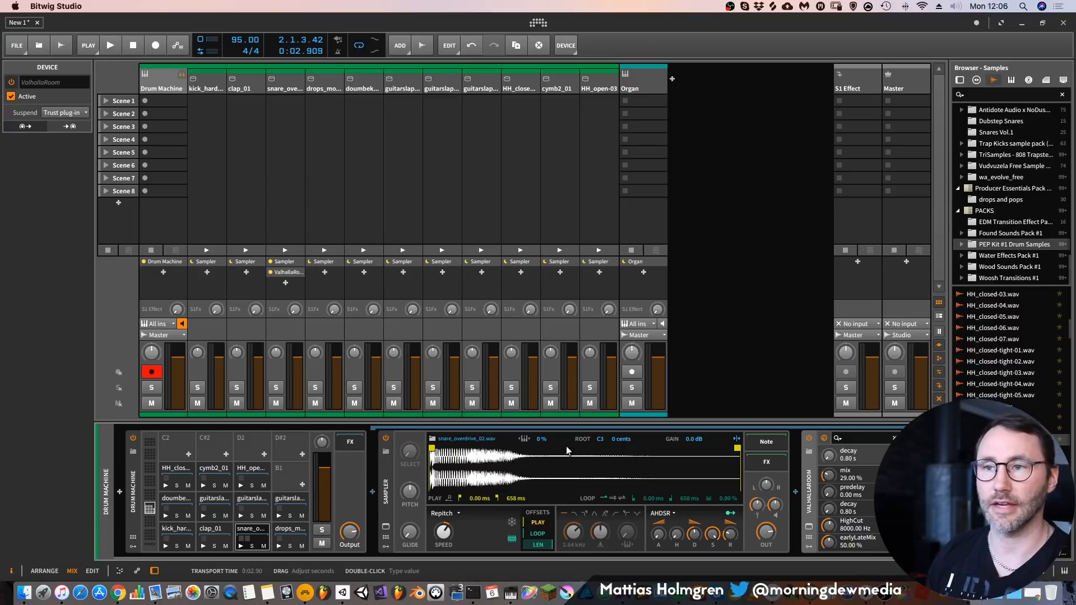
Move ValhallaRoom into the snare Sampler's nested FX chain, and move it back out to sit after the Sampler
mouse_move(812, 490)
left_mouse_down()
mouse_move(805, 474)
mouse_move(766, 468)
left_mouse_up()
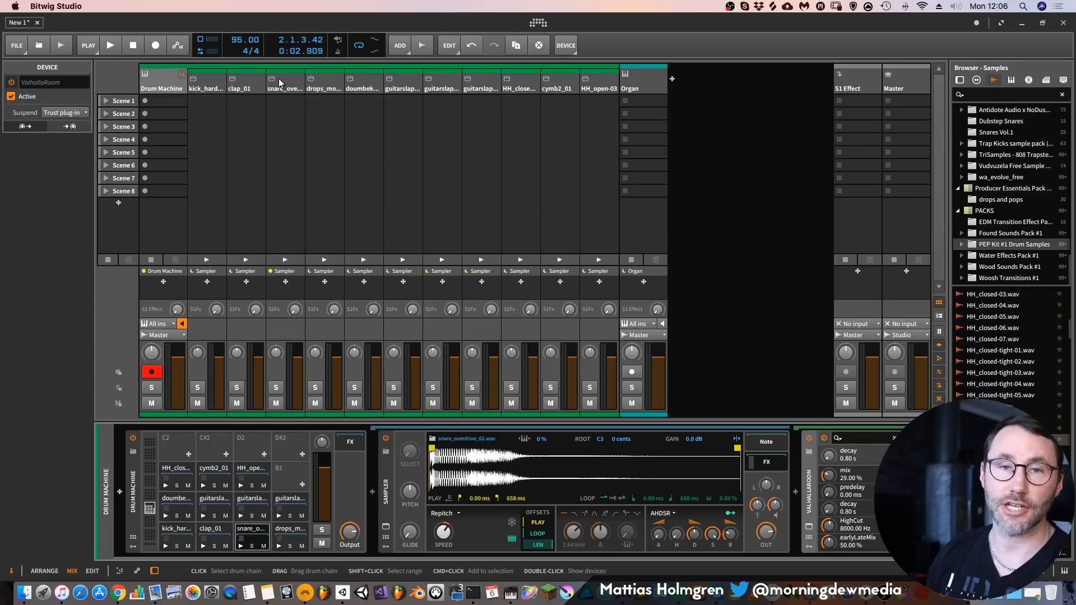
left_click(766, 464)
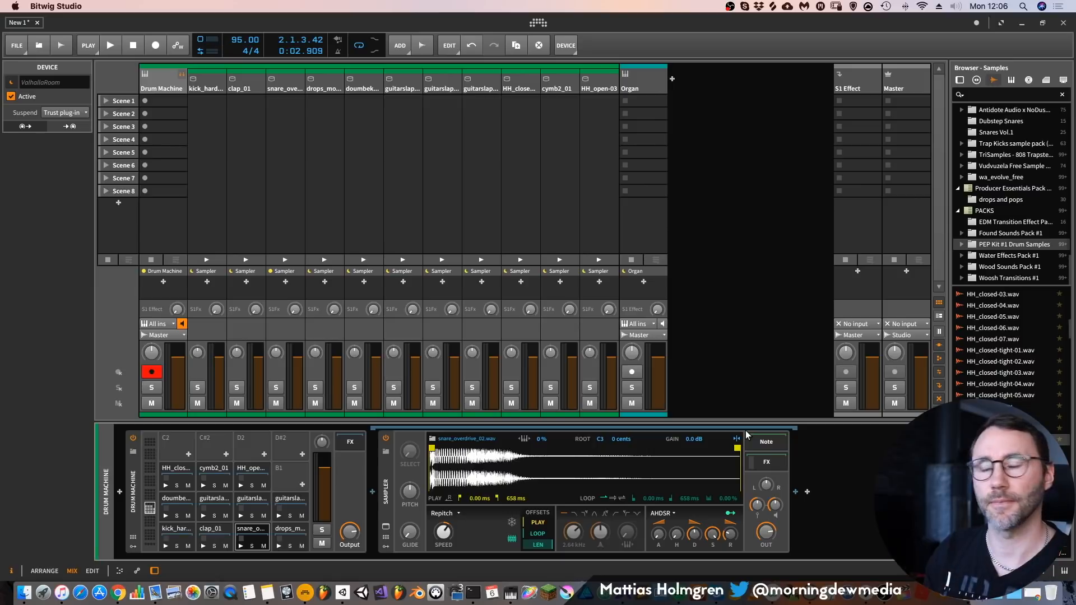
left_click(758, 462)
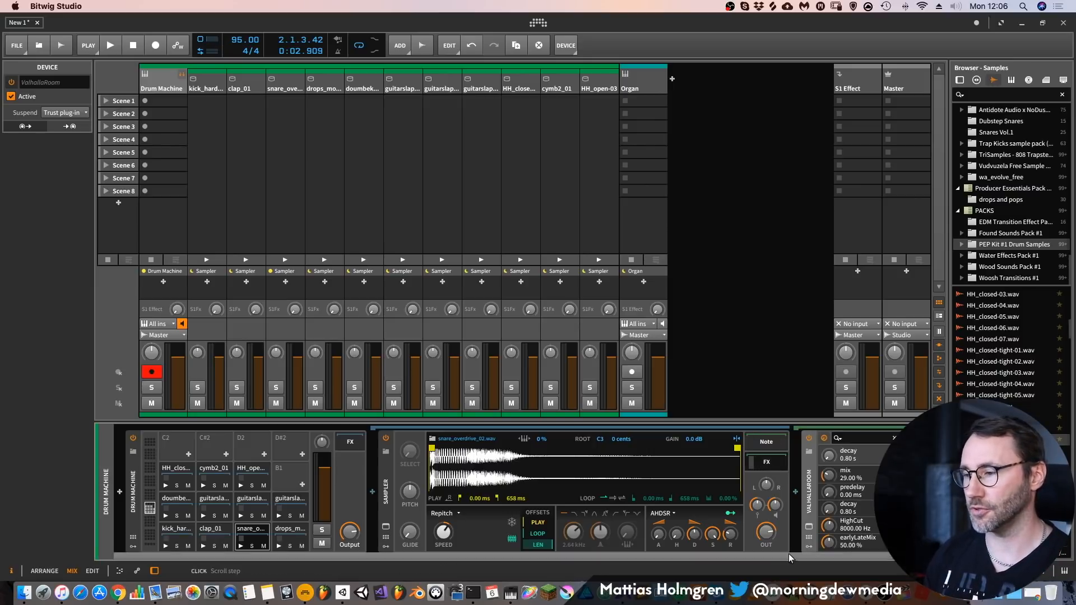
scroll(795, 556, "right", 2)
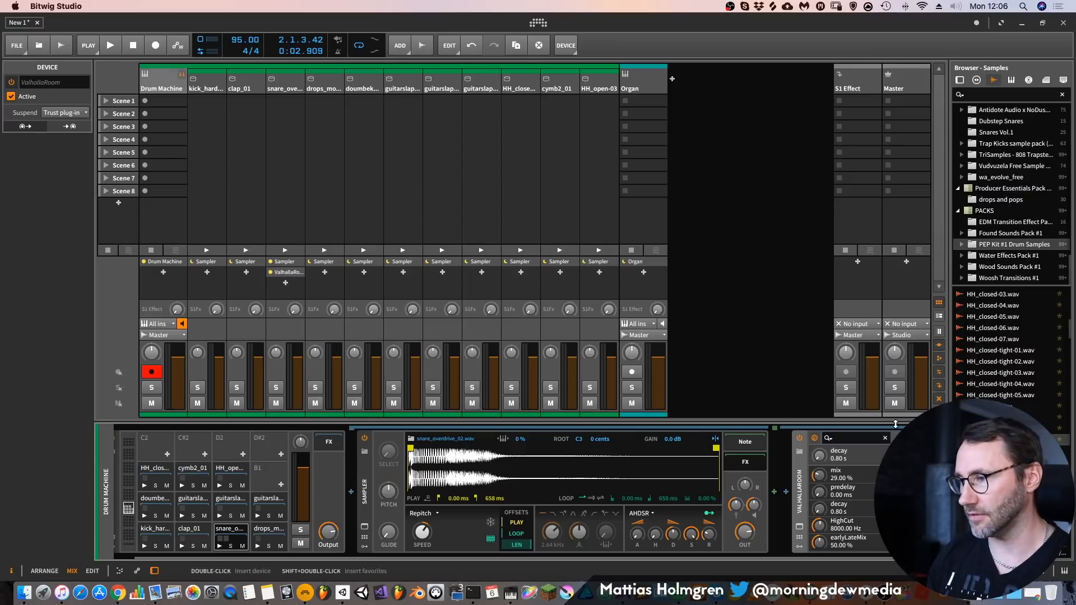
left_click(745, 463)
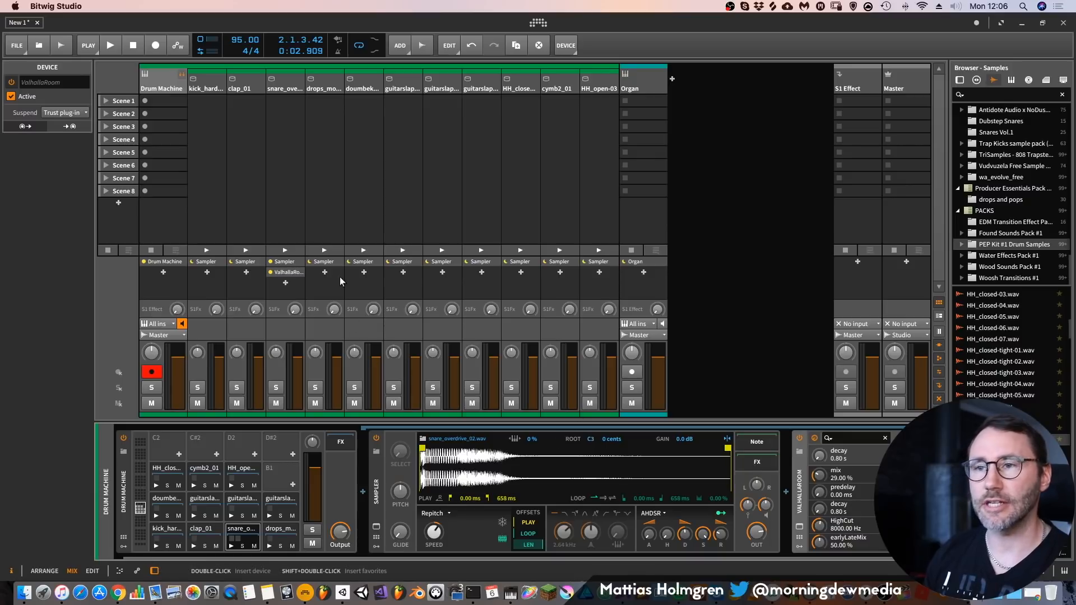
Start playback, select the Drum Machine track, and fold its individual drum channels in the mixer
left_click(398, 196)
key("space")
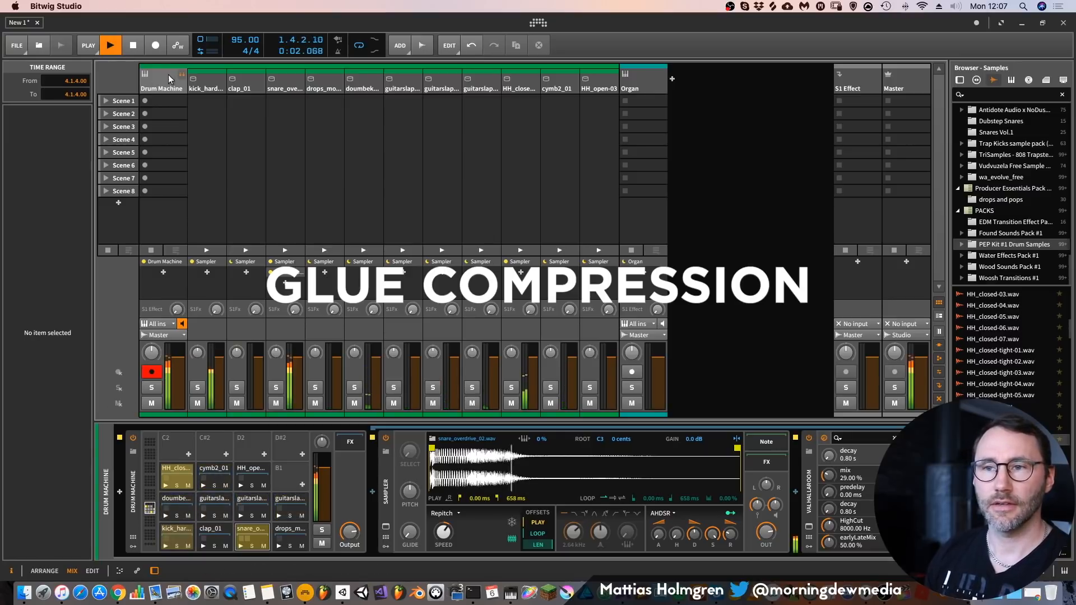
key("alt+1")
left_click(132, 92)
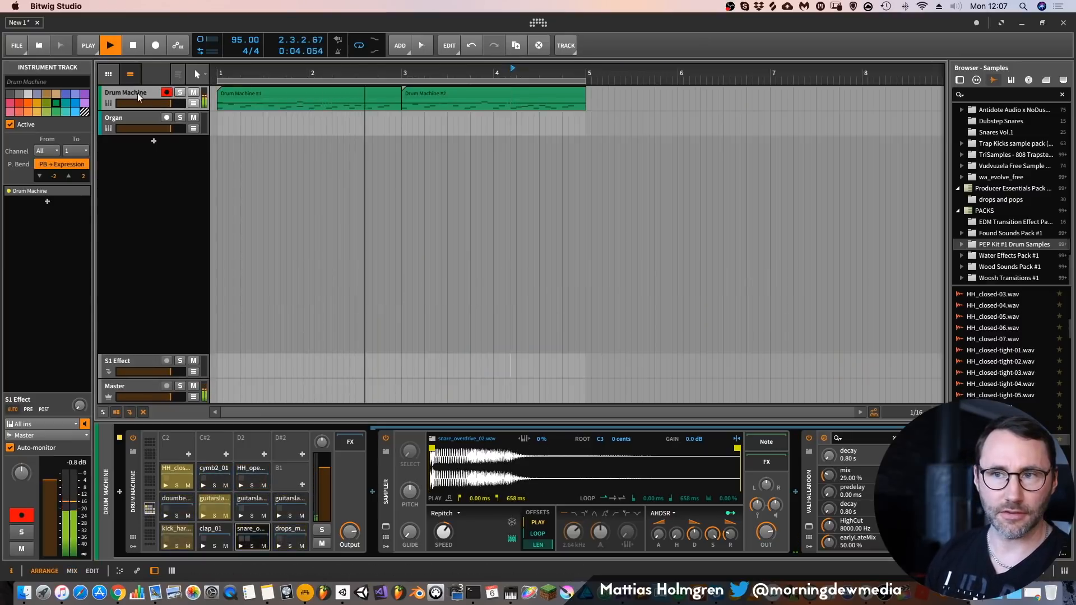
key("alt+2")
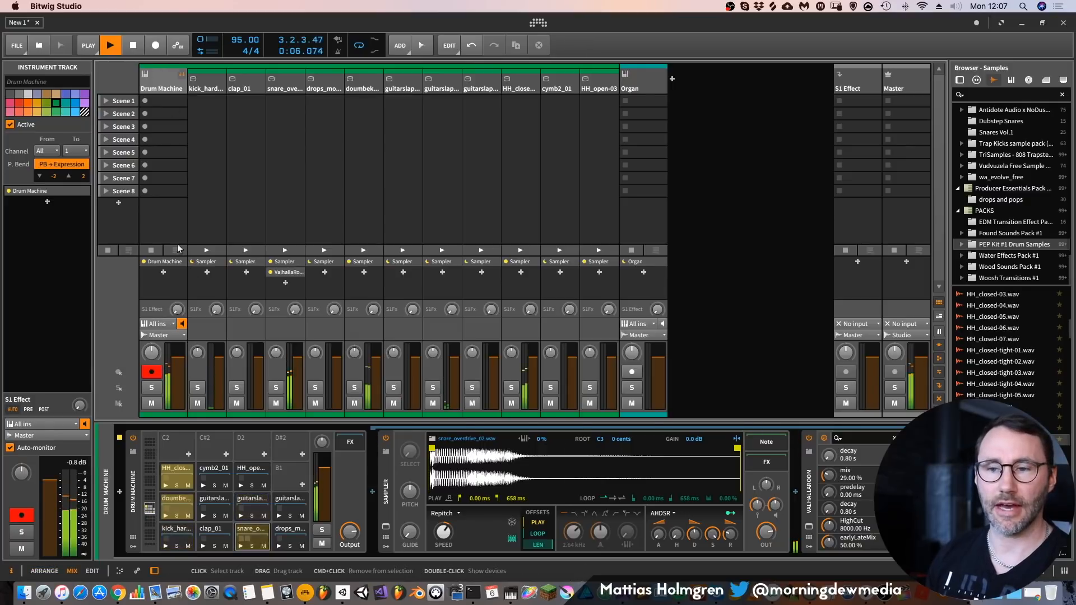
left_click(181, 77)
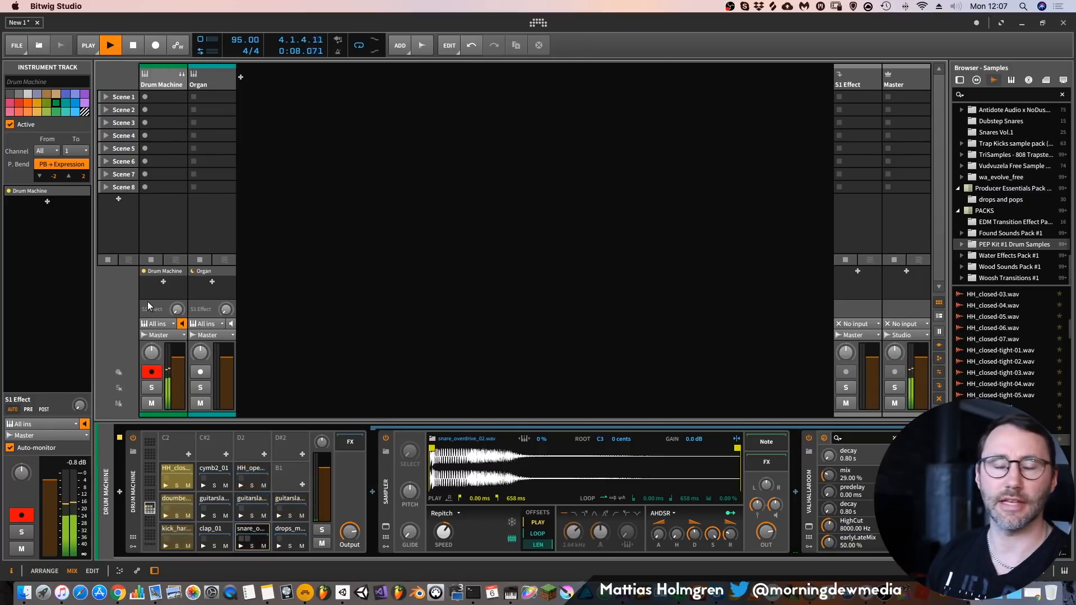
Insert the Bitwig Compressor from the Dynamics collection after the Drum Machine on its track in the arranger
key("alt+1")
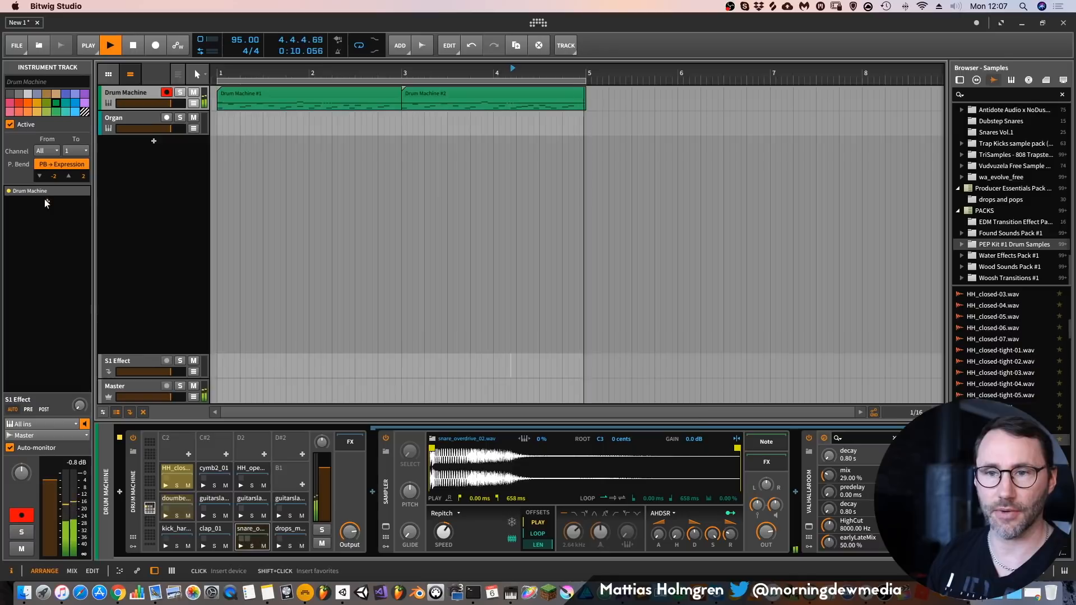
left_click(46, 201)
left_click(452, 170)
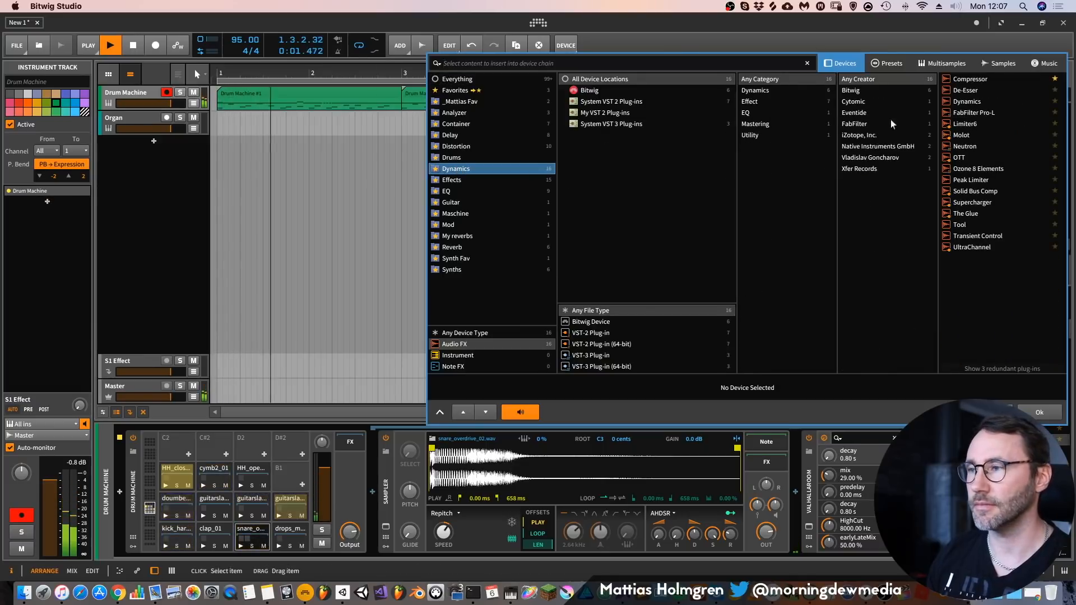
left_click(973, 104)
left_click(977, 77)
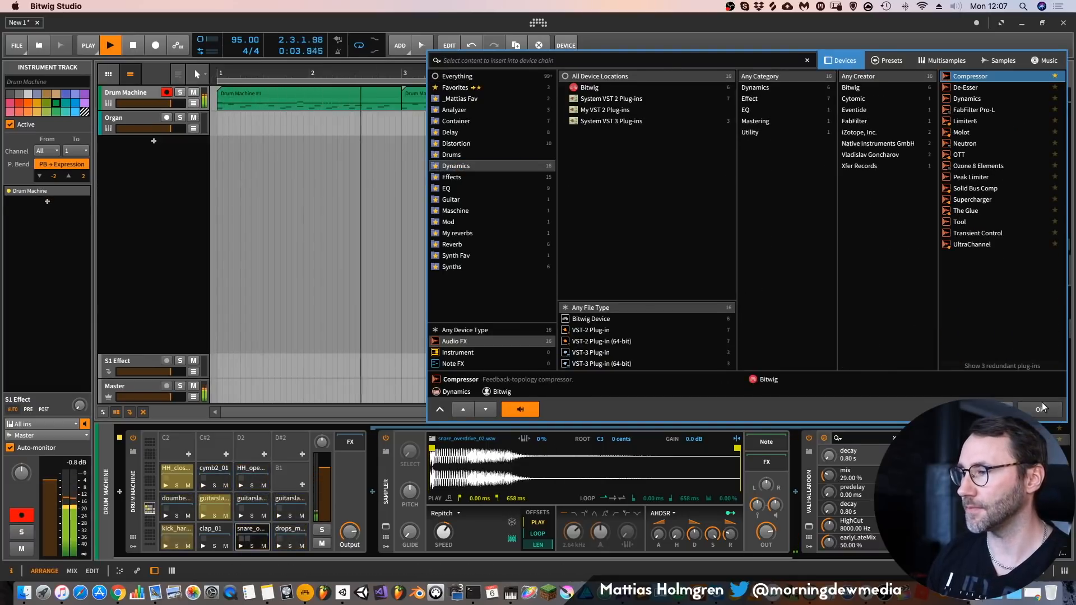
left_click(1040, 408)
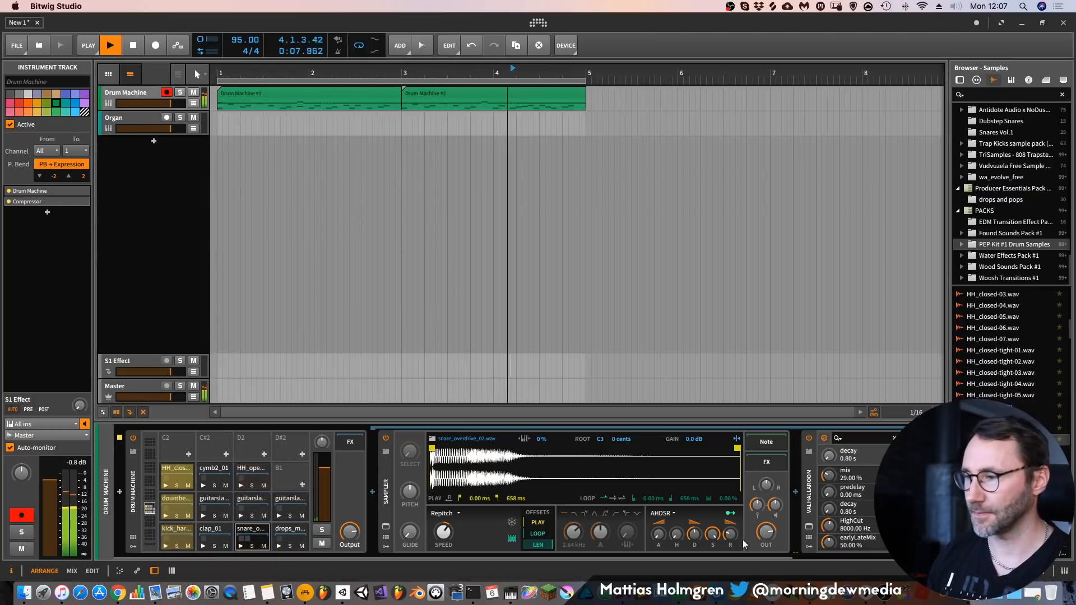
Adjust the Compressor's attack and threshold while the groove plays, and stop playback
left_click(67, 202)
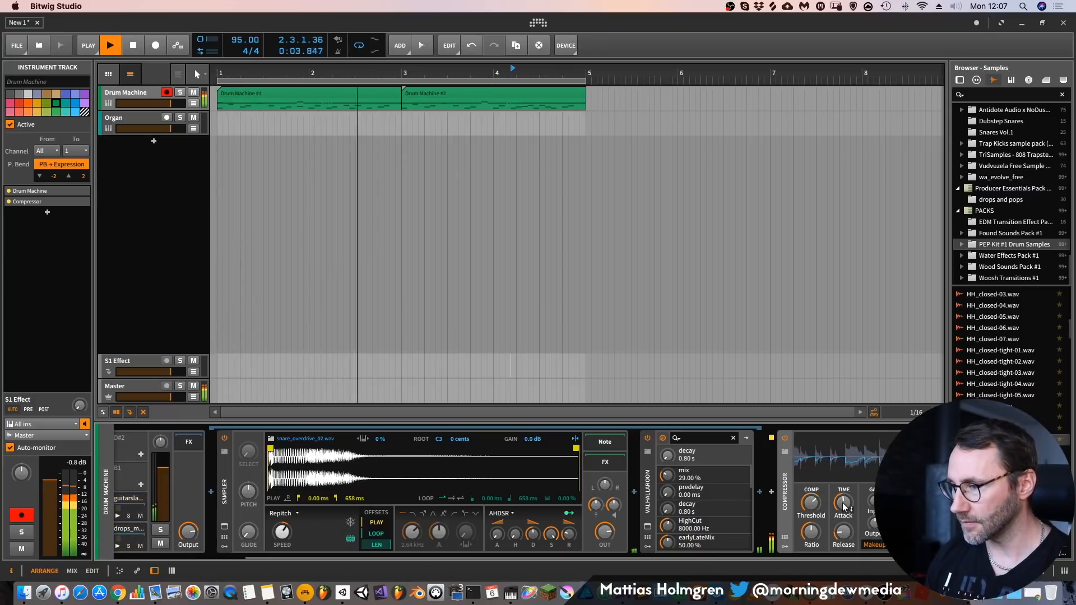
left_click_drag(843, 507, 843, 547)
mouse_move(811, 503)
left_mouse_down()
mouse_move(810, 545)
mouse_move(810, 520)
left_mouse_up()
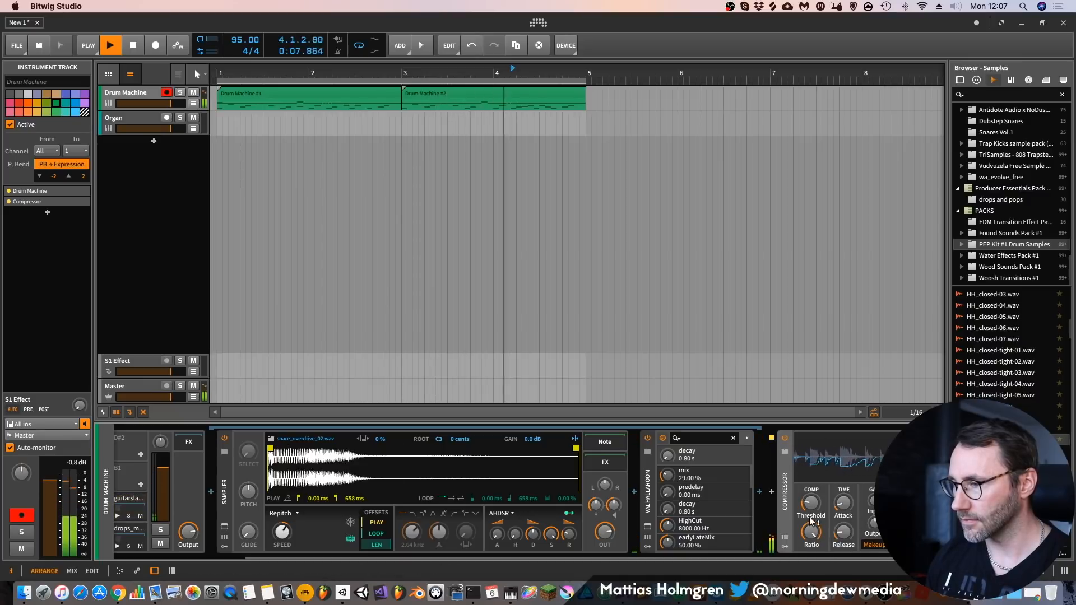
scroll(874, 535, "right", 2)
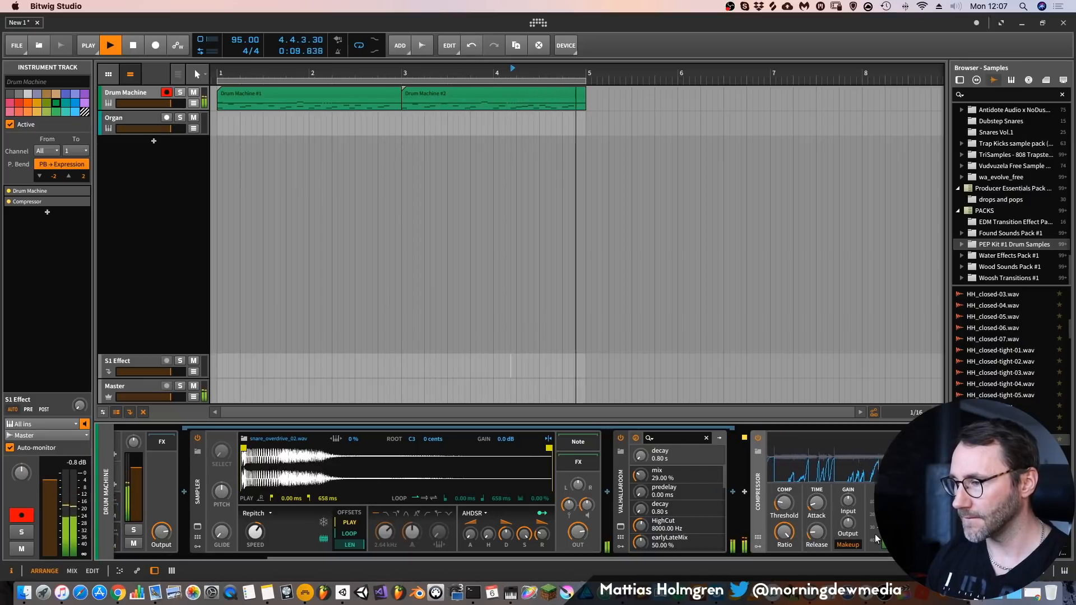
key("space")
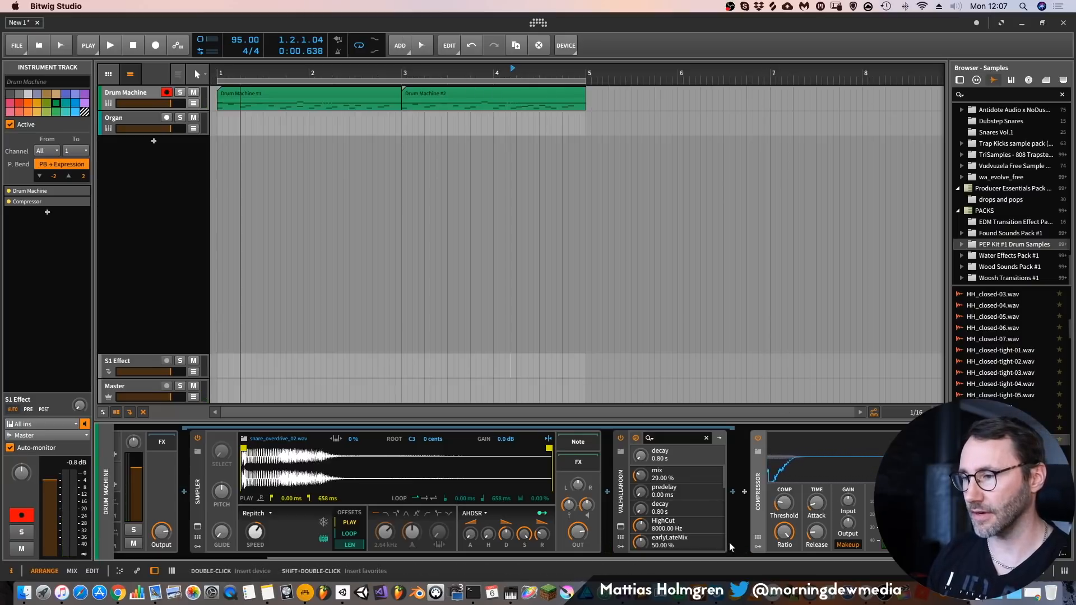
Insert a Bitwig Chain container between the Drum Machine and the Compressor
left_click(743, 493)
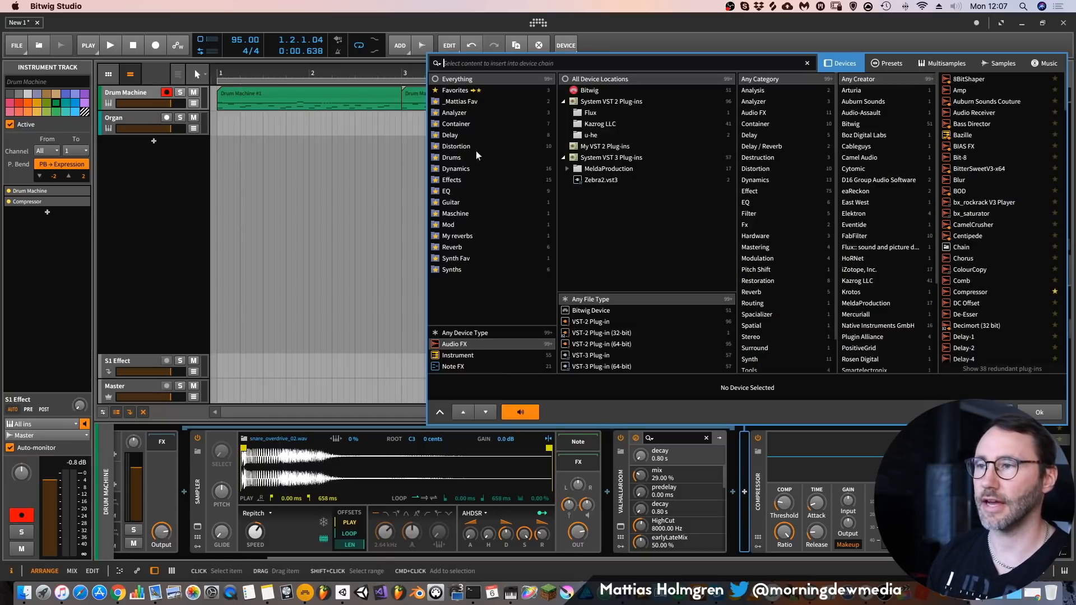
left_click(590, 88)
left_click(962, 123)
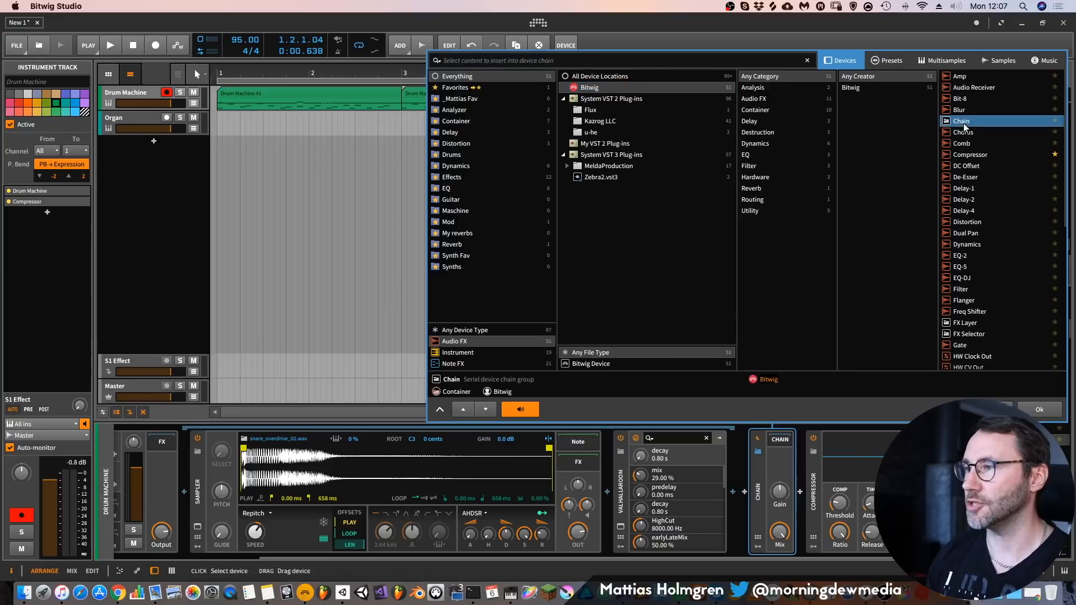
left_click(1049, 415)
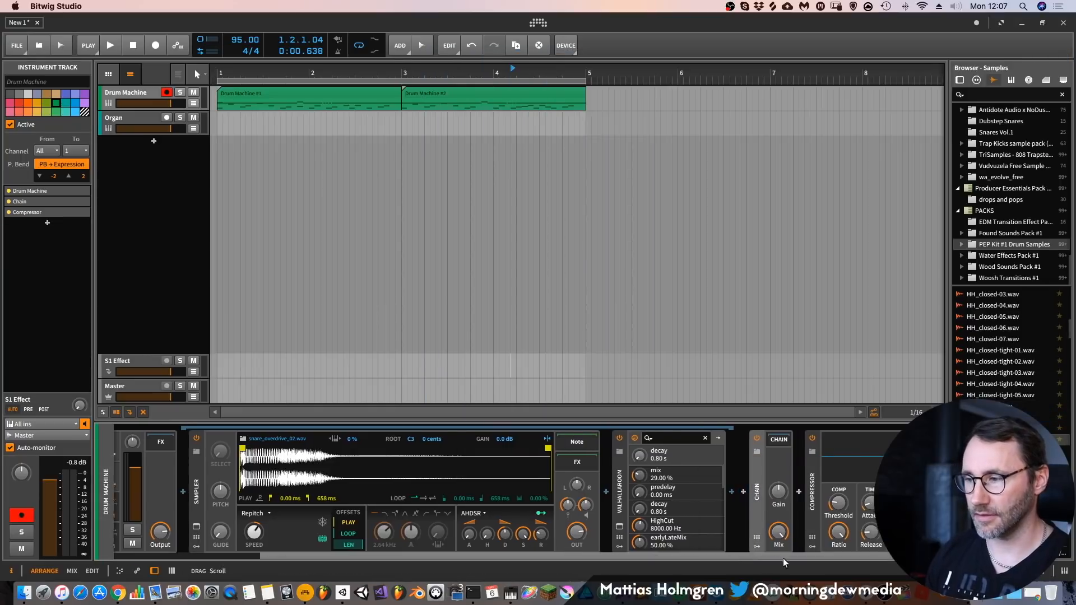
Open the Chain's nested device slot and move the Compressor inside it
scroll(782, 558, "right", 3)
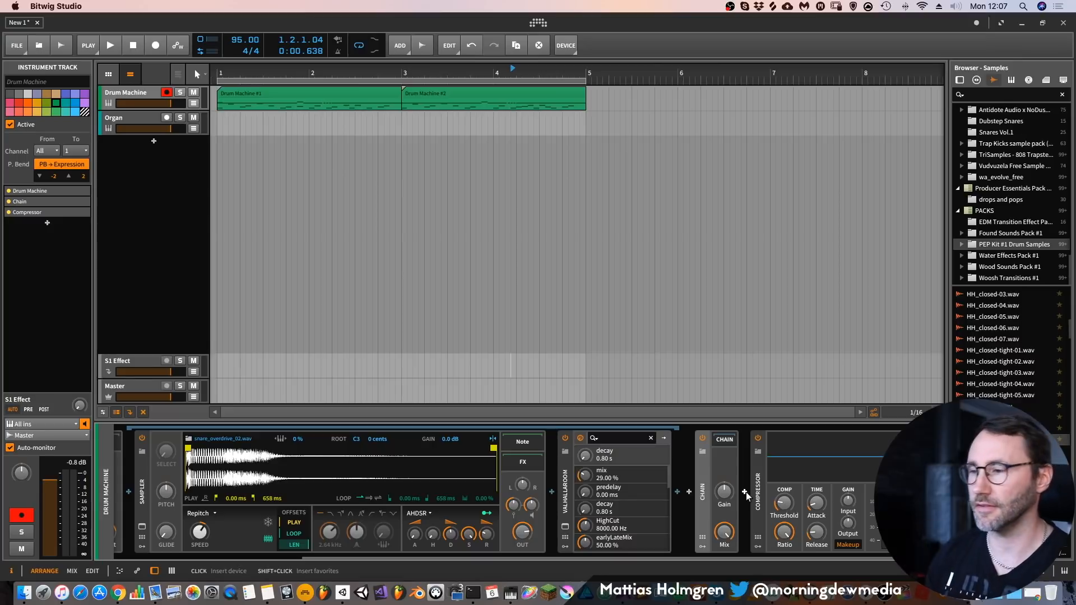
left_click(754, 473)
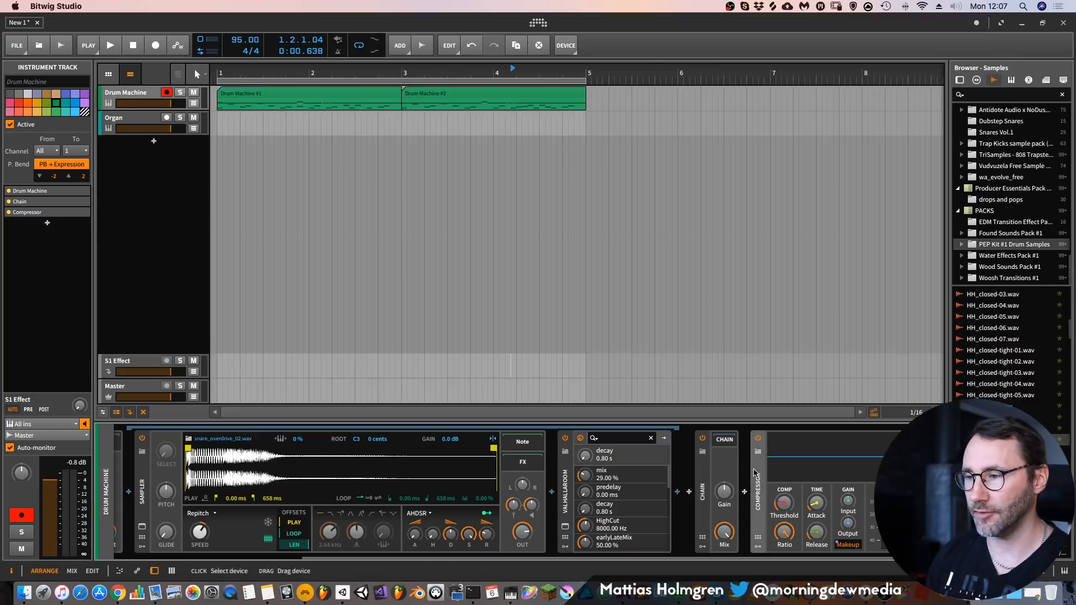
left_click(723, 438)
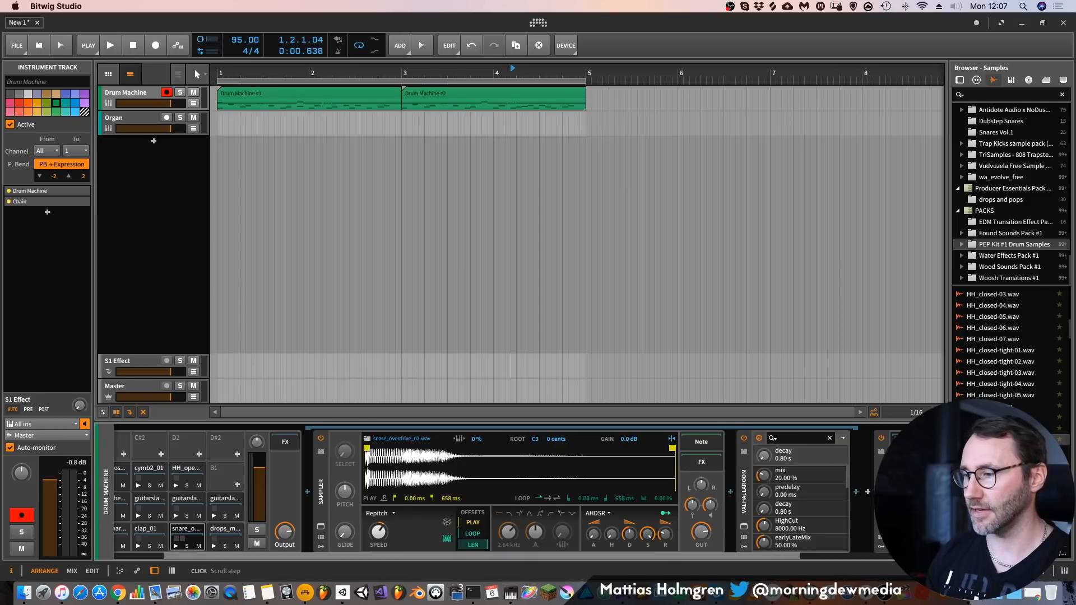
scroll(505, 492, "right", 5)
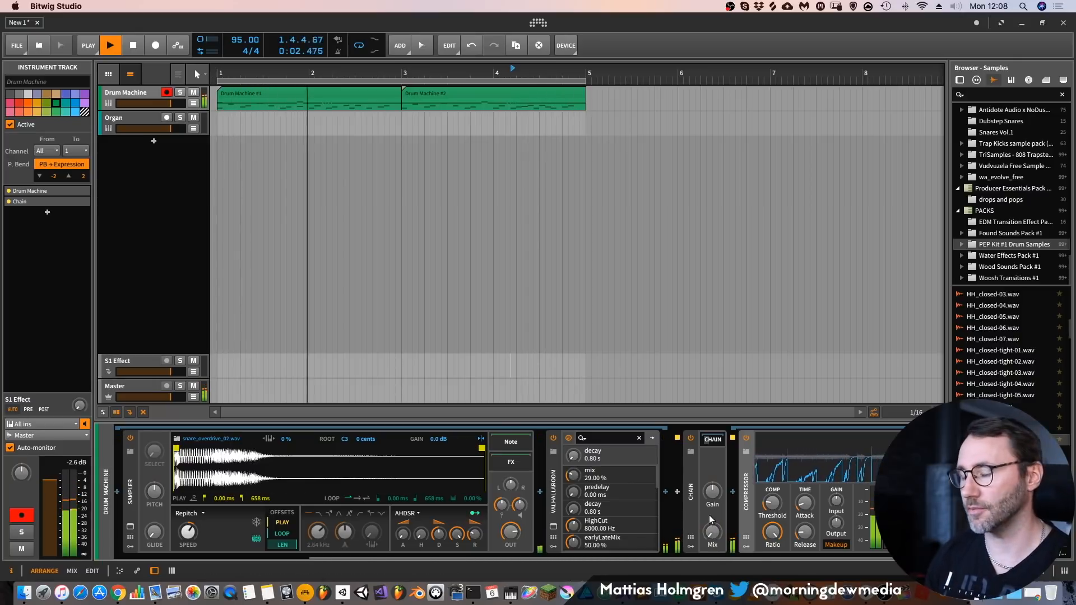
Set the Chain's mix to 28 % during playback to blend in the compression, and collapse its nested devices
left_click_drag(718, 533, 718, 516)
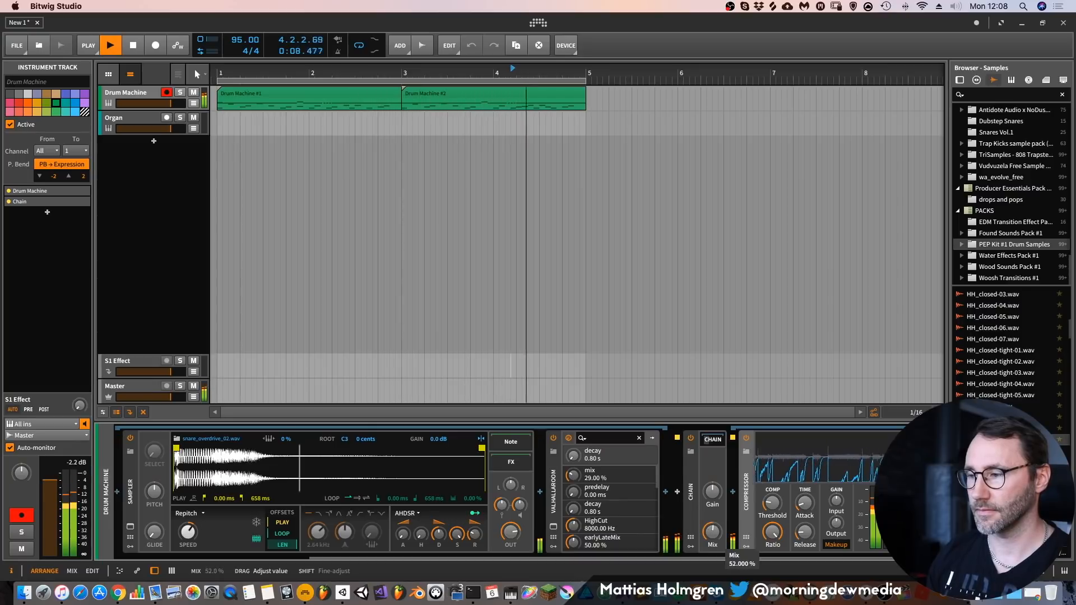
left_click_drag(712, 531, 712, 526)
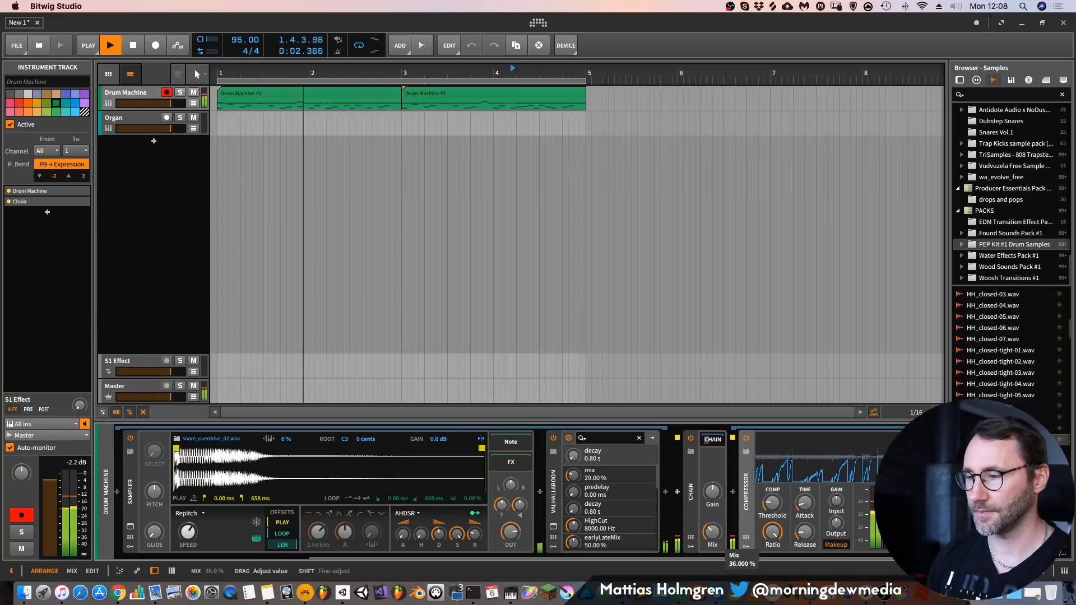
left_click_drag(712, 531, 712, 534)
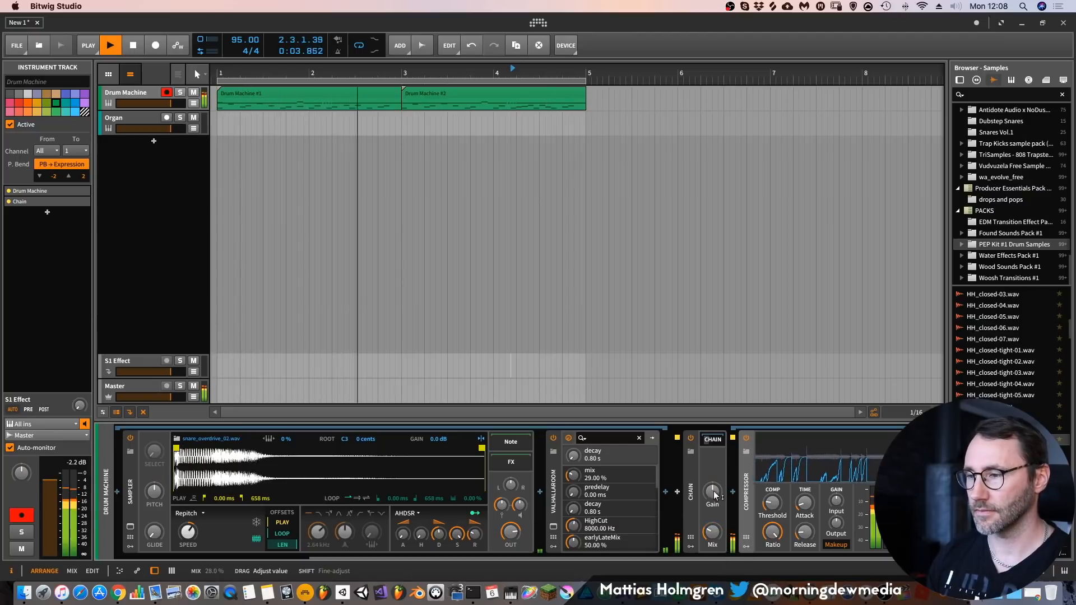
left_click(713, 441)
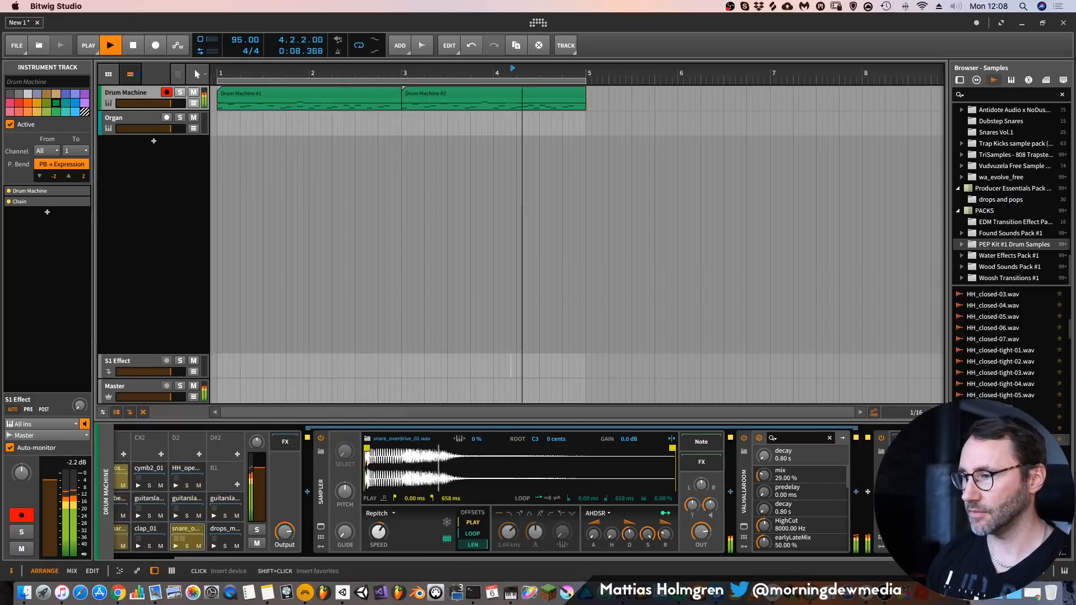
Insert a Peak Limiter from the Dynamics collection after the Chain
left_click(937, 491)
left_click(460, 168)
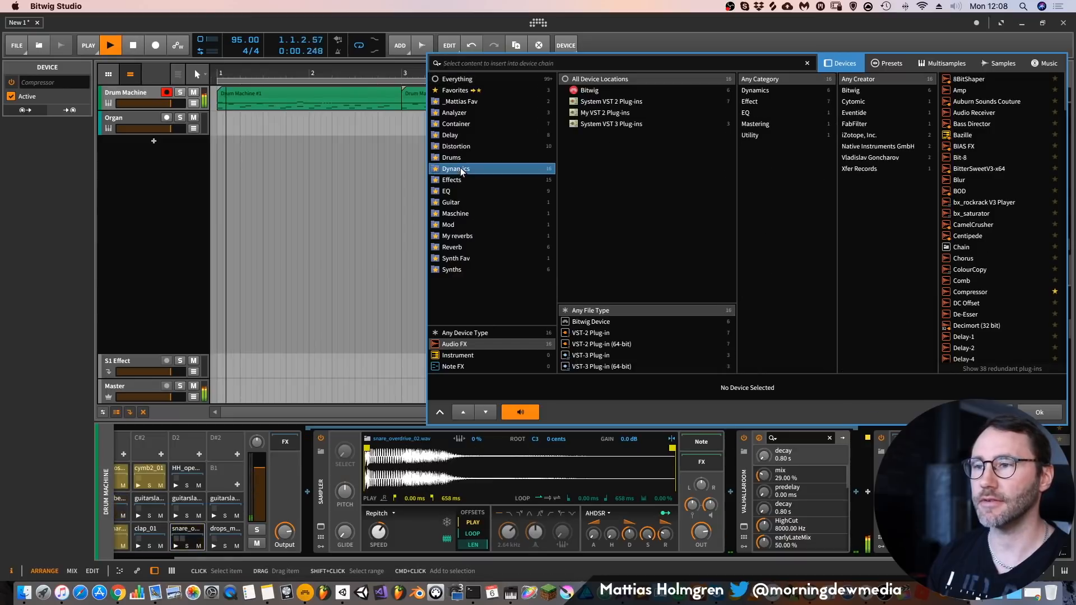
left_click(985, 179)
left_click(1038, 411)
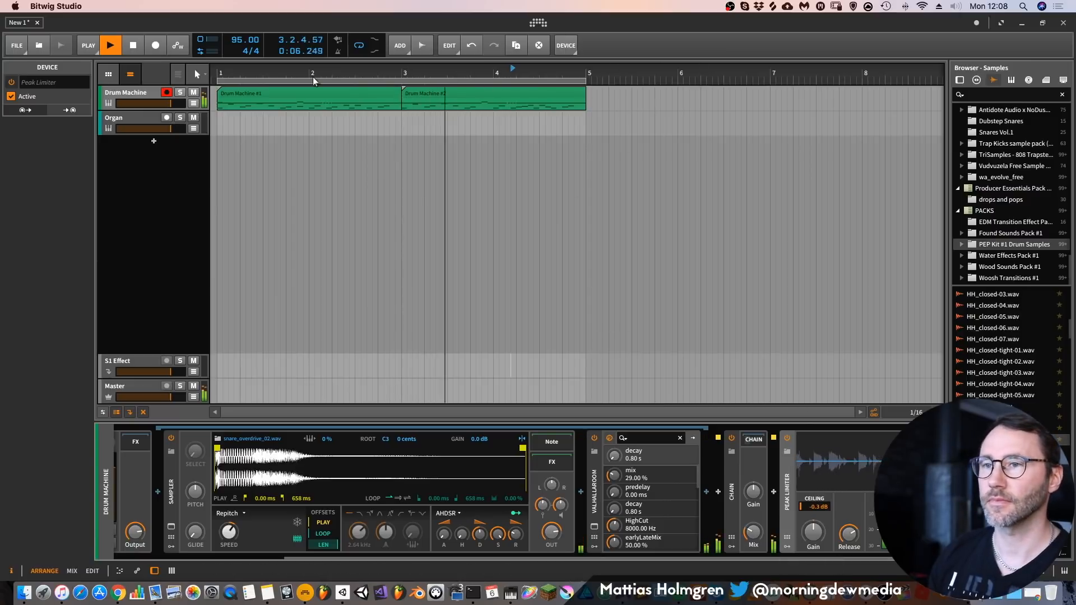
Set the playback start to bar 1, raise the Peak Limiter's gain to +5.7 dB during playback, and stop
left_click(223, 69)
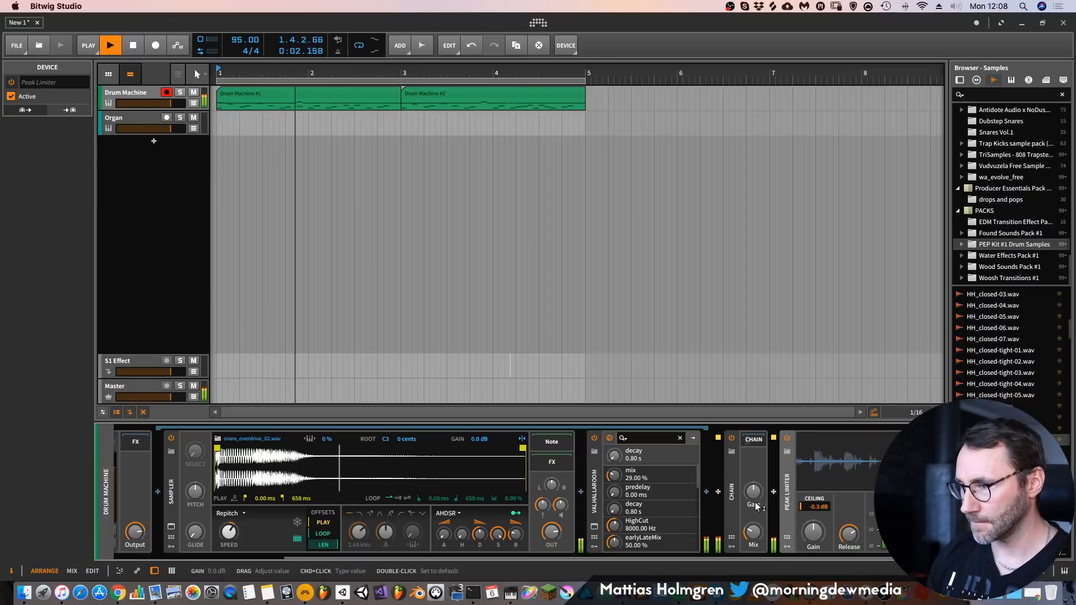
left_click_drag(813, 532, 813, 523)
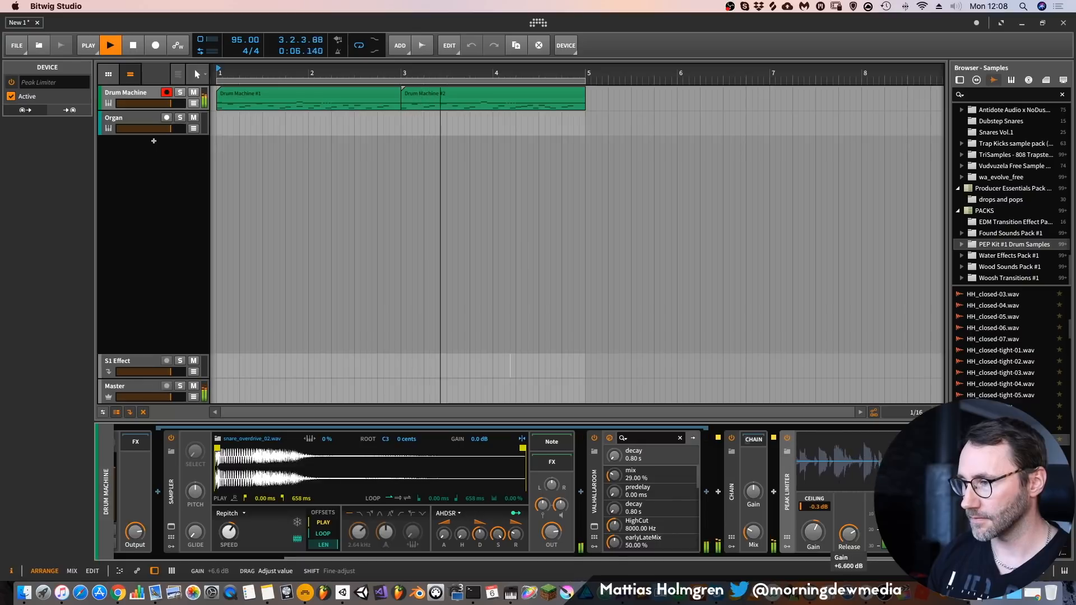
left_click_drag(813, 532, 813, 536)
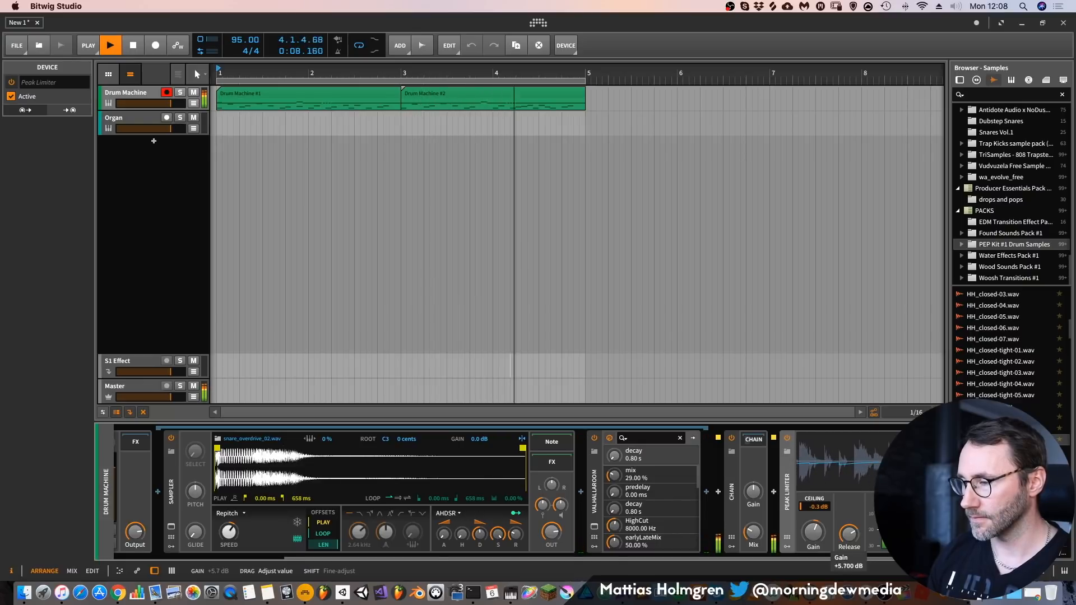
key("space")
Insert an EQ-5 from the EQ collection and place it directly after the Drum Machine, ahead of the Chain
left_click(773, 492)
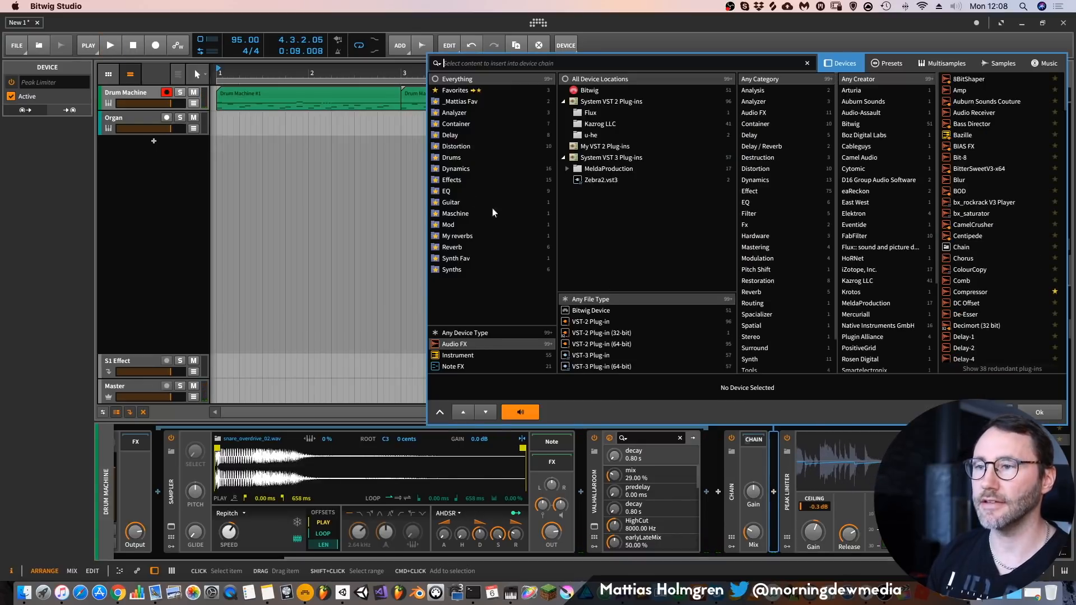
left_click(493, 191)
left_click(955, 90)
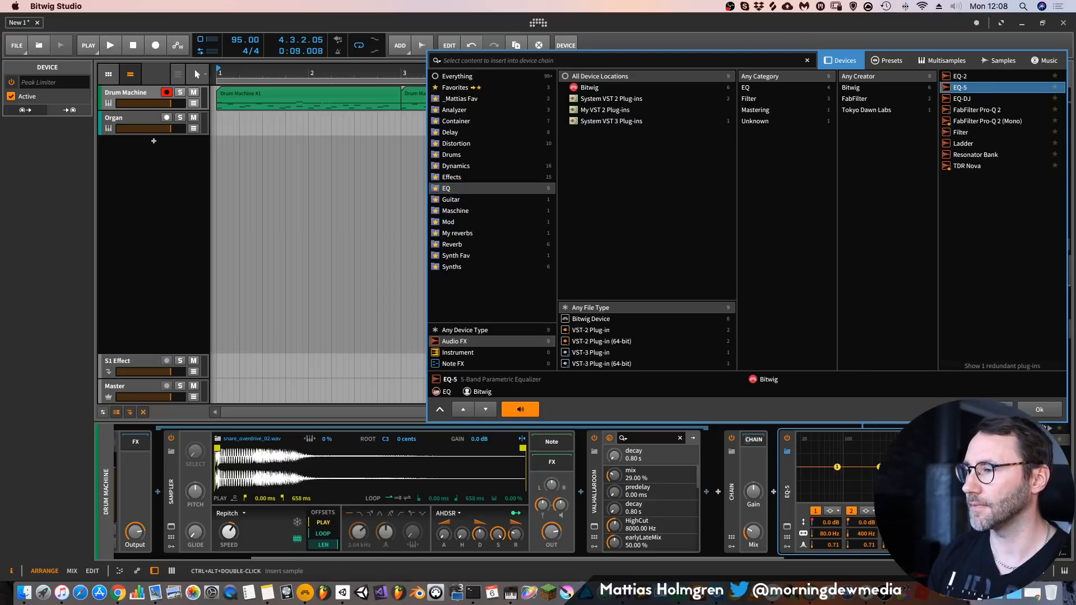
left_click(1039, 410)
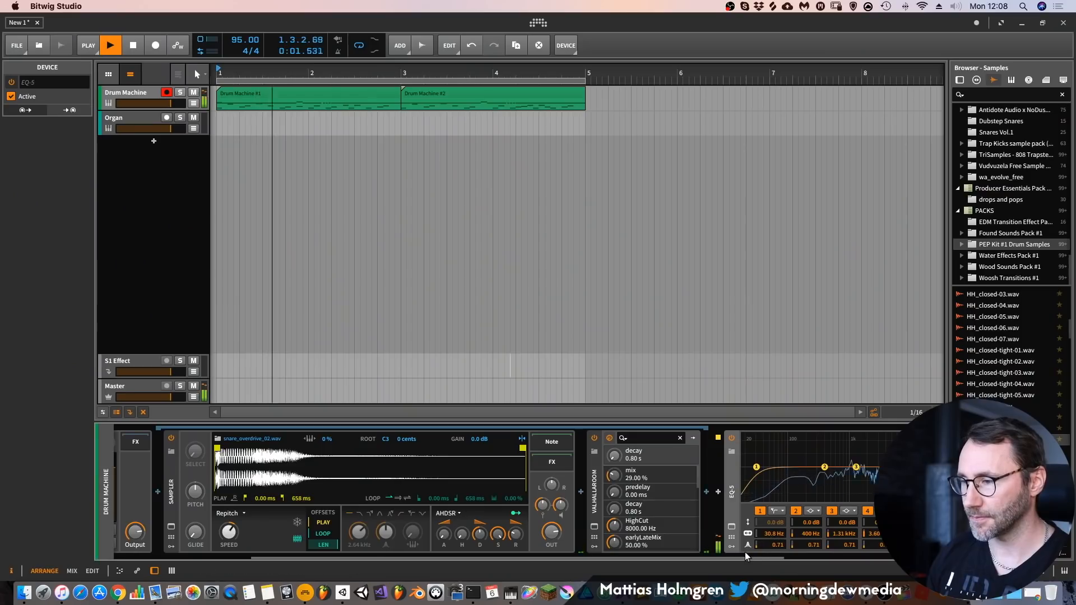
In the EQ-5, set band 1 to 30.3 Hz with Q 0.85 and band 5 to low-pass at 20.0 kHz with Q 0.87
left_click_drag(775, 556, 837, 554)
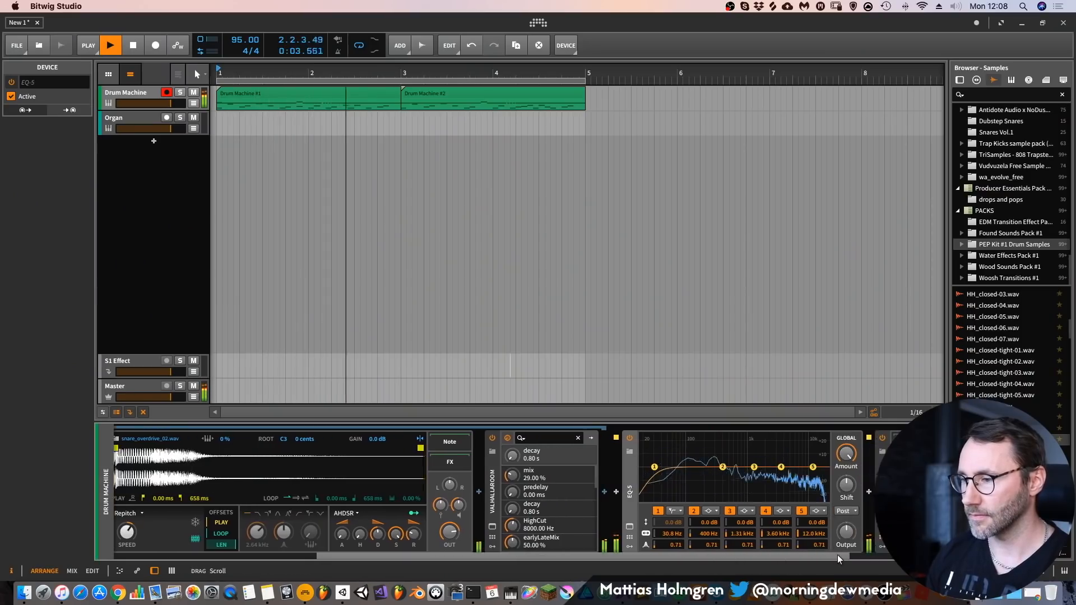
left_click_drag(665, 531, 664, 539)
left_click(828, 511)
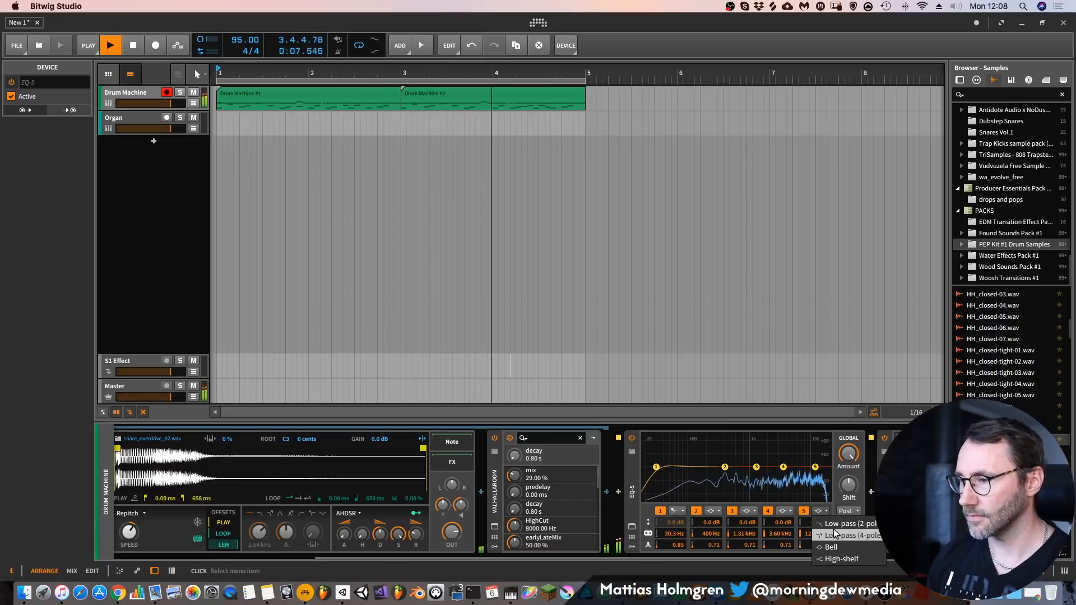
left_click(833, 531)
mouse_move(813, 532)
left_mouse_down()
mouse_move(812, 518)
mouse_move(815, 541)
left_mouse_up()
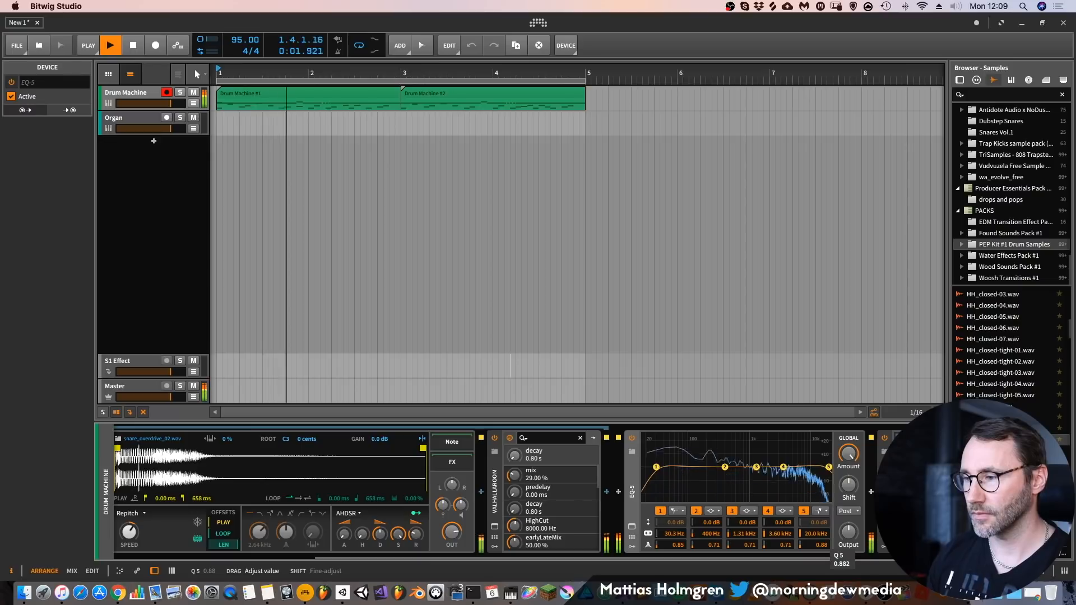
left_click(802, 512)
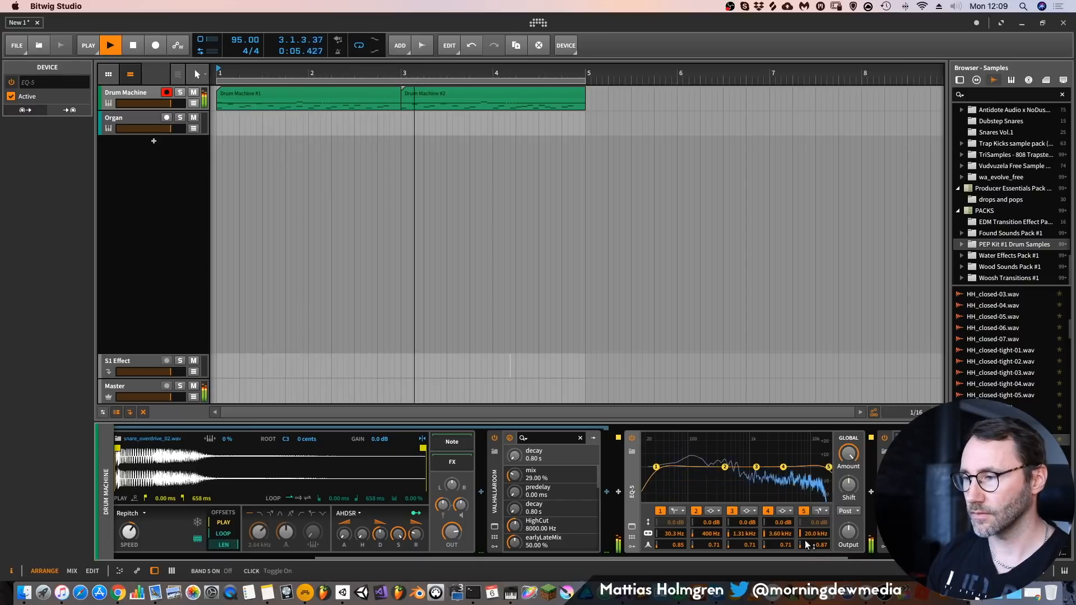
Stop playback and insert ValhallaRoom from the Reverb collection after the Sampler in the doumbek pad's chain
left_click_drag(802, 557, 900, 557)
scroll(455, 554, "left", 5)
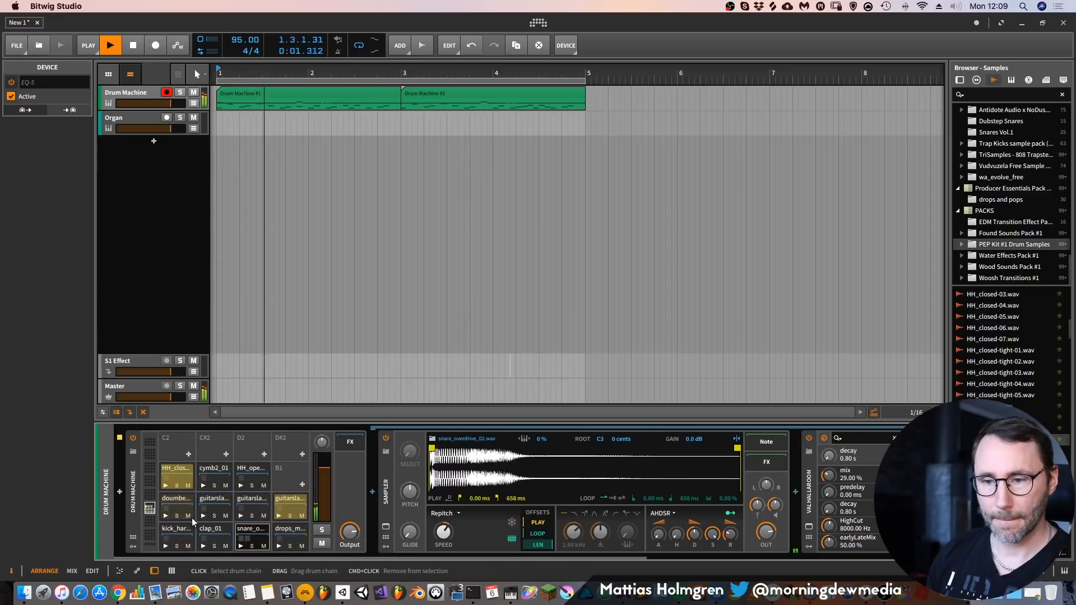
left_click(168, 496)
key("space")
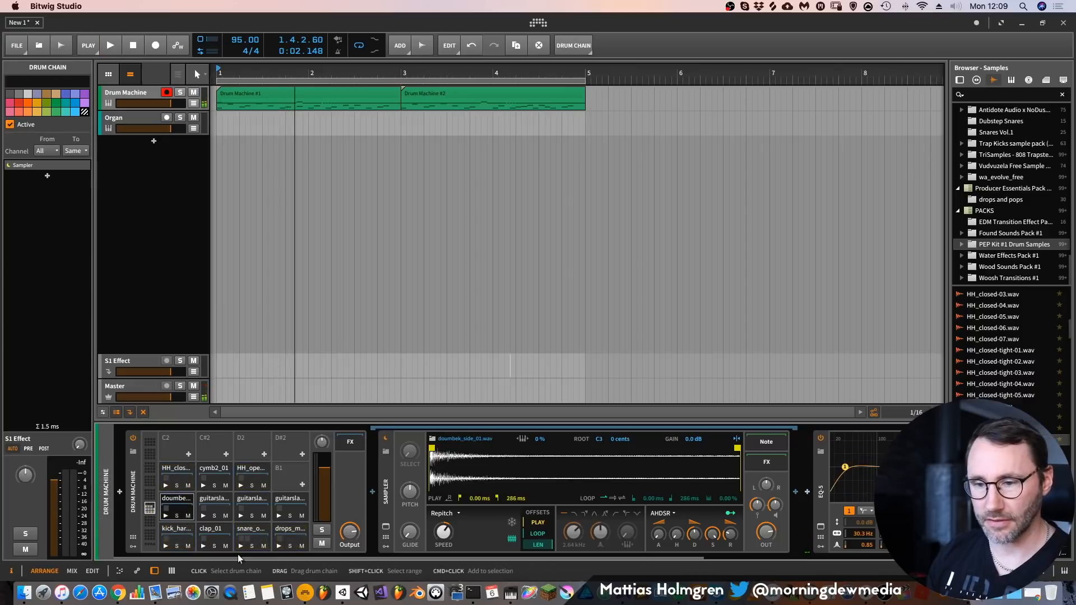
scroll(687, 491, "right", 5)
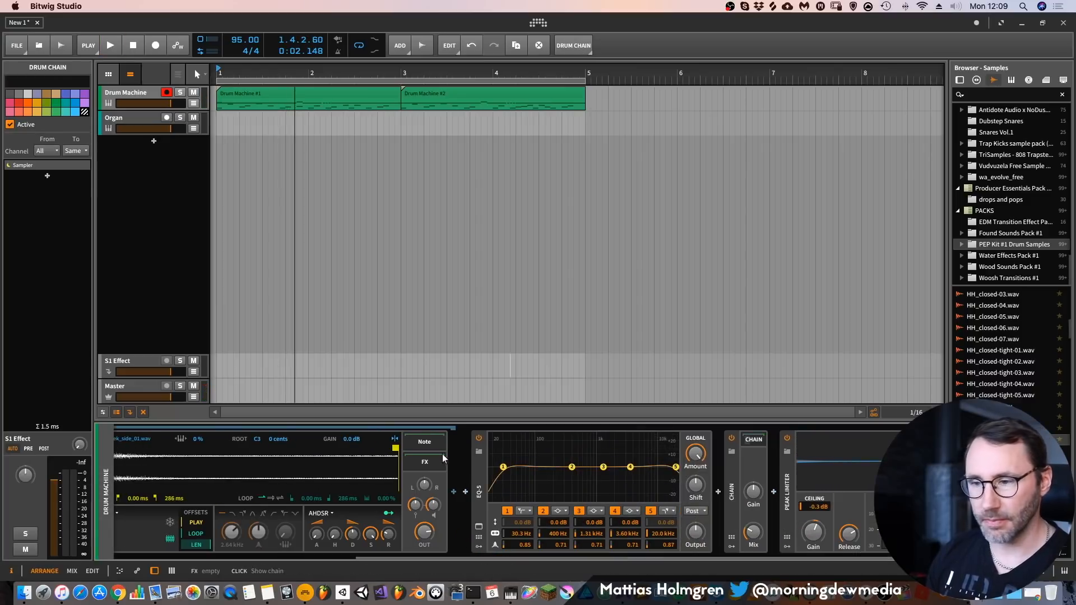
left_click(456, 492)
left_click(457, 247)
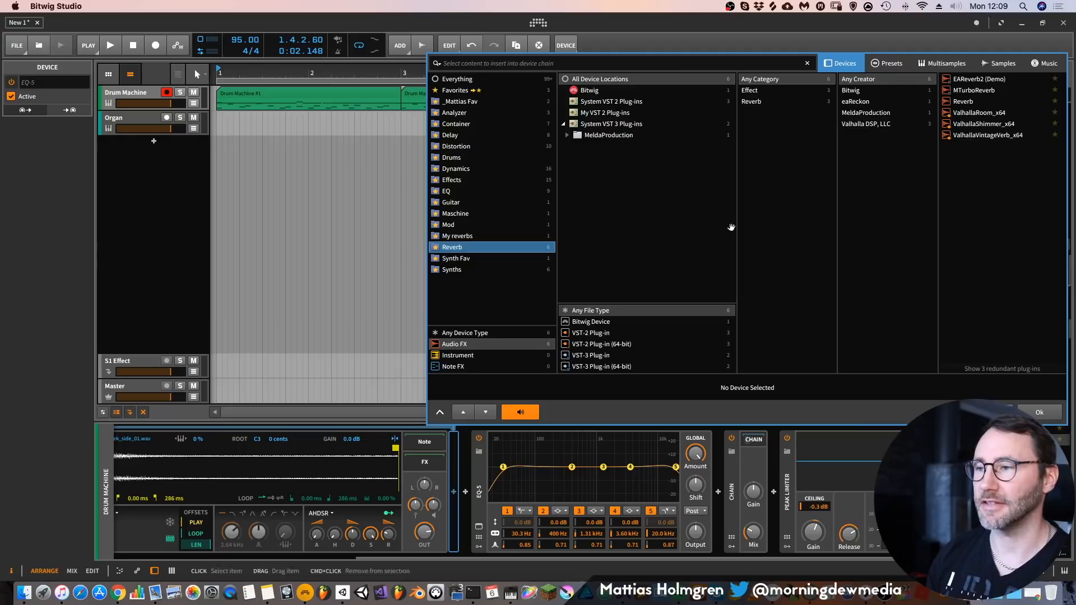
left_click(976, 116)
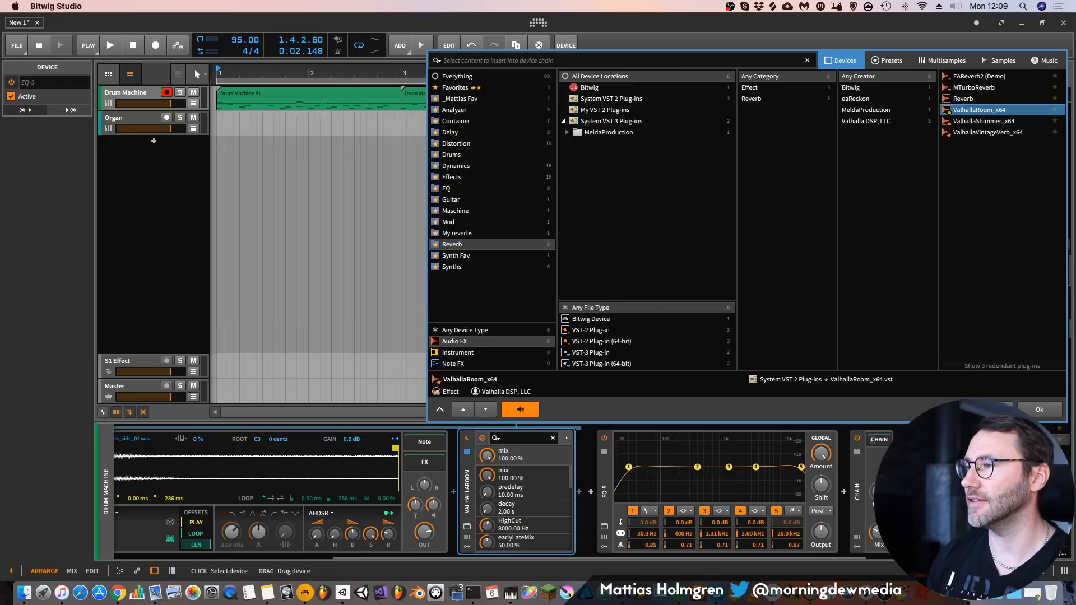
left_click(1038, 411)
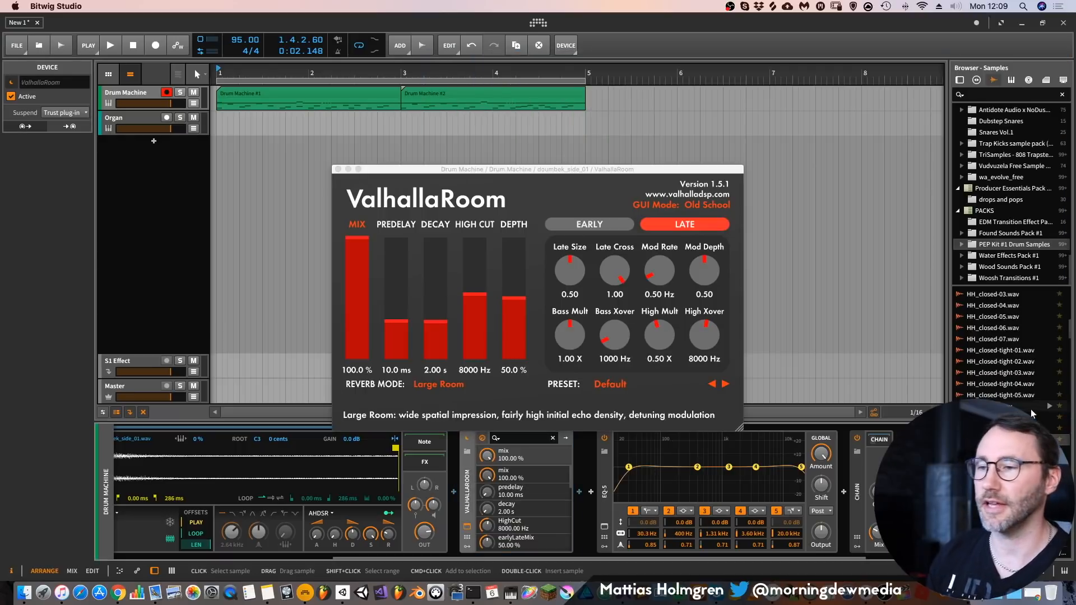
During playback, set the doumbek's ValhallaRoom to 35.9% mix, 0.0 ms predelay, 0.49 s decay and Dense Room mode, and close its window
key("space")
left_click(434, 325)
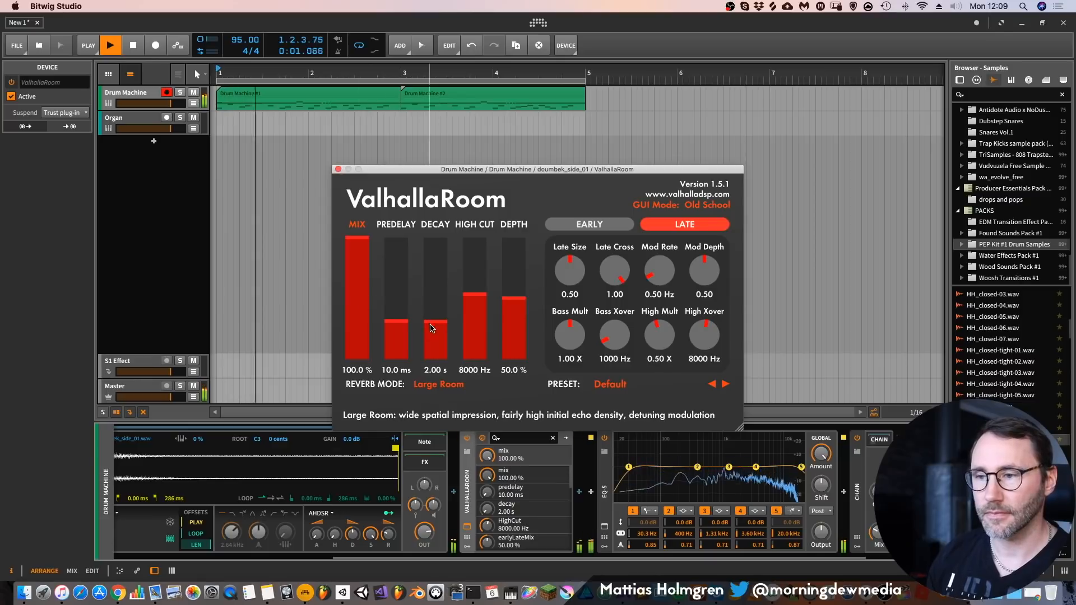
left_click_drag(362, 271, 362, 340)
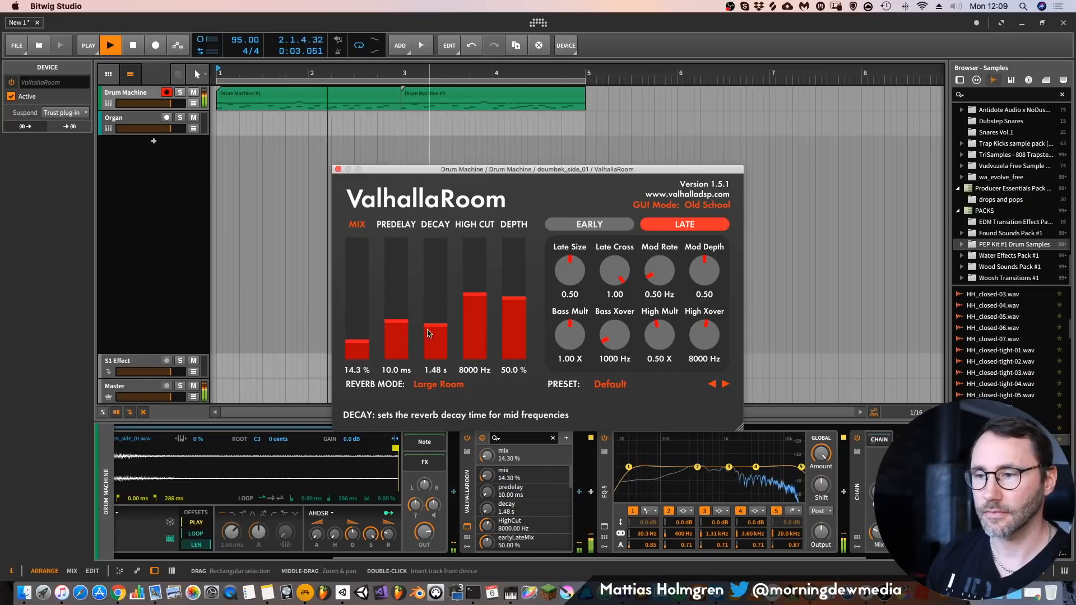
left_click_drag(436, 325, 436, 342)
left_click_drag(356, 340, 398, 392)
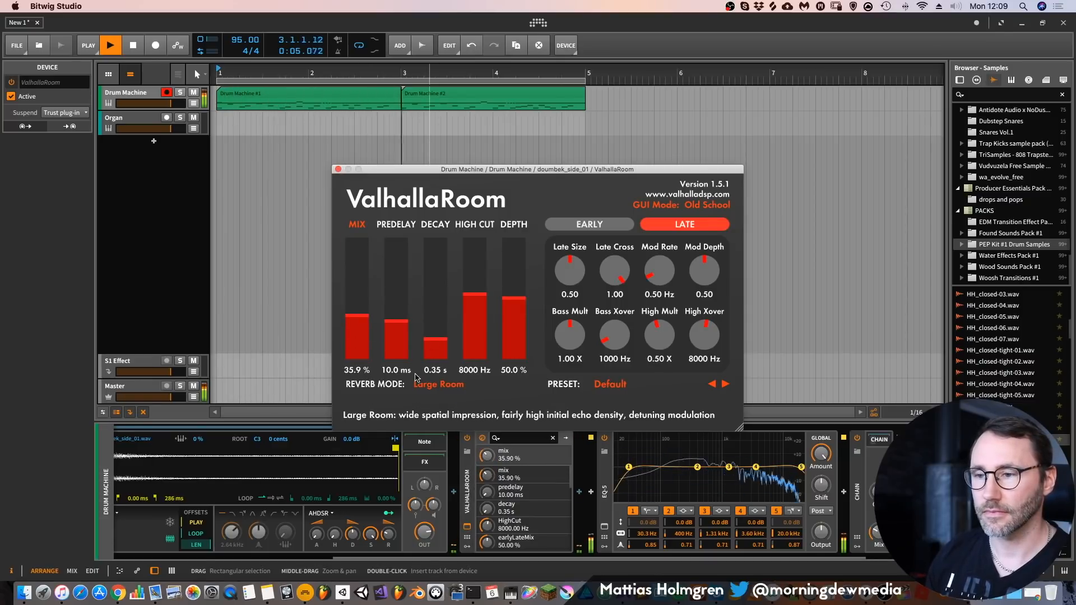
left_click_drag(435, 342, 435, 335)
left_click(438, 384)
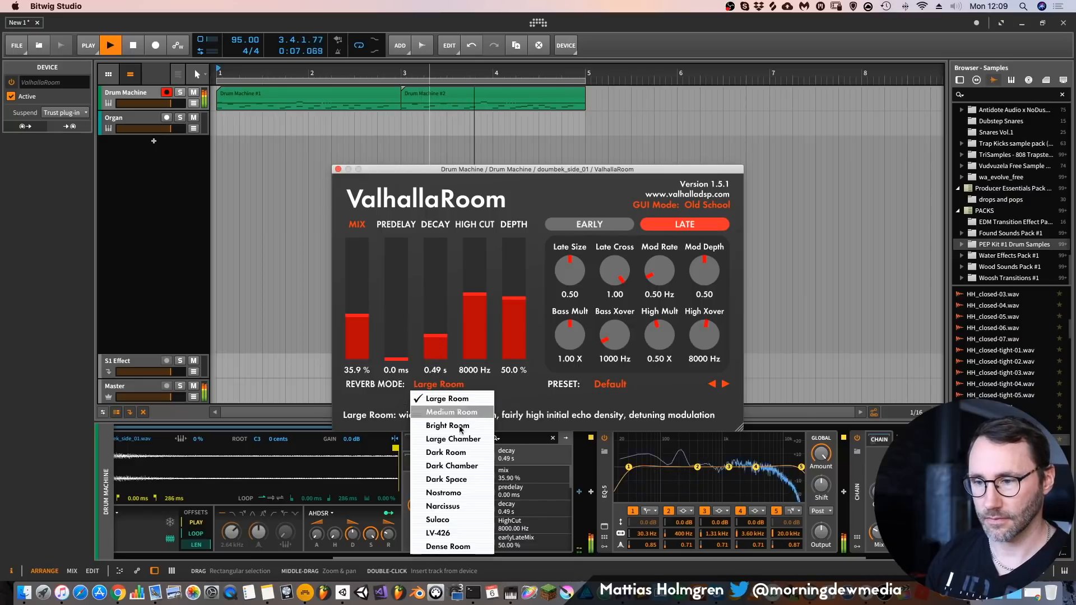
left_click(445, 547)
left_click(337, 169)
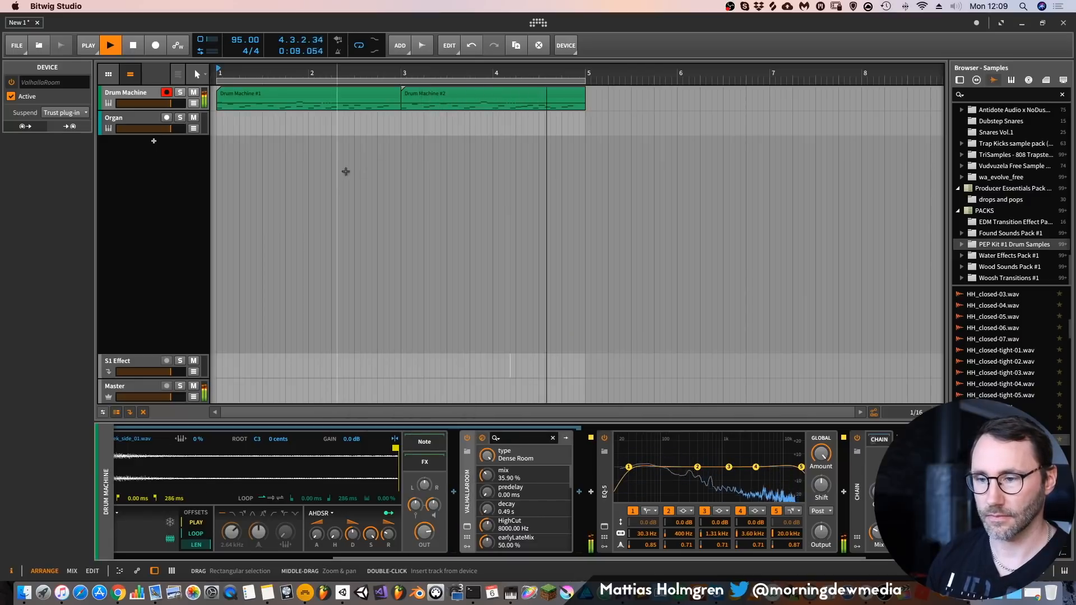
Insert a Delay-2 from the Delay collection between the doumbek's Sampler and ValhallaRoom
left_click_drag(360, 553, 745, 560)
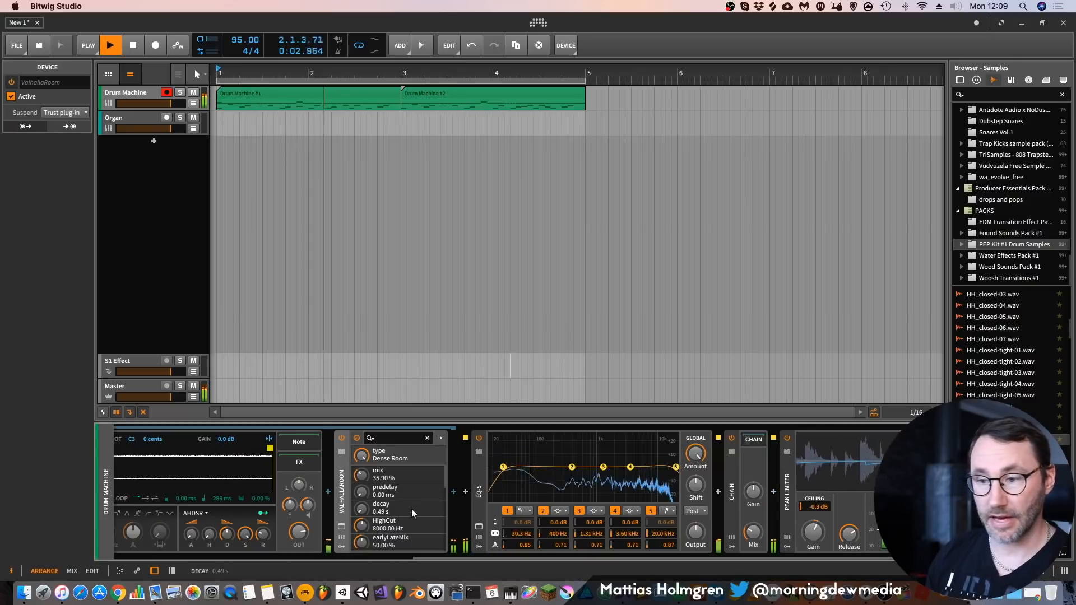
left_click(328, 491)
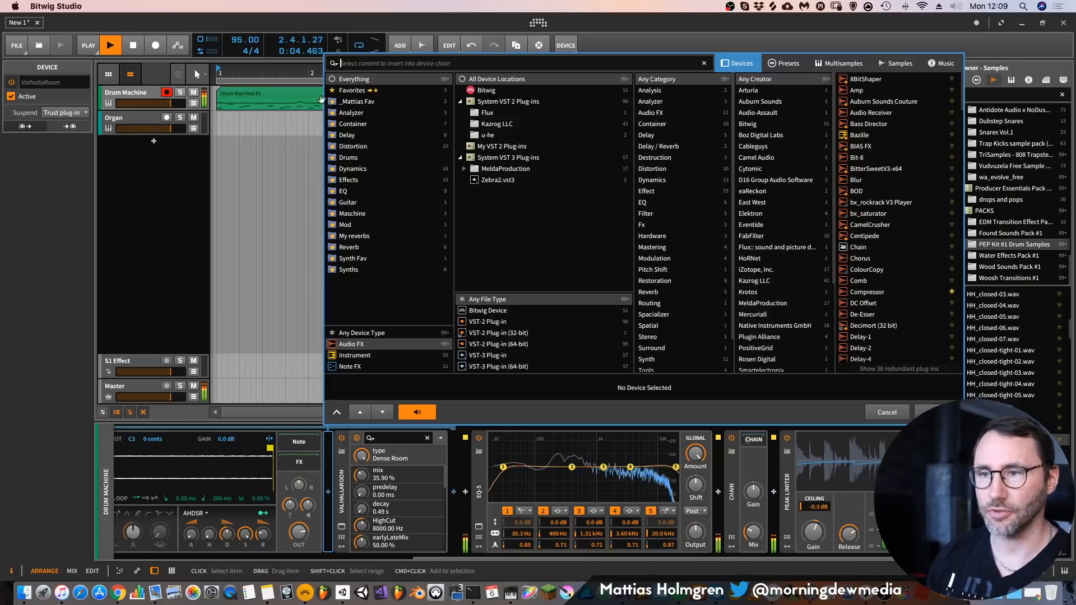
left_click(348, 133)
left_click(869, 101)
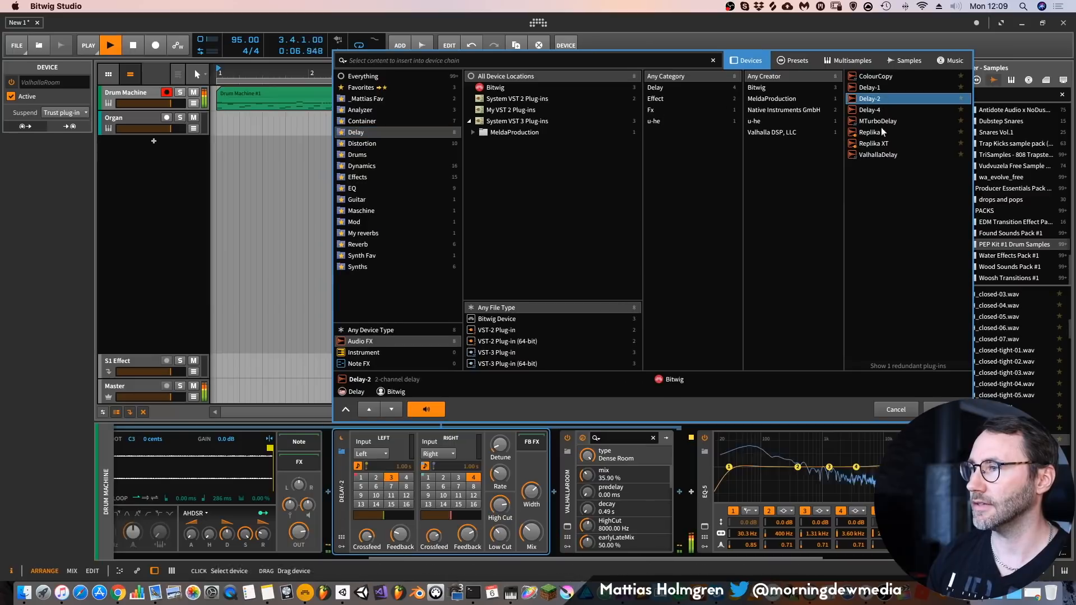
left_click(945, 409)
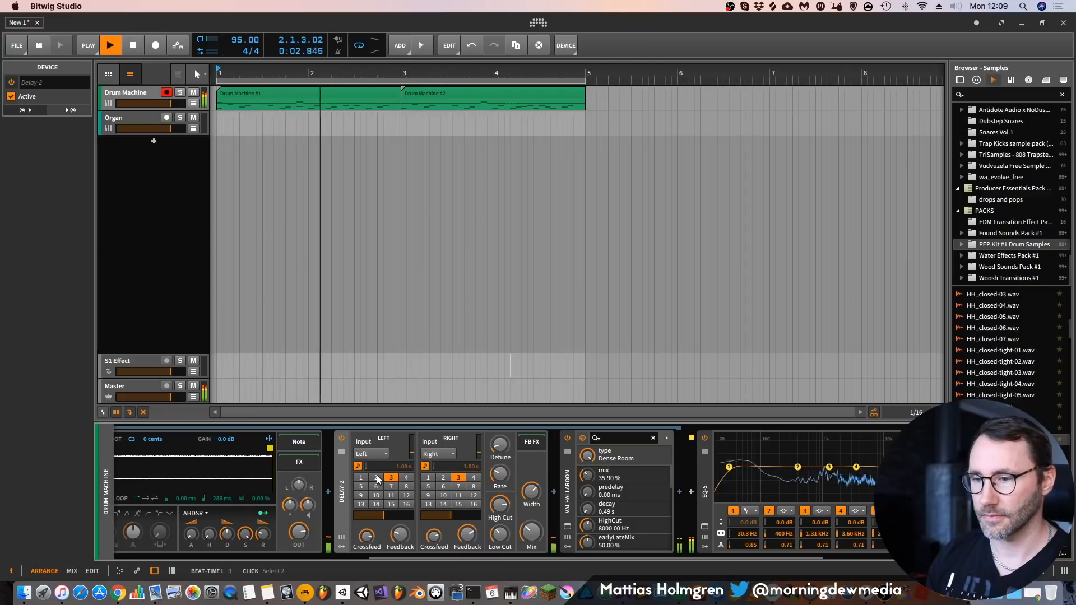
In Delay-2, set the beat times to 2 for the left and 3 for the right, and adjust the feedback, crossfeed and mix
left_click_drag(467, 536, 432, 552)
left_click_drag(367, 537, 368, 547)
left_click_drag(531, 533, 531, 550)
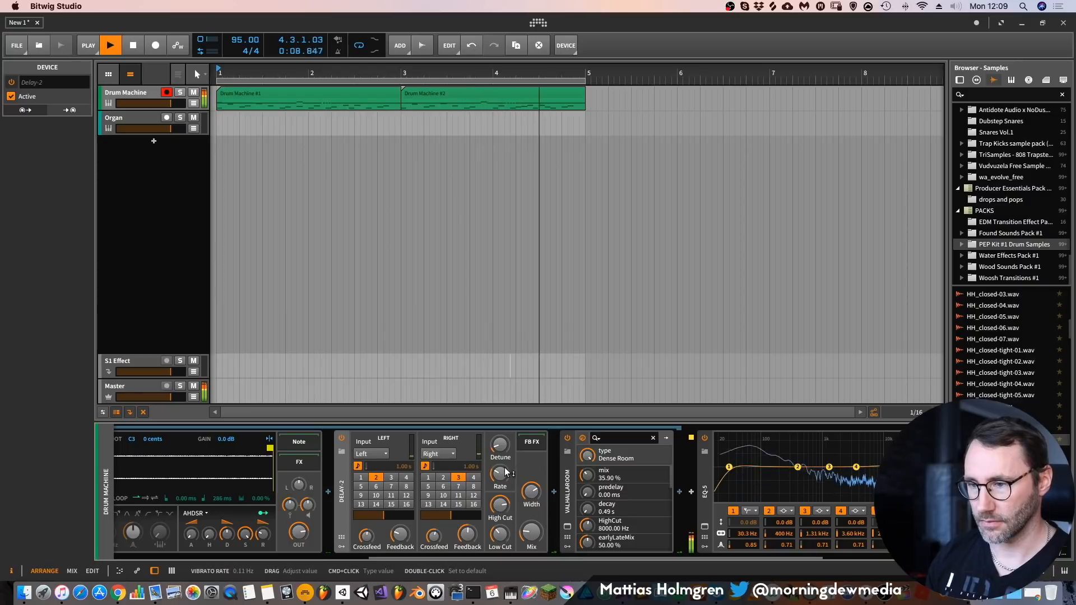
Solo the doumbek pad, set its Delay-2 mix to 16.0% during playback, and unsolo the pad
left_click(314, 557)
left_click(175, 516)
key("space")
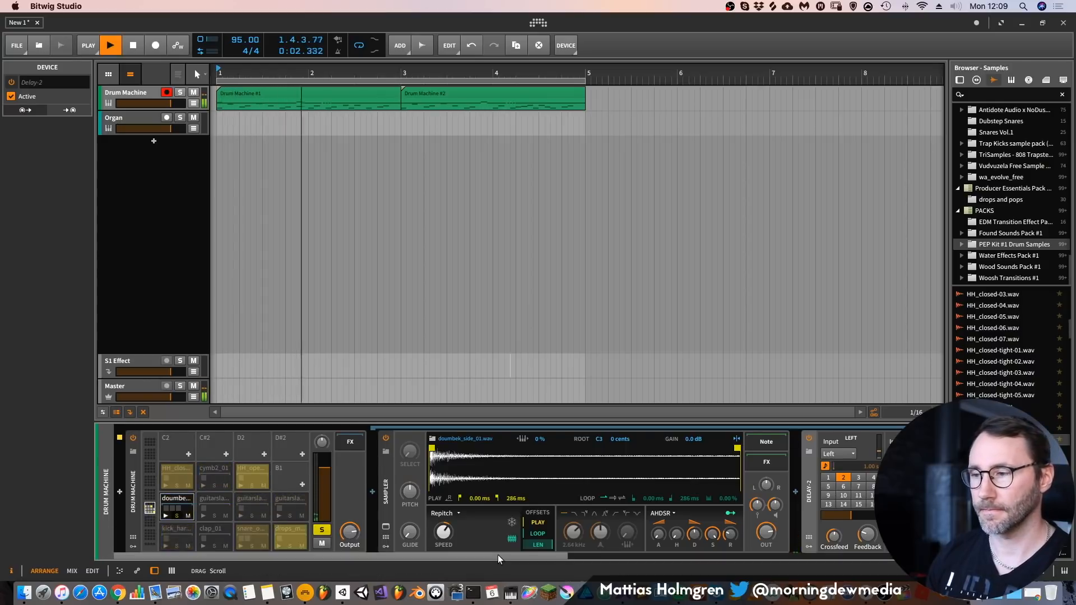
left_click_drag(498, 556, 701, 567)
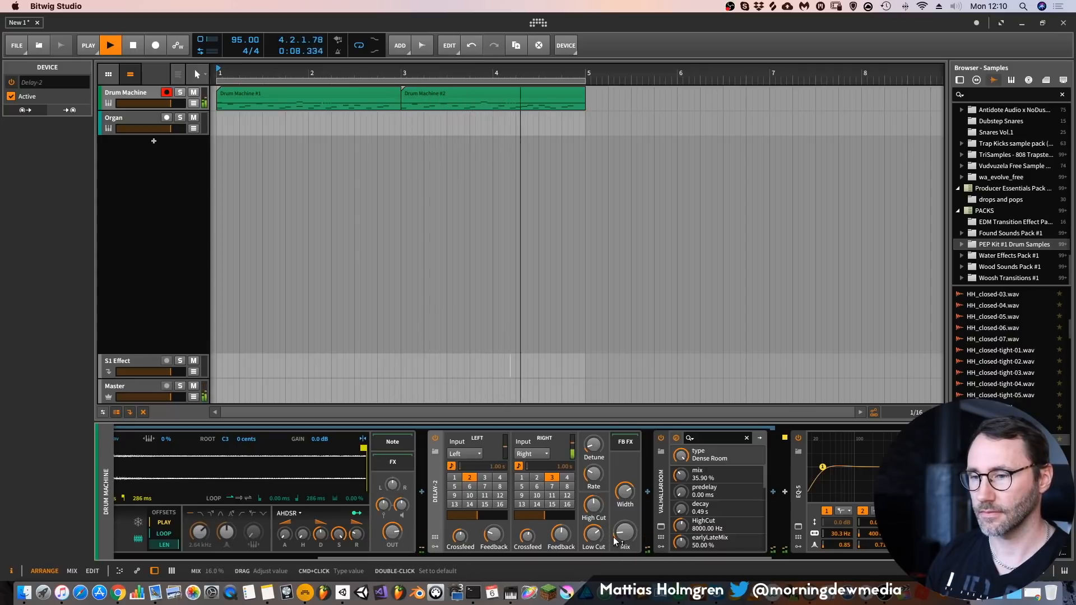
left_click_drag(520, 556, 205, 554)
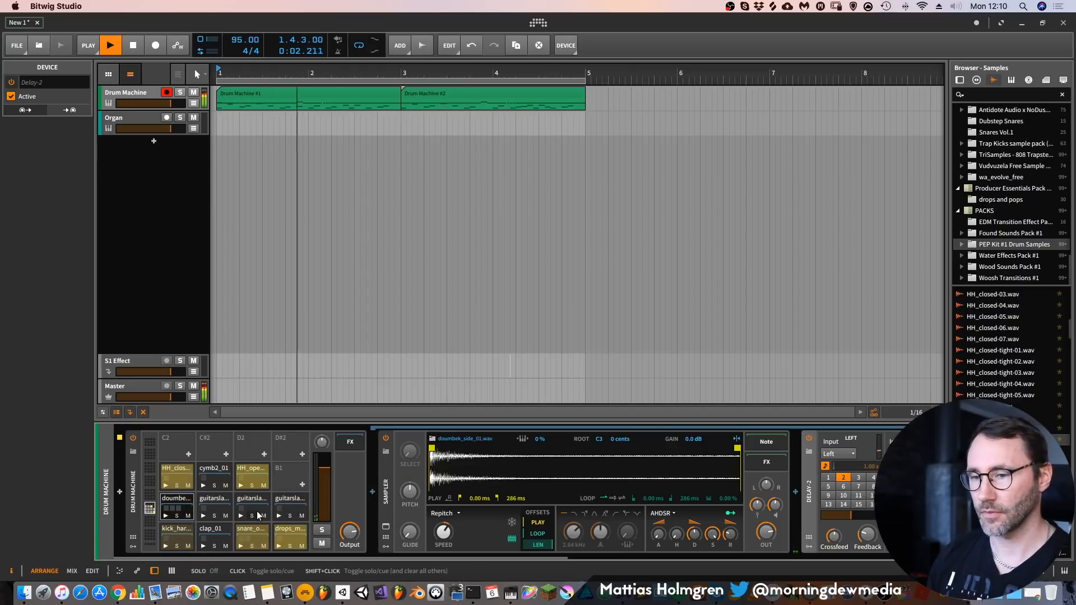
left_click_drag(316, 554, 109, 556)
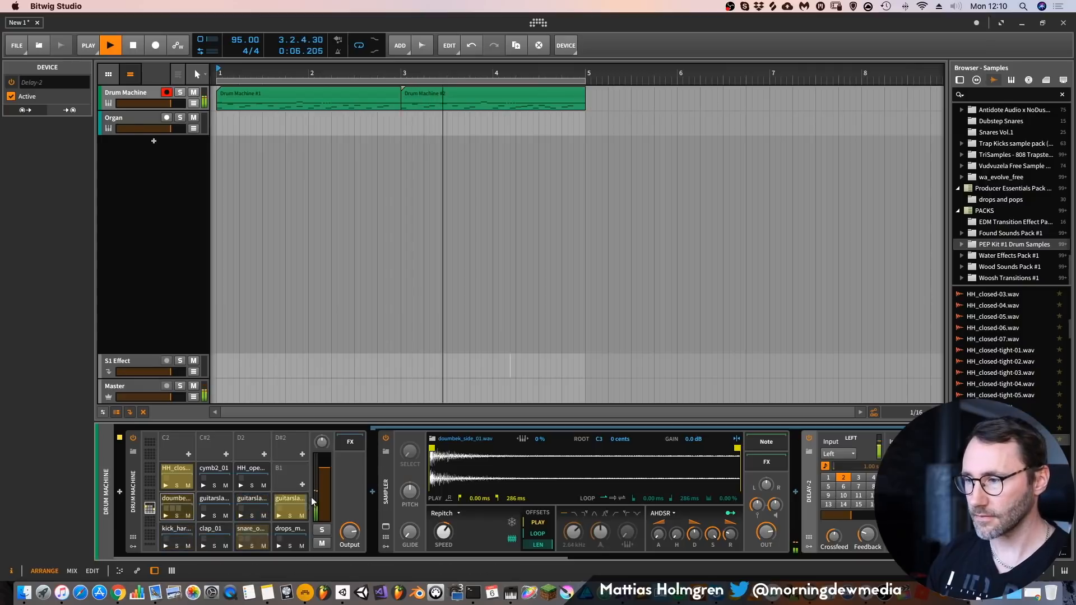
Examine the Drum Machine's individual pad channels in the mixer, collapse them, and return to the arrangement
key("alt+2")
left_click(178, 76)
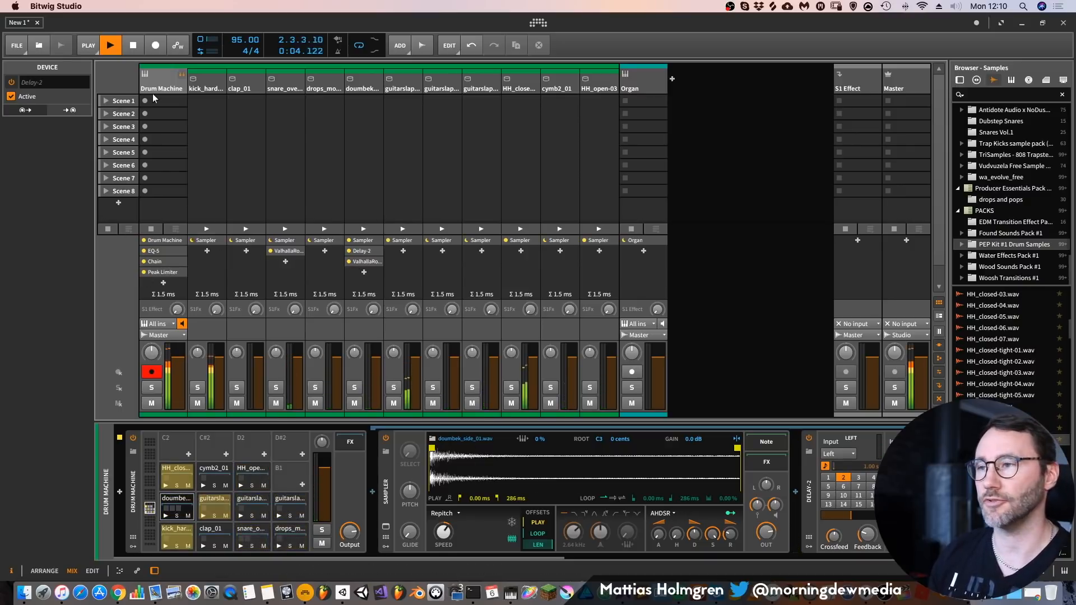
left_click(181, 76)
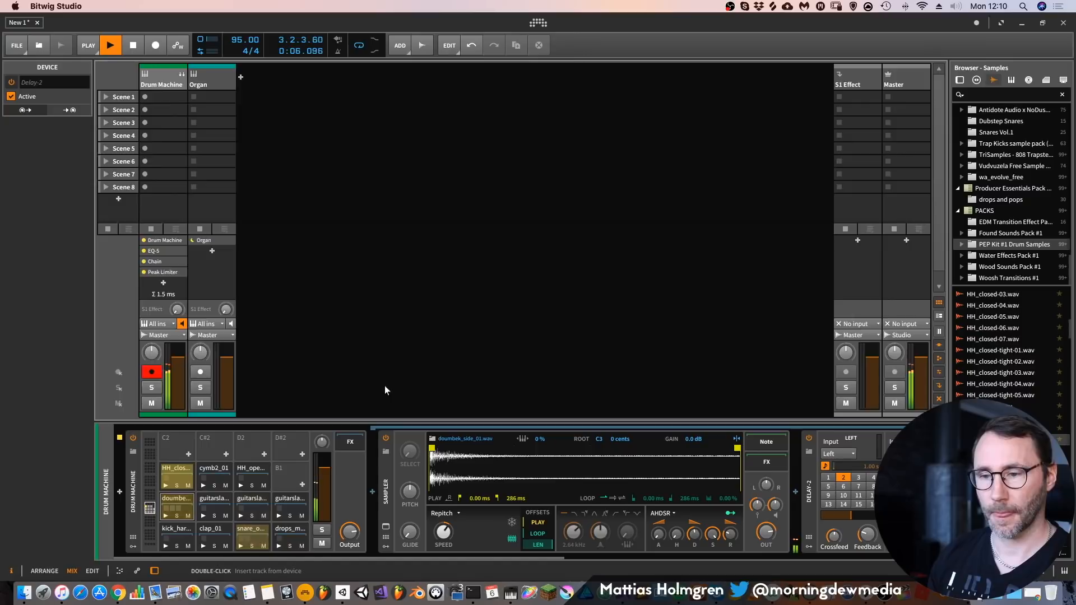
key("alt+1")
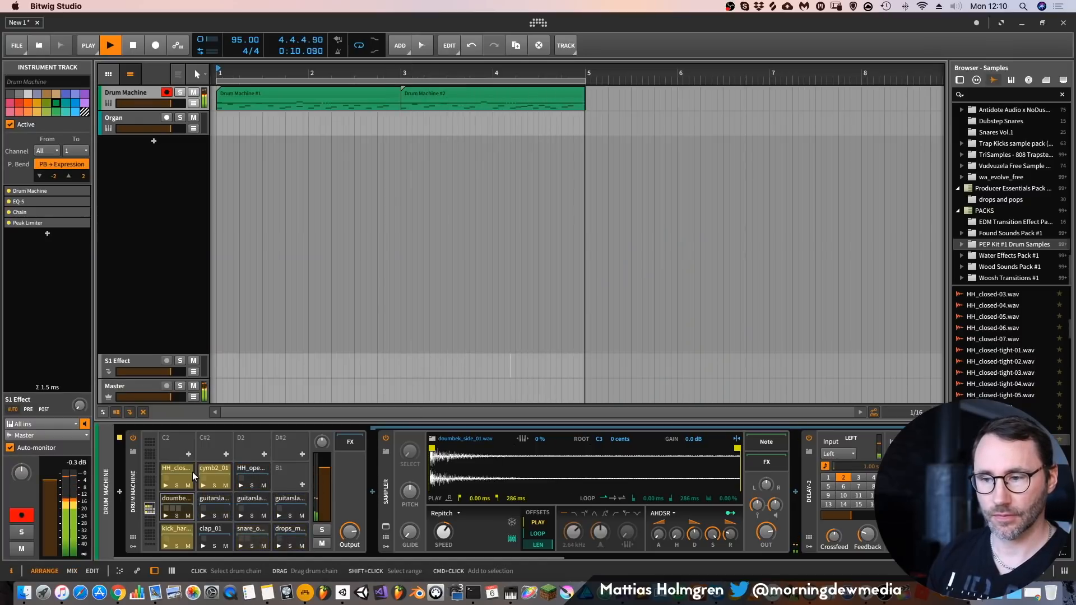
key("alt+2")
key("alt+1")
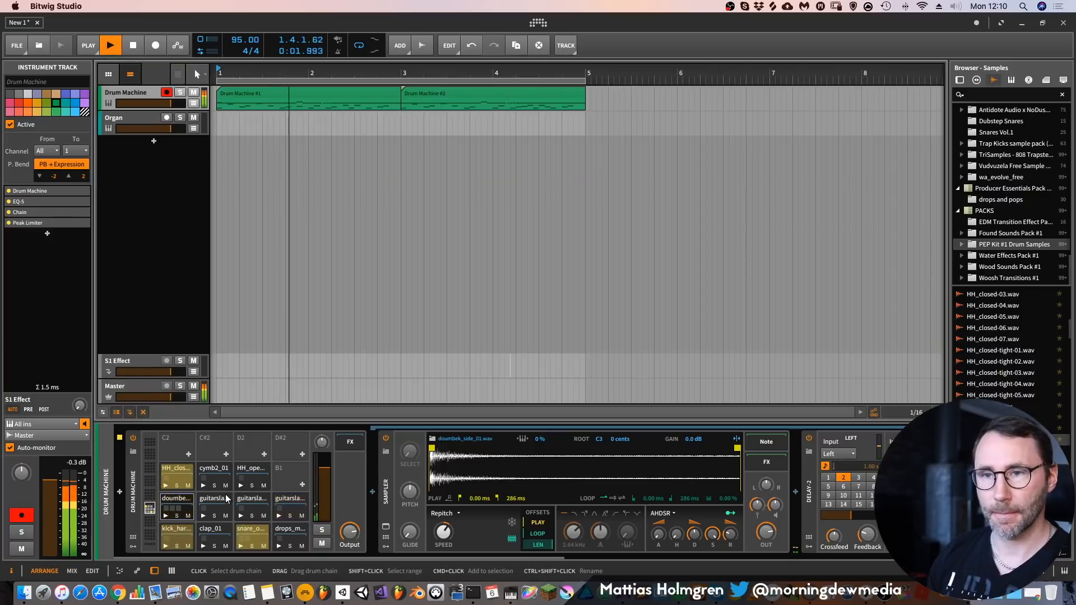
Insert a Filter from the EQ collection after the Peak Limiter on the Drum Machine track
double_click(59, 236)
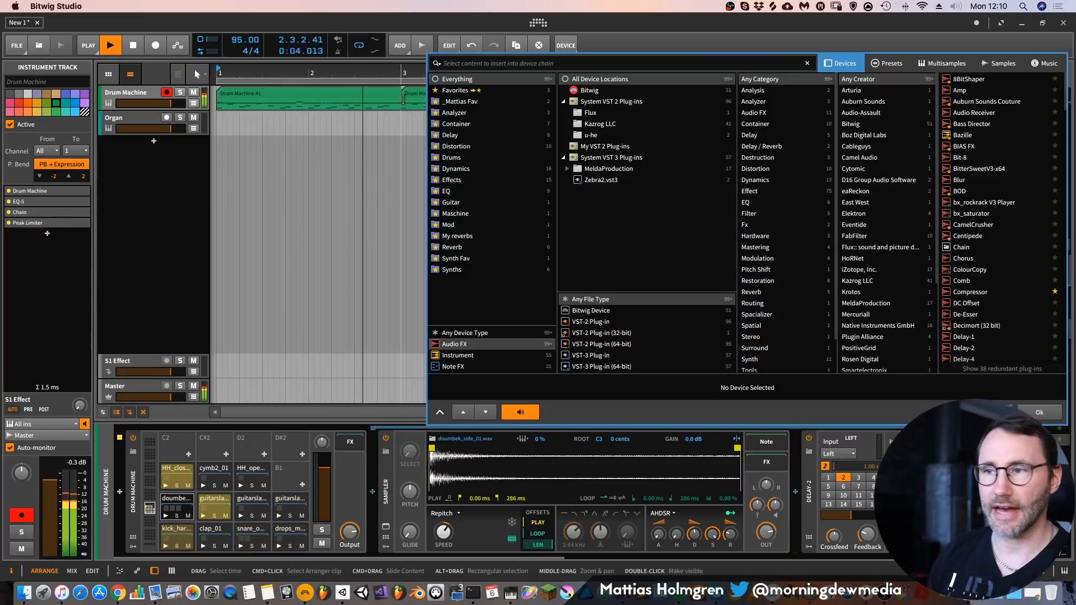
left_click(463, 191)
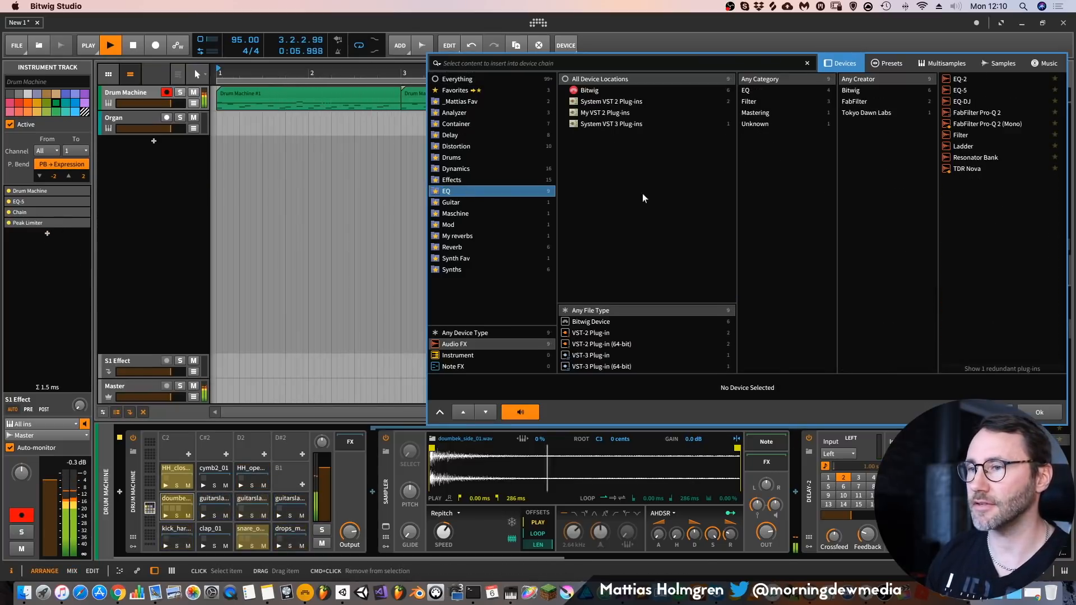
double_click(960, 135)
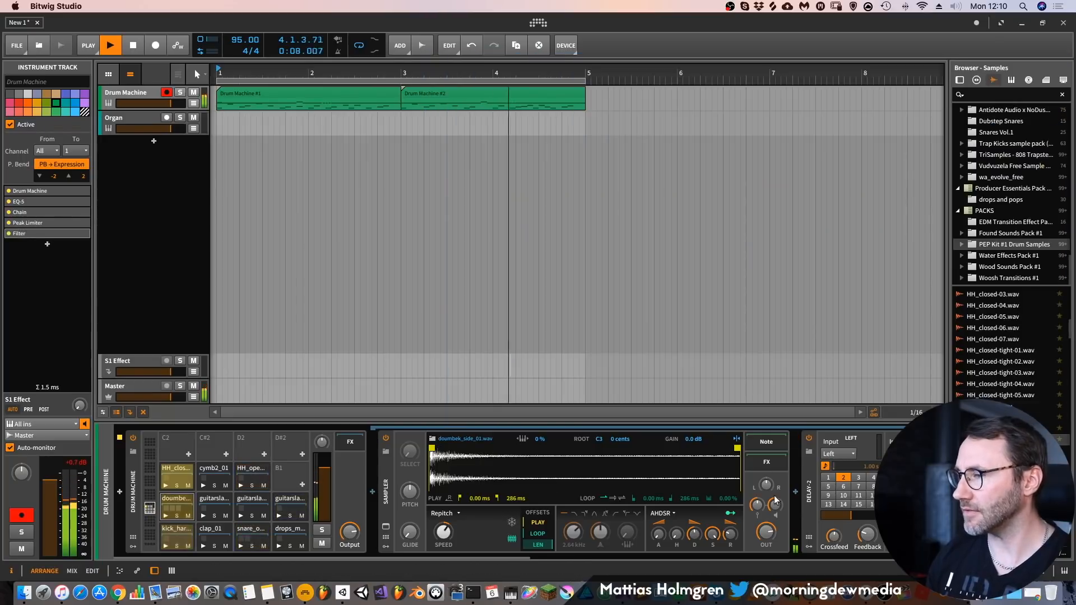
Switch the Filter after the Peak Limiter to a different filter mode and sweep its cutoff during playback
left_click_drag(517, 558, 933, 558)
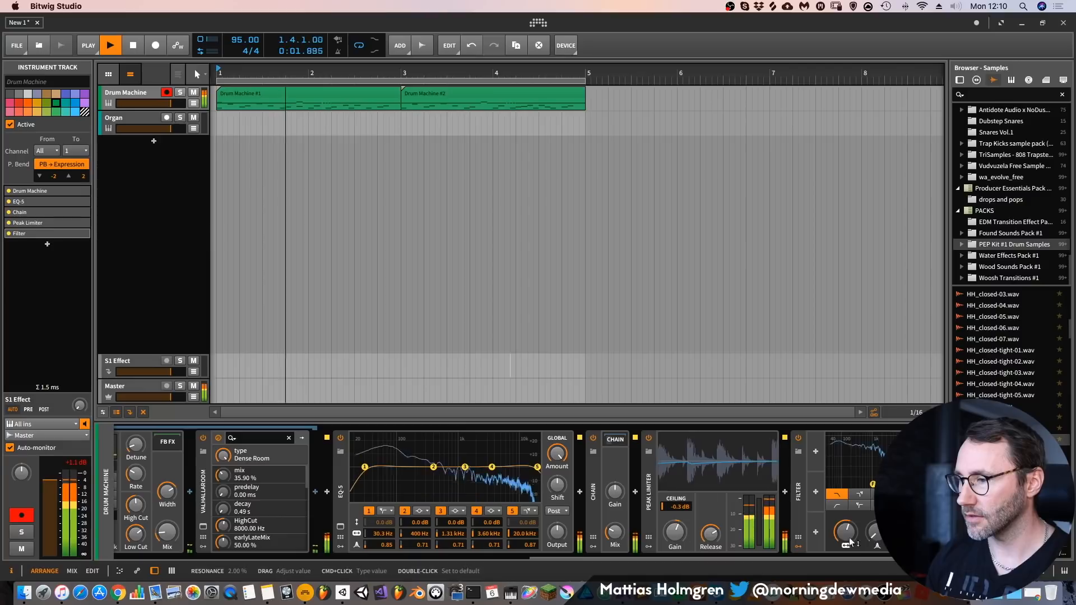
left_click_drag(849, 540, 849, 488)
left_click(858, 505)
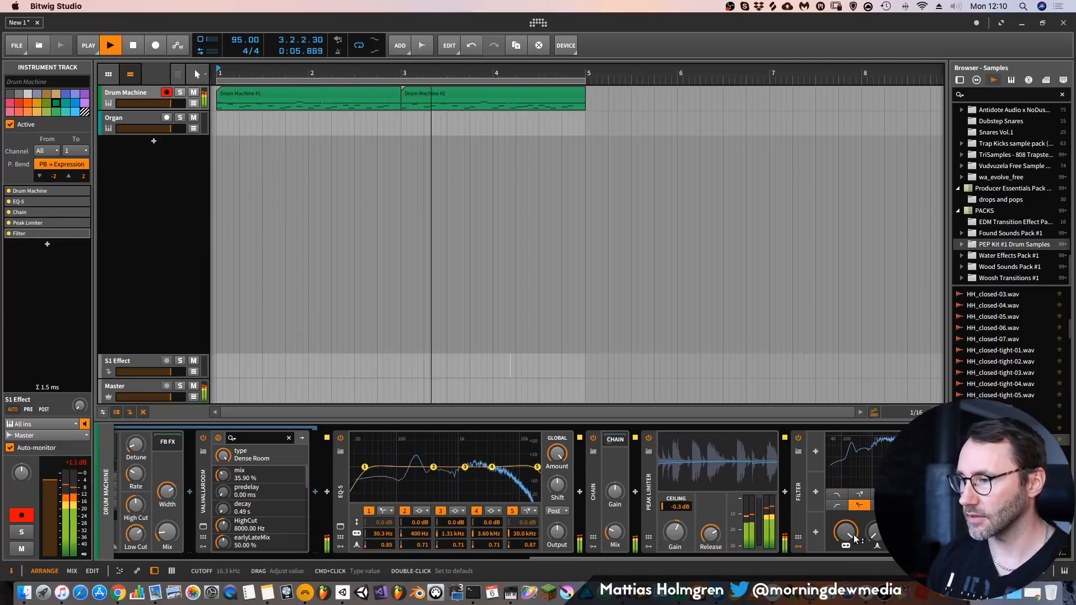
mouse_move(855, 539)
left_mouse_down()
mouse_move(859, 562)
mouse_move(860, 526)
mouse_move(872, 528)
left_mouse_up()
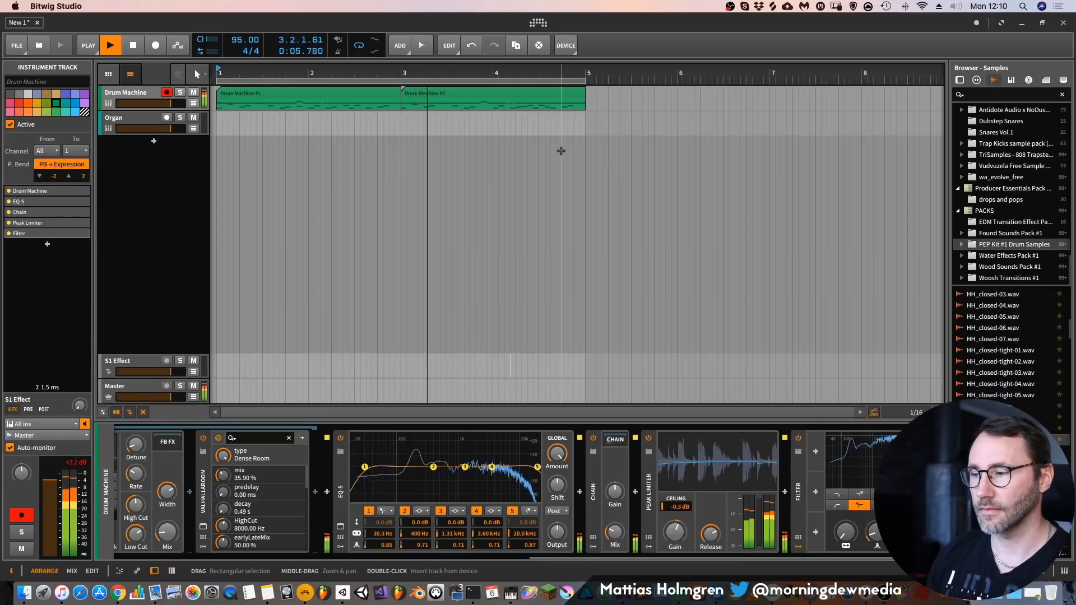